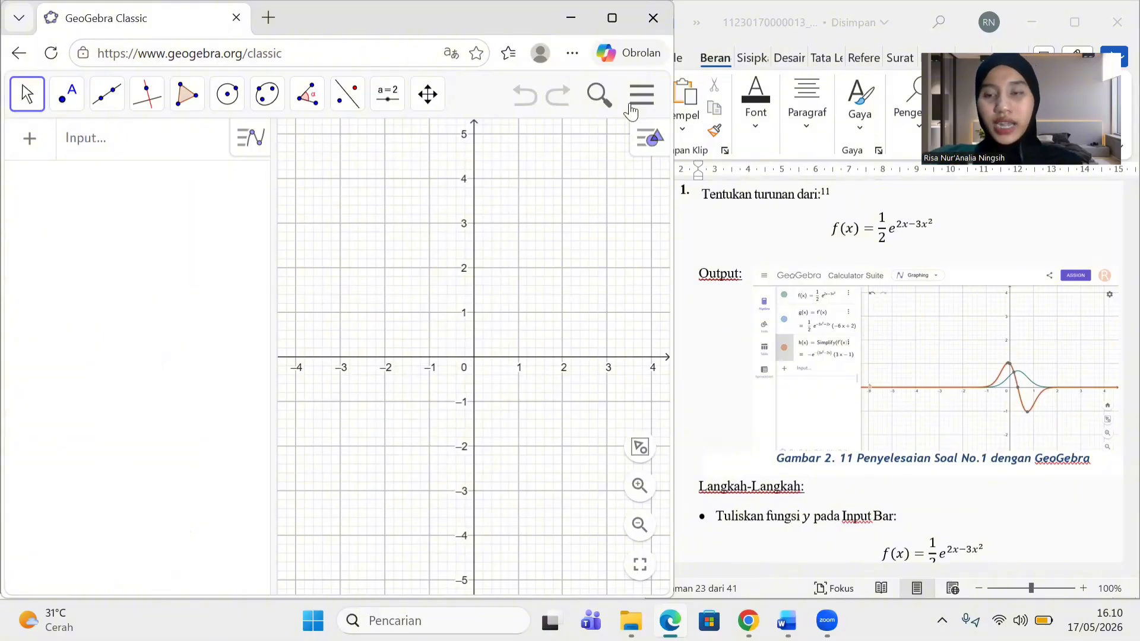
Bring the Word document with problem 1, f(x) = 1/2 e^(2x−3x²), in front of GeoGebra
{"action": "left_click", "coordinate": [630, 106]}
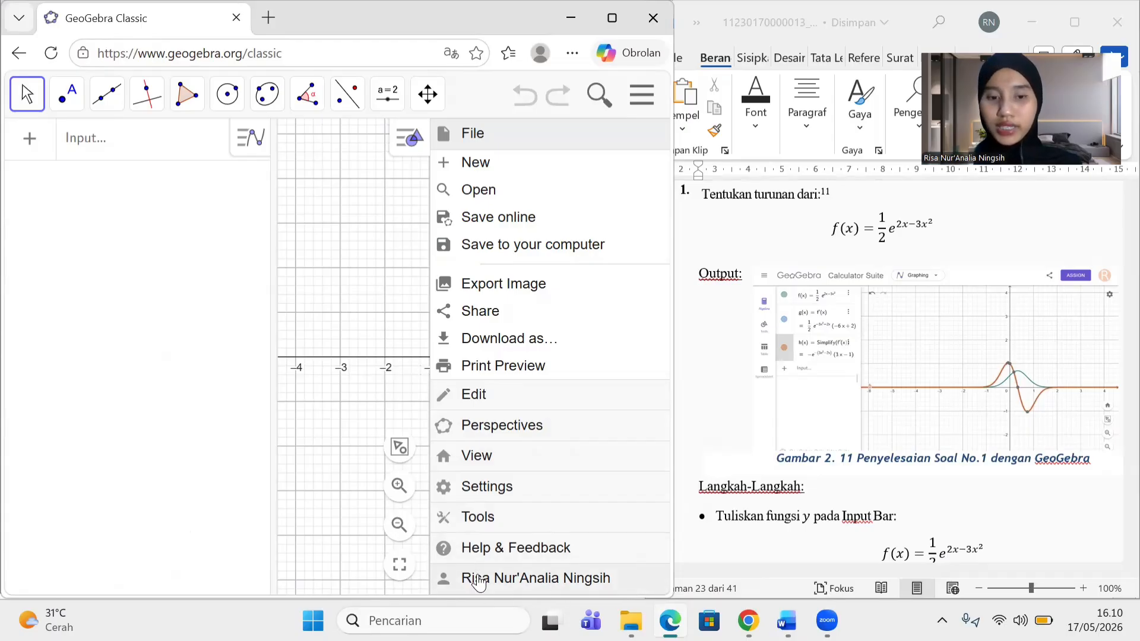
{"action": "left_click", "coordinate": [168, 304]}
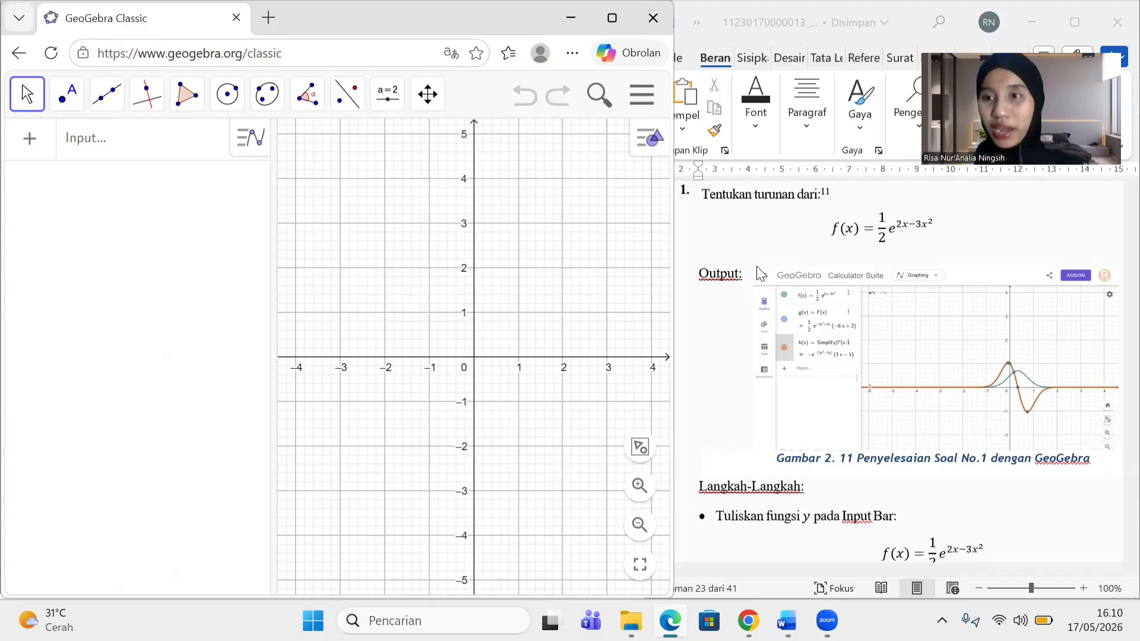
{"action": "left_click", "coordinate": [798, 228]}
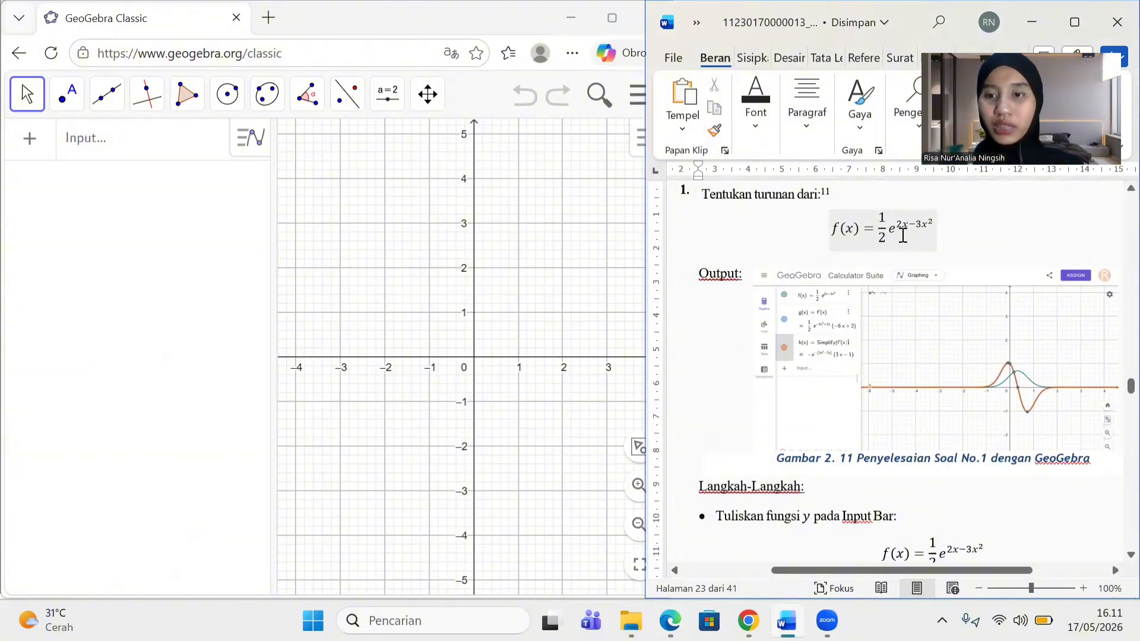
Enter f(x) = 1/2 e^(2x-3x^2) in the Input bar to graph it
{"action": "left_click", "coordinate": [169, 146]}
{"action": "type", "text": "f("}
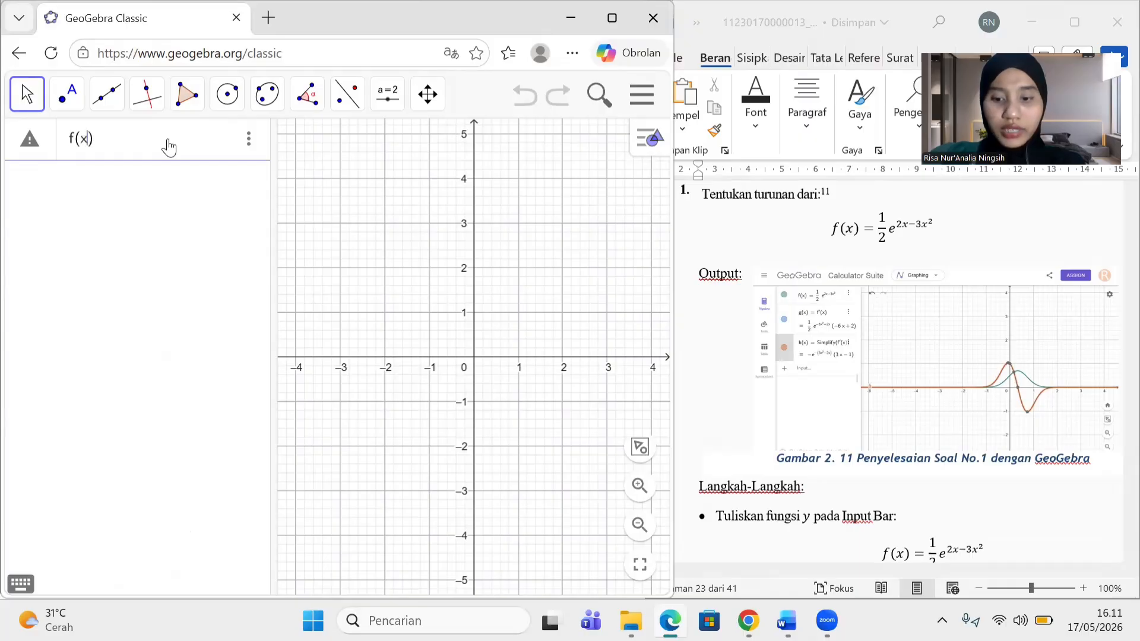
{"action": "type", "text": "x) = 1/2 "}
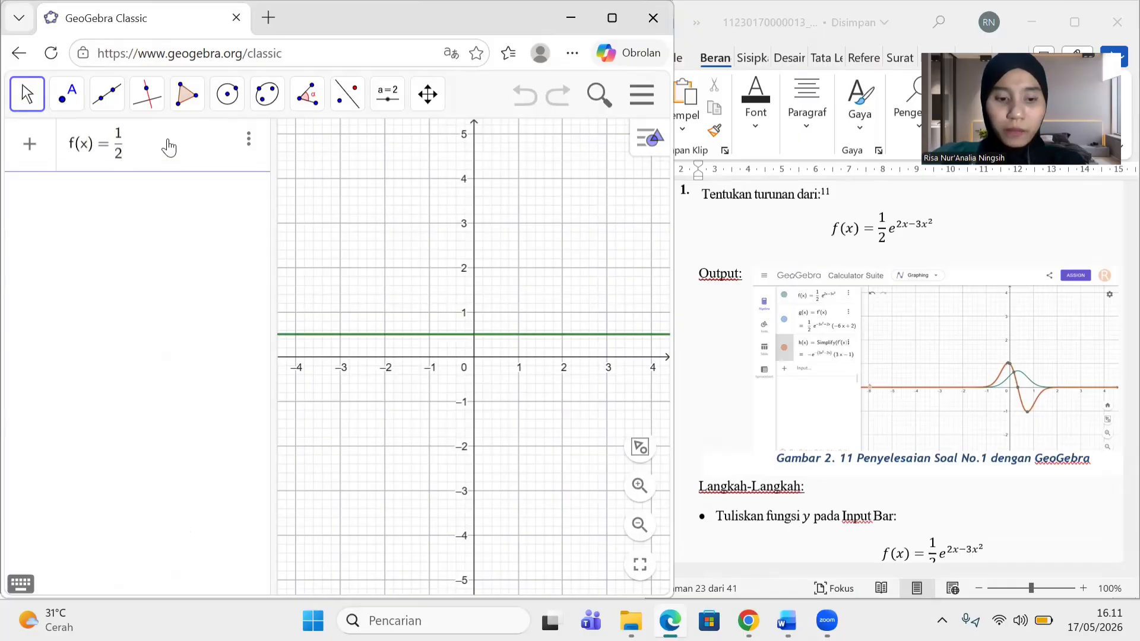
{"action": "type", "text": "e"}
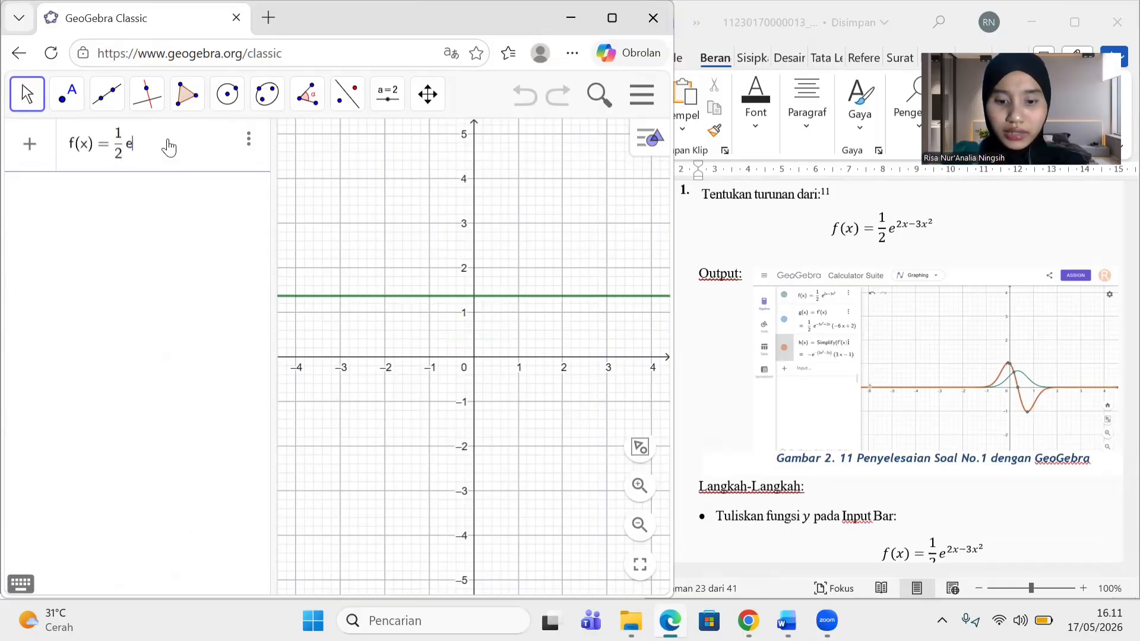
{"action": "type", "text": "^(2x−3"}
{"action": "type", "text": "x-3x"}
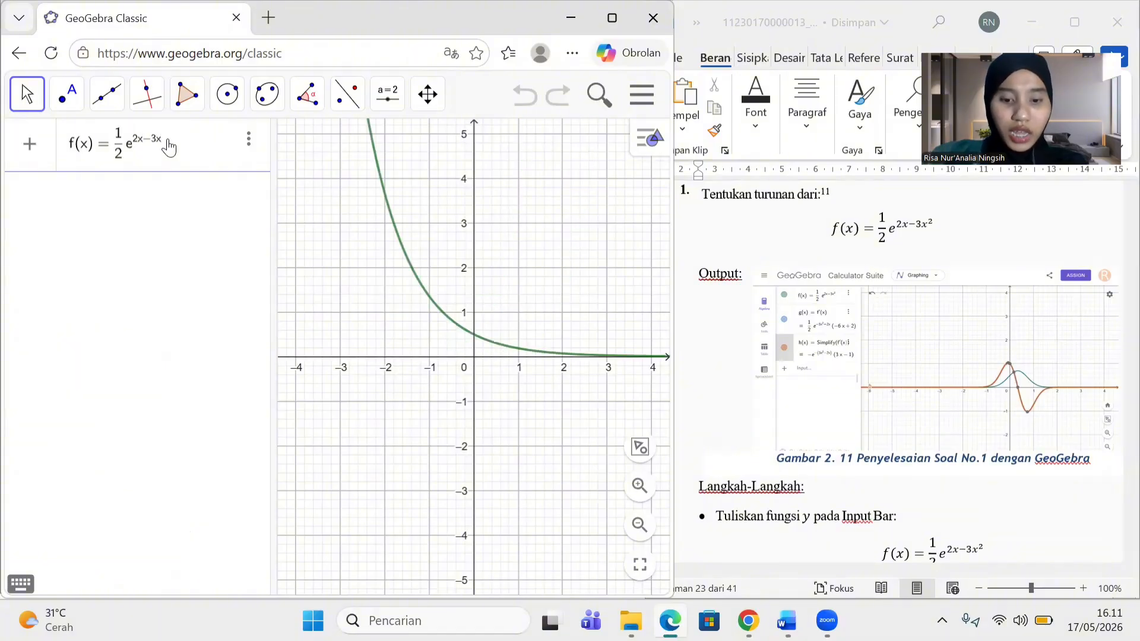
{"action": "type", "text": "^2"}
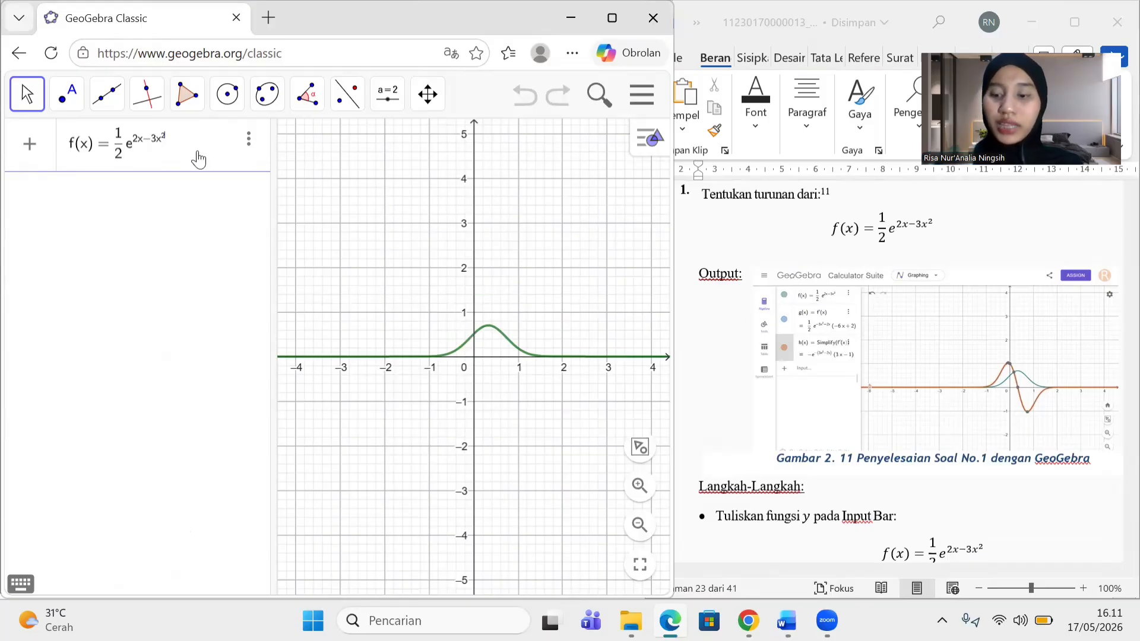
{"action": "key", "text": "Return"}
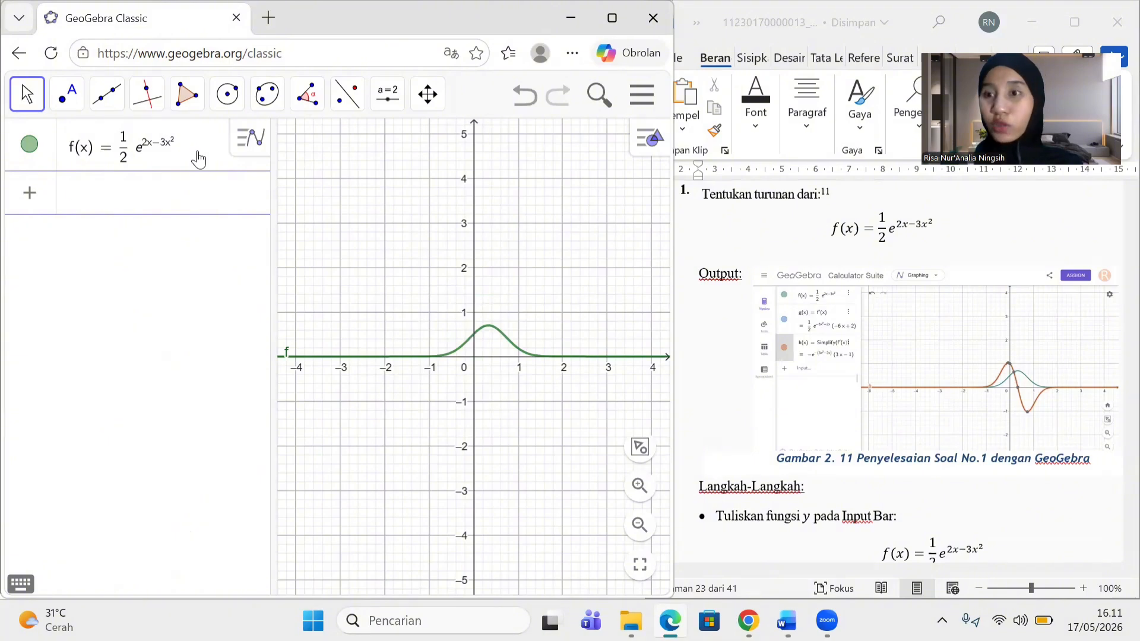
Define g(x) = f'(x), giving ½e^(−3x²+2x)(−6x+2)
{"action": "type", "text": "g(x) "}
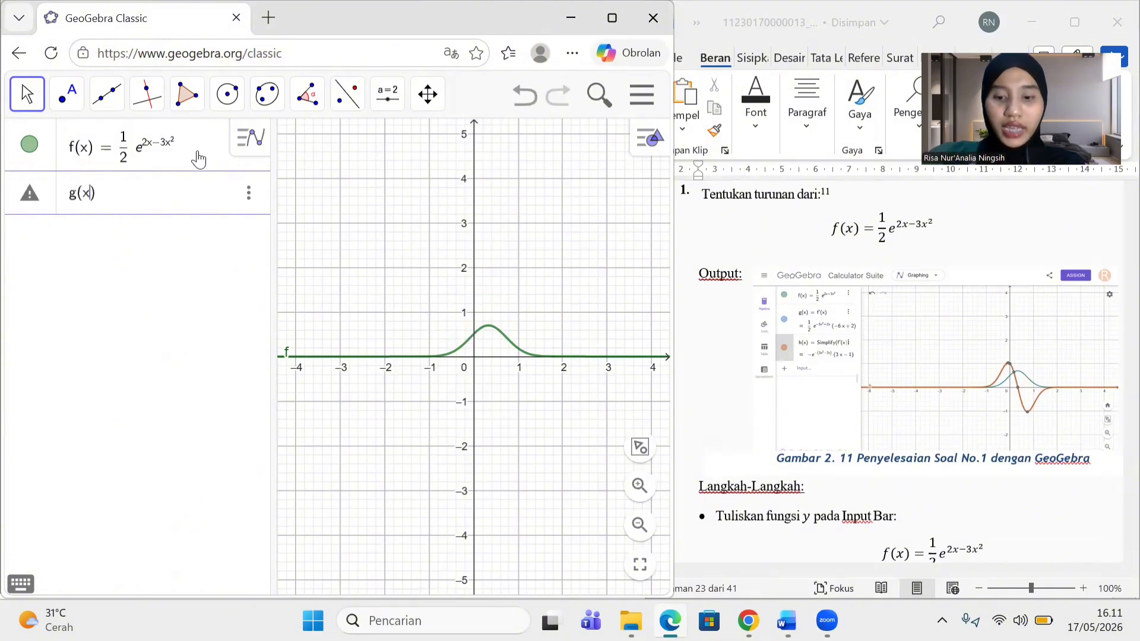
{"action": "type", "text": "= f'(x"}
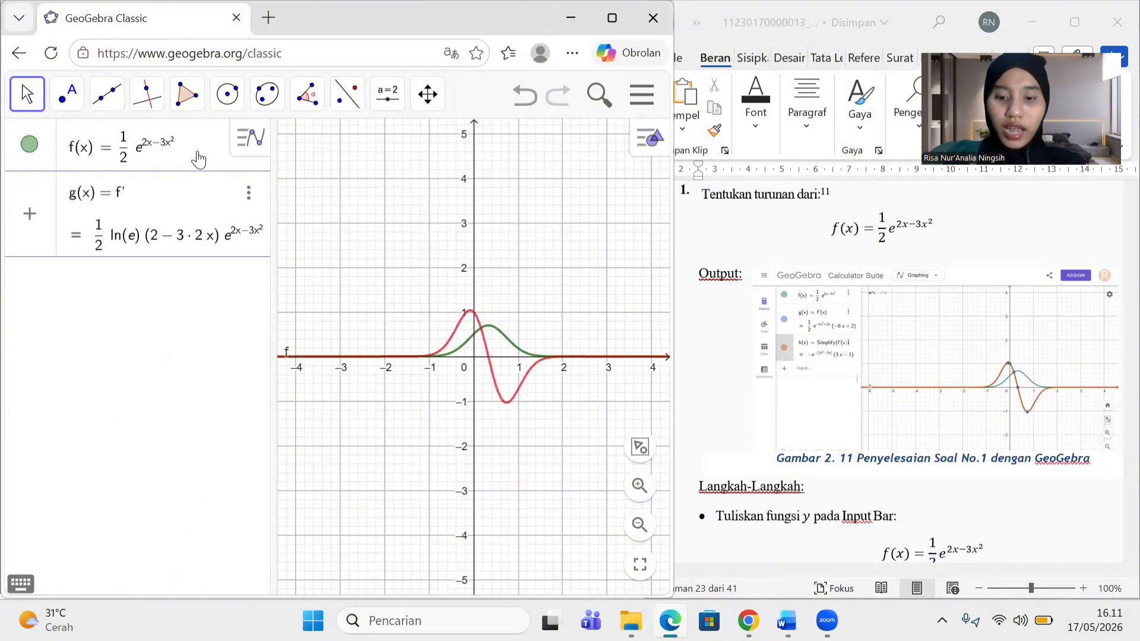
{"action": "key", "text": "Return"}
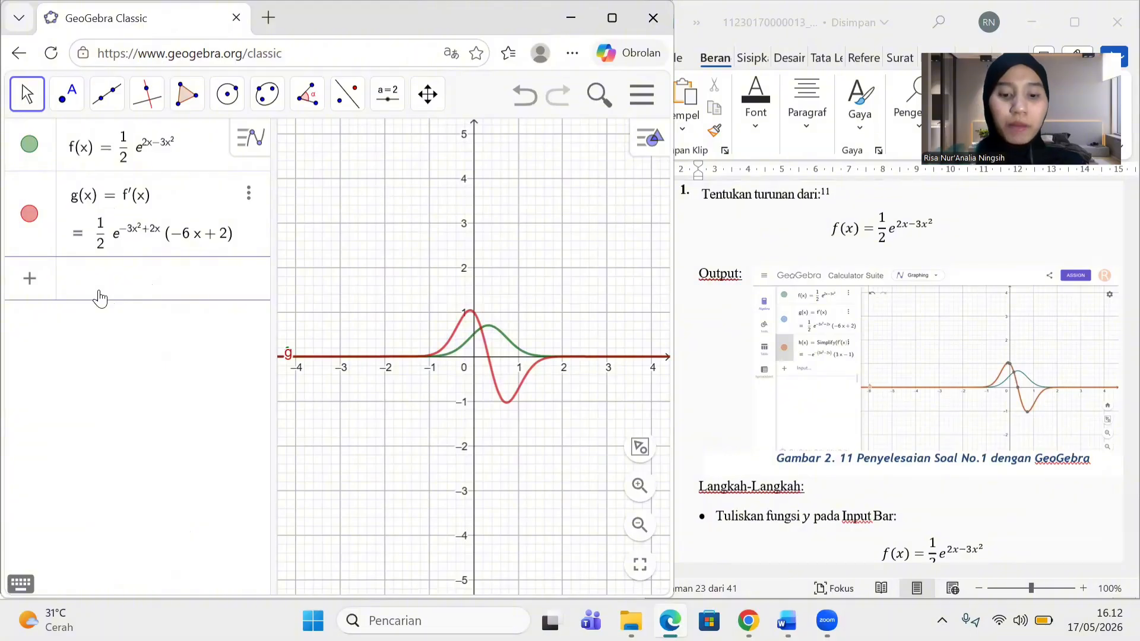
Enter h(x) = simplify(g(x)), which yields −e^(−(3x²−2x))(3x−1)
{"action": "type", "text": "h("}
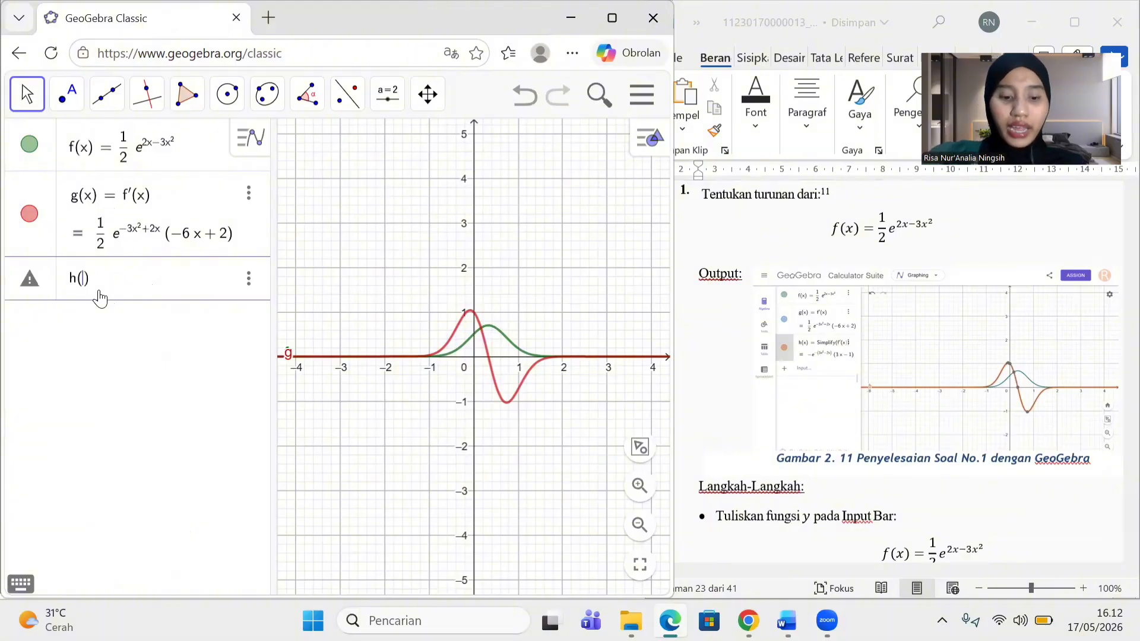
{"action": "type", "text": "x) = simp"}
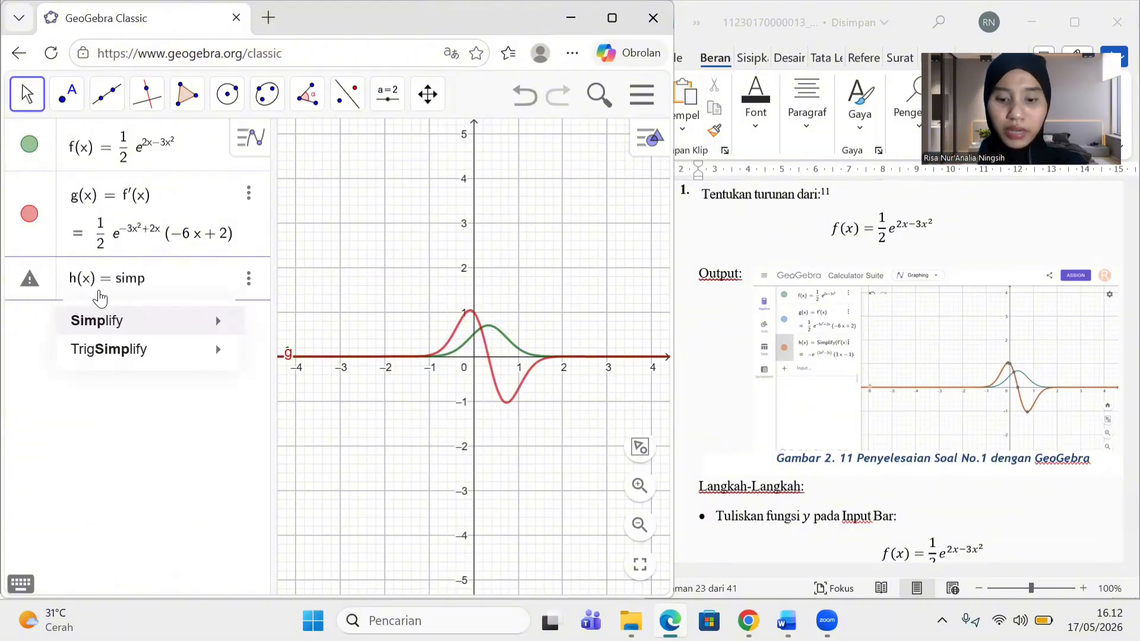
{"action": "type", "text": "lify("}
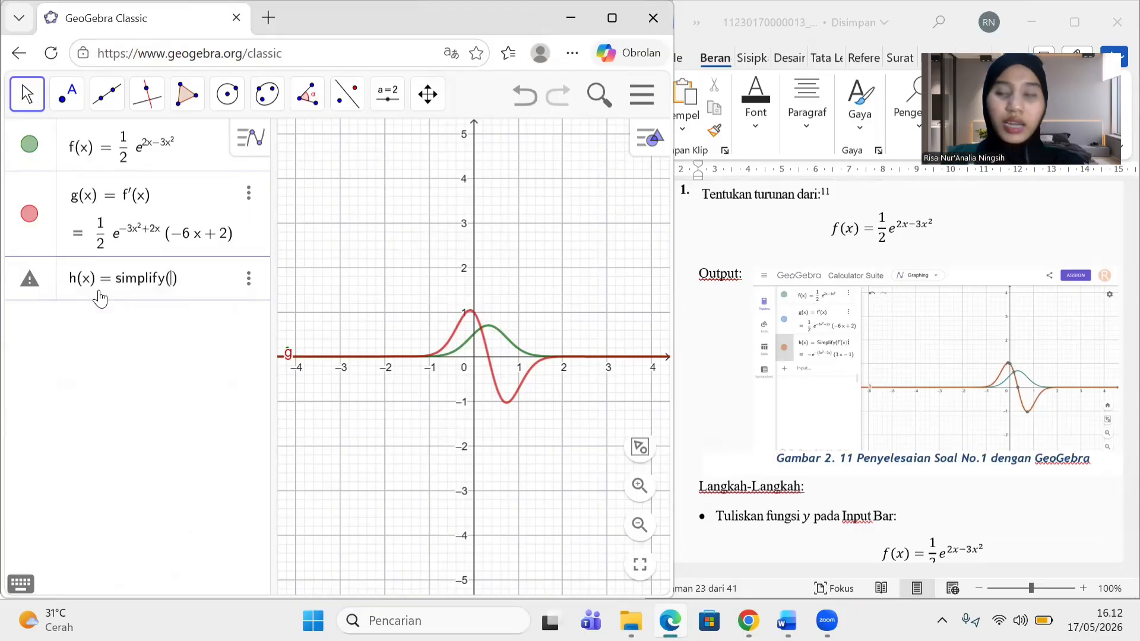
{"action": "type", "text": "g(x"}
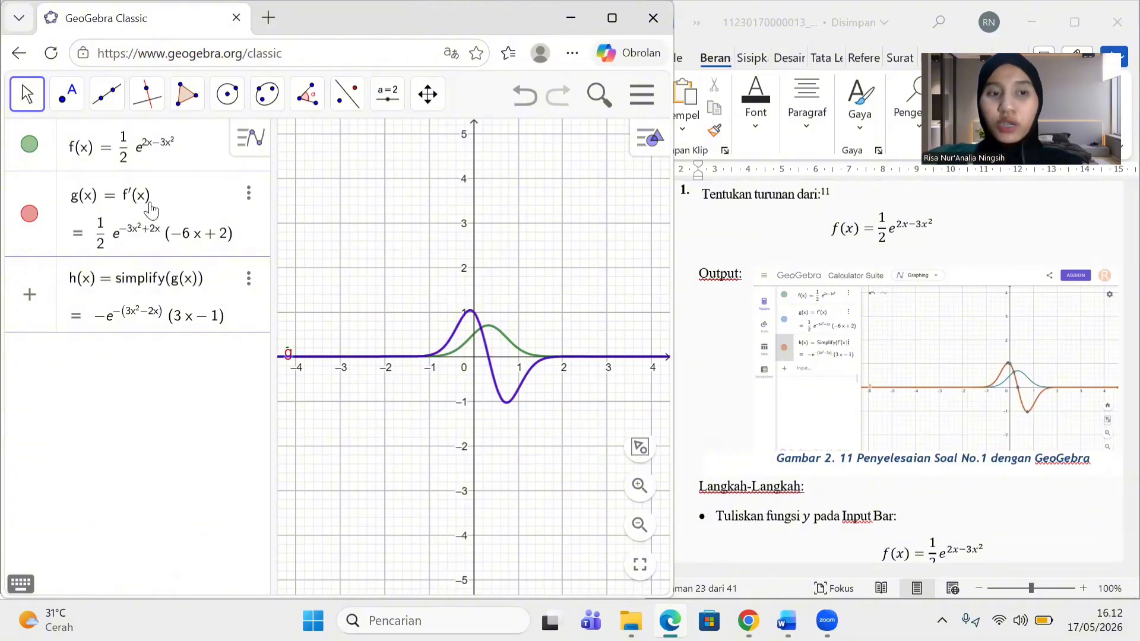
{"action": "left_click", "coordinate": [143, 452]}
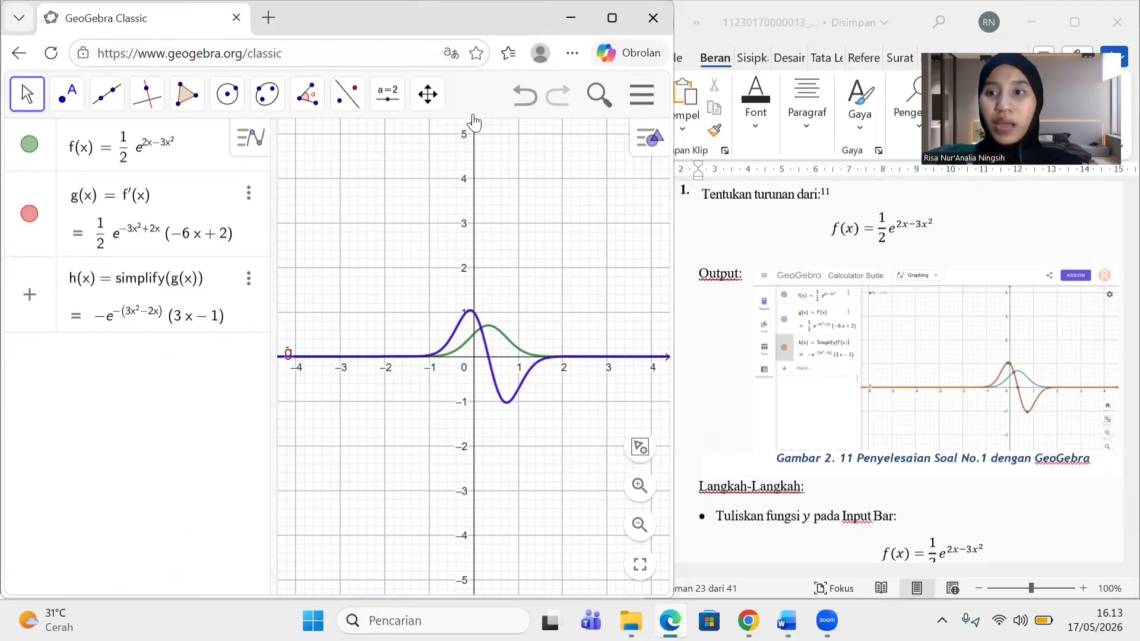
Add a text label with the student's name and '6A - Soal No 1', placed below the graphs near y = −2
{"action": "left_click", "coordinate": [387, 94]}
{"action": "left_click", "coordinate": [433, 296]}
{"action": "left_click", "coordinate": [415, 184]}
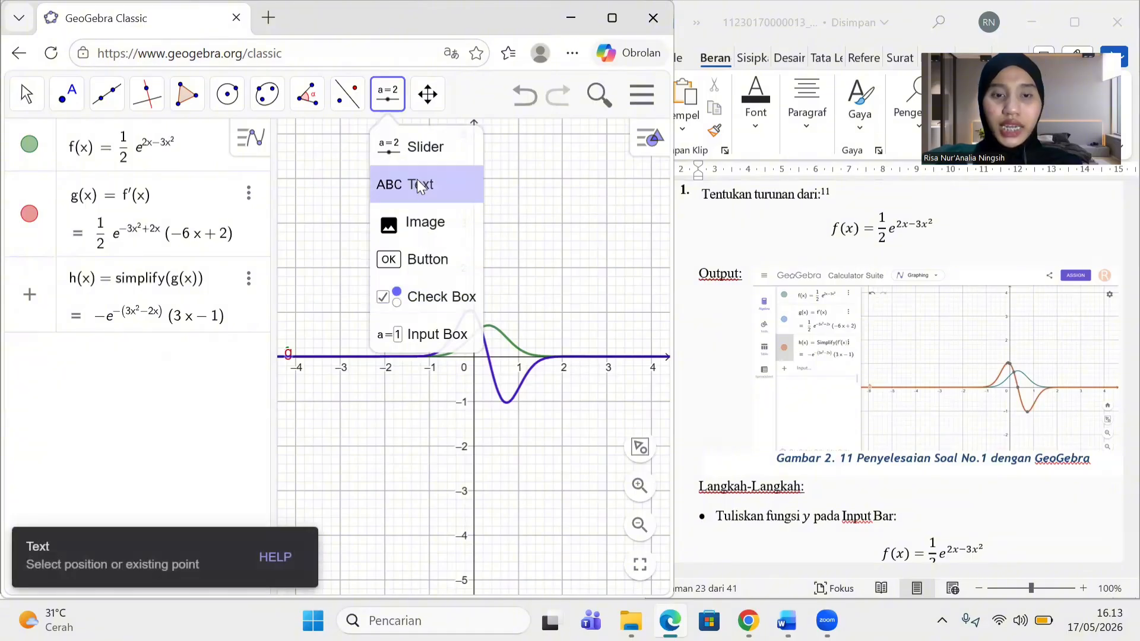
{"action": "left_click", "coordinate": [334, 459]}
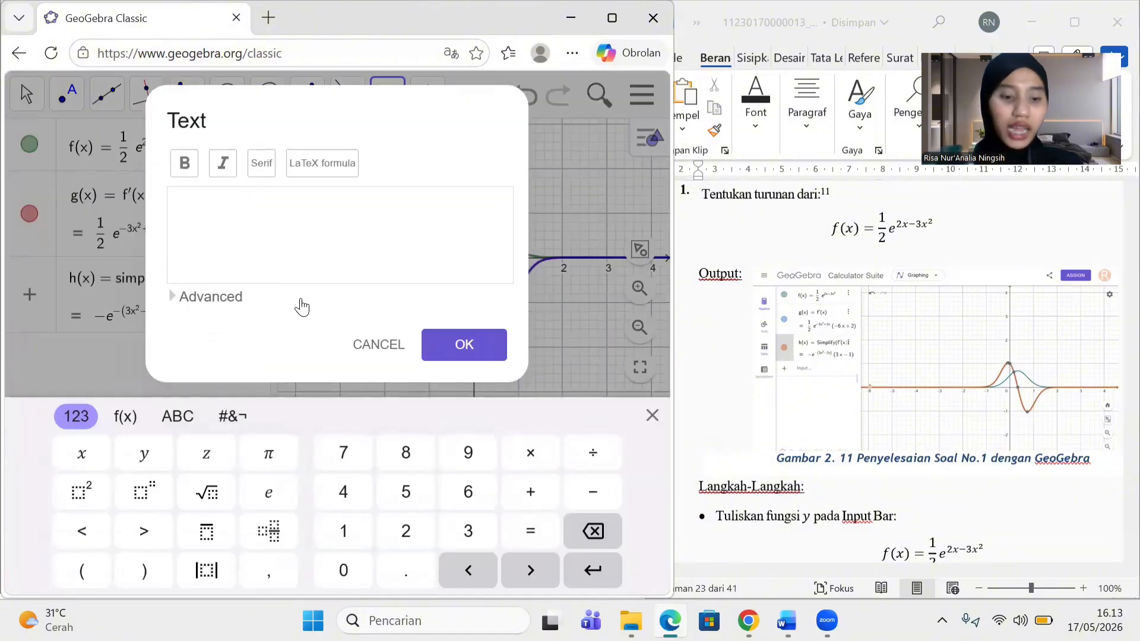
{"action": "key", "text": "Tab"}
{"action": "left_click", "coordinate": [346, 211]}
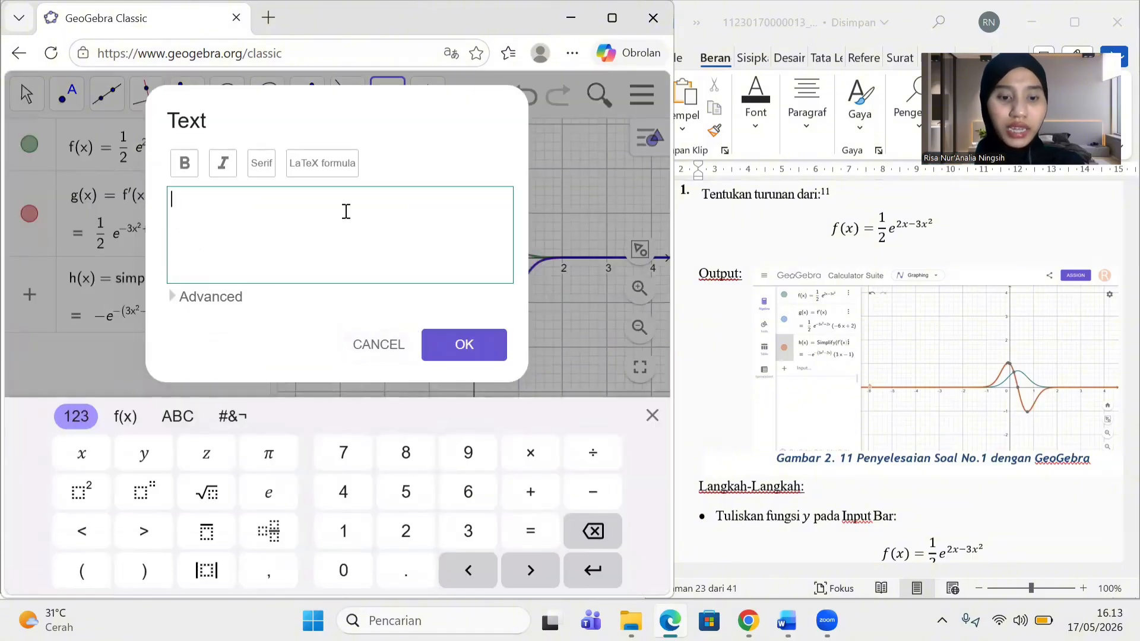
{"action": "type", "text": "Risa Nur"}
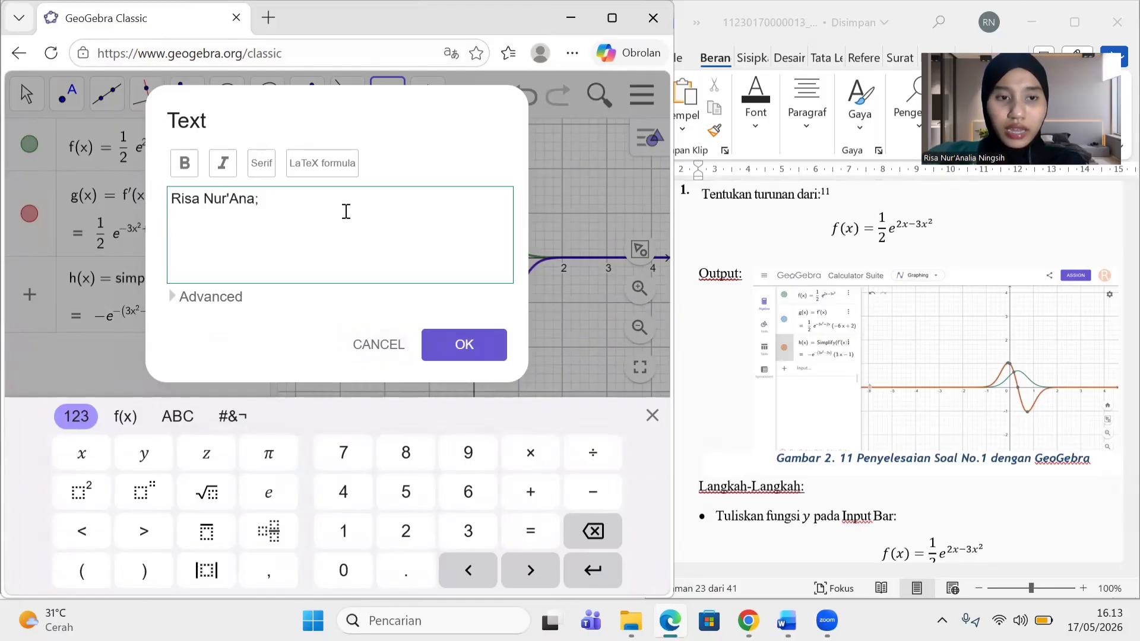
{"action": "type", "text": "'Analia Ning"}
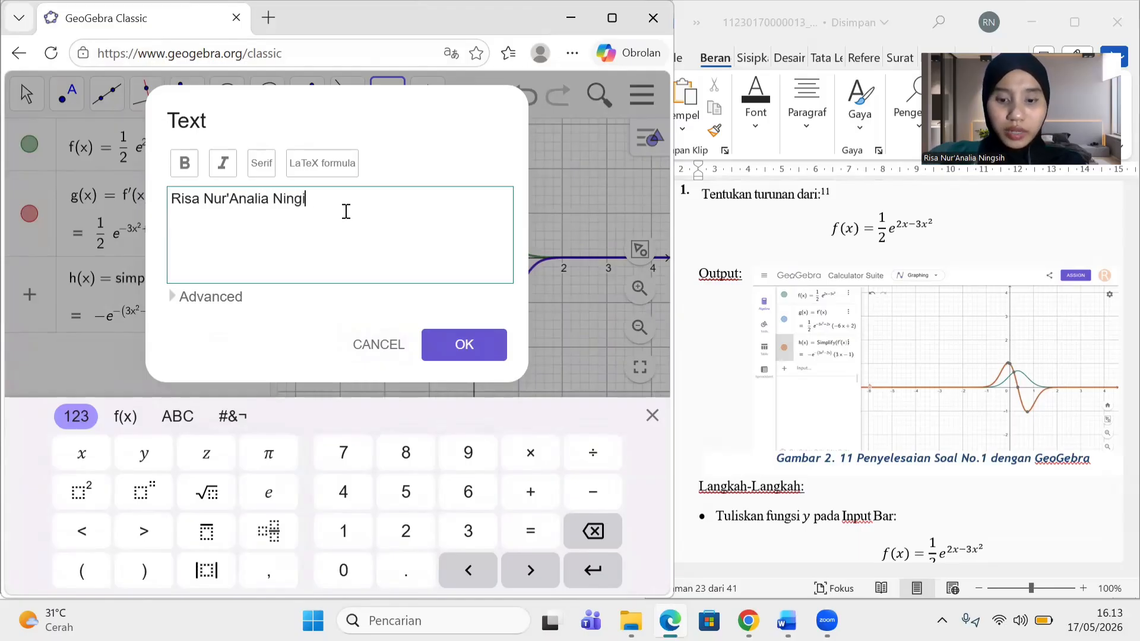
{"action": "type", "text": "sih "}
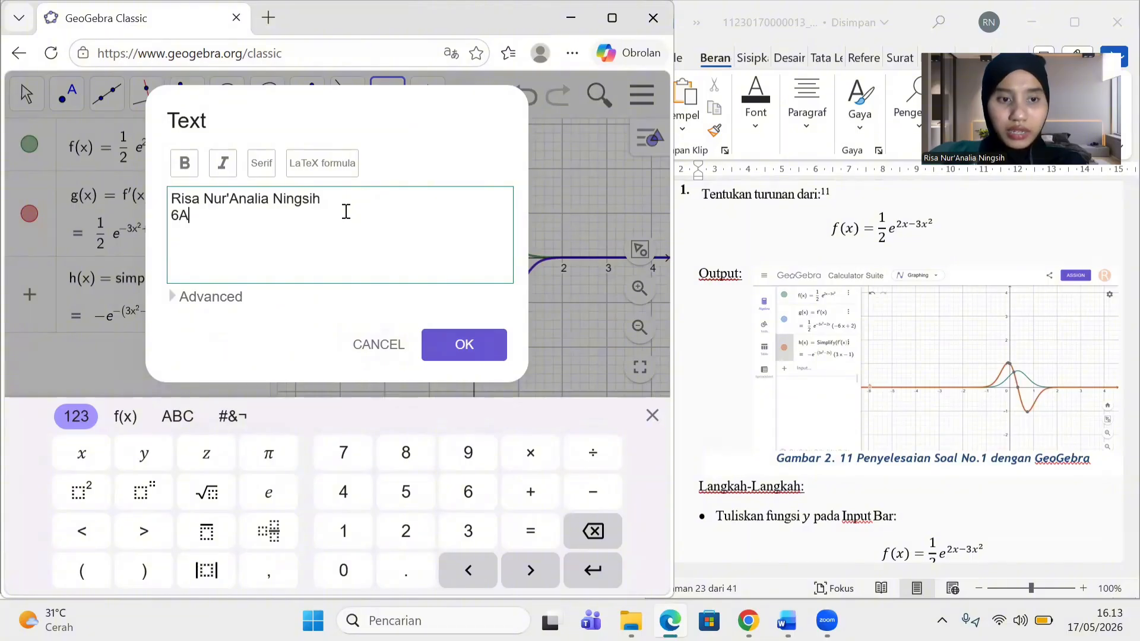
{"action": "type", "text": "6A - Soal "}
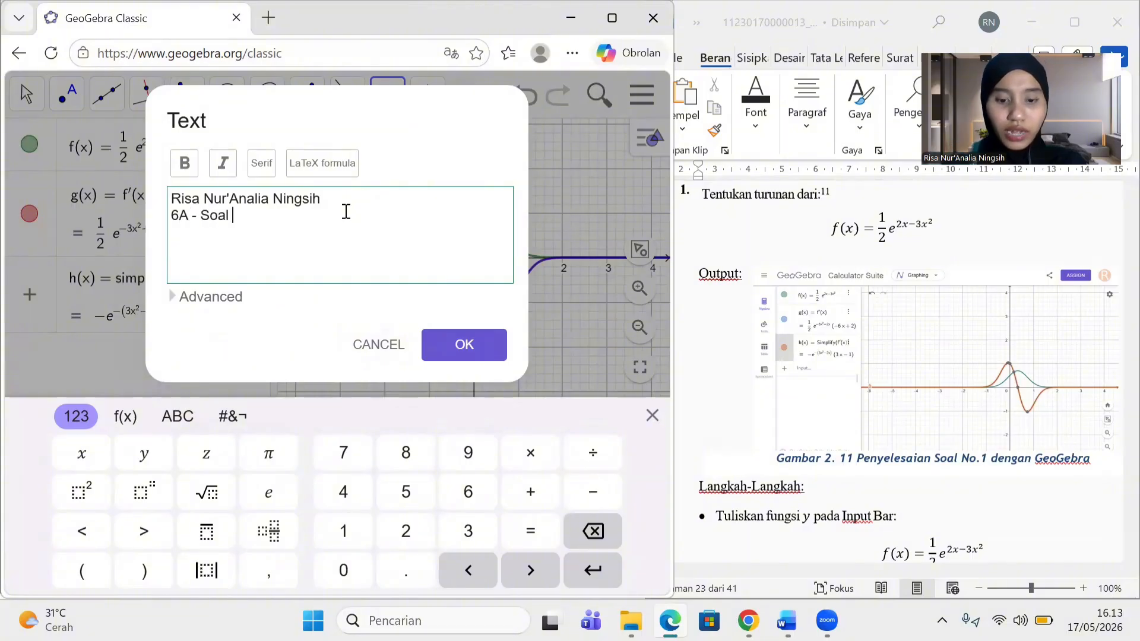
{"action": "type", "text": "No 1"}
{"action": "left_click", "coordinate": [454, 355]}
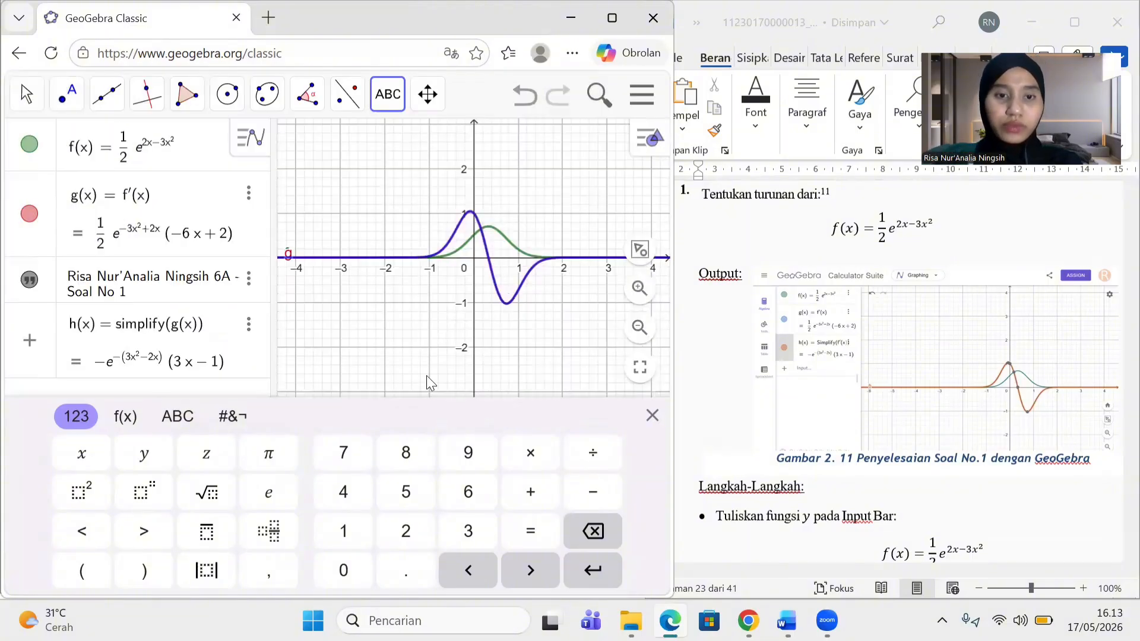
{"action": "left_click", "coordinate": [652, 415]}
{"action": "left_click_drag", "start_coordinate": [435, 575], "coordinate": [413, 473]}
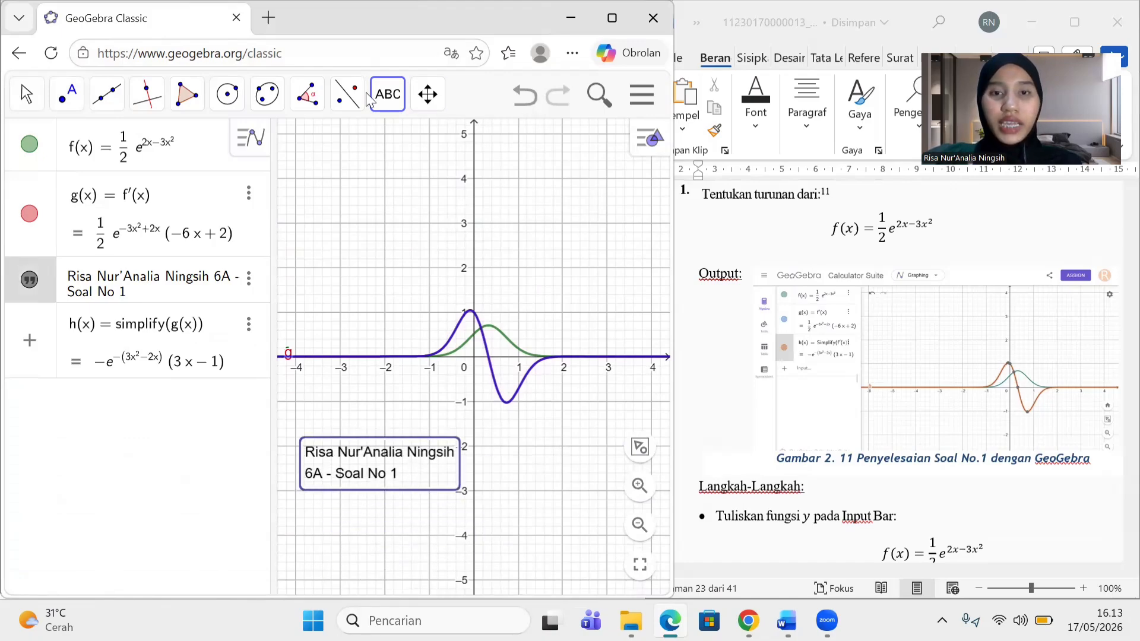
Start an image insert, then cancel the upload and dismiss the camera permission prompt
{"action": "left_click", "coordinate": [387, 96]}
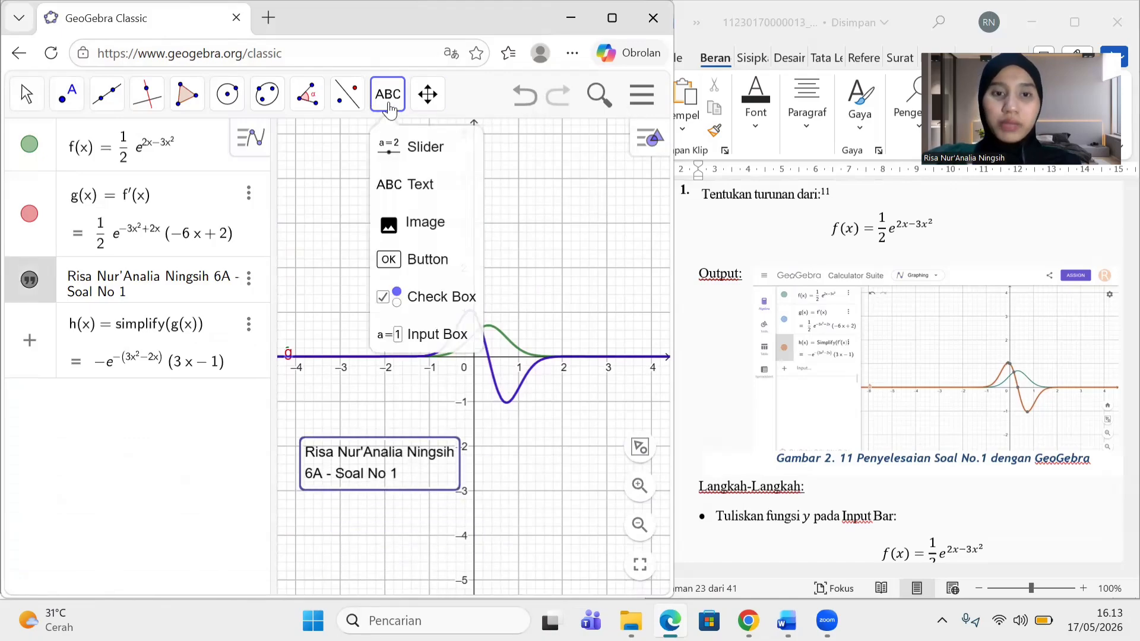
{"action": "key", "text": "Escape"}
{"action": "left_click", "coordinate": [427, 227]}
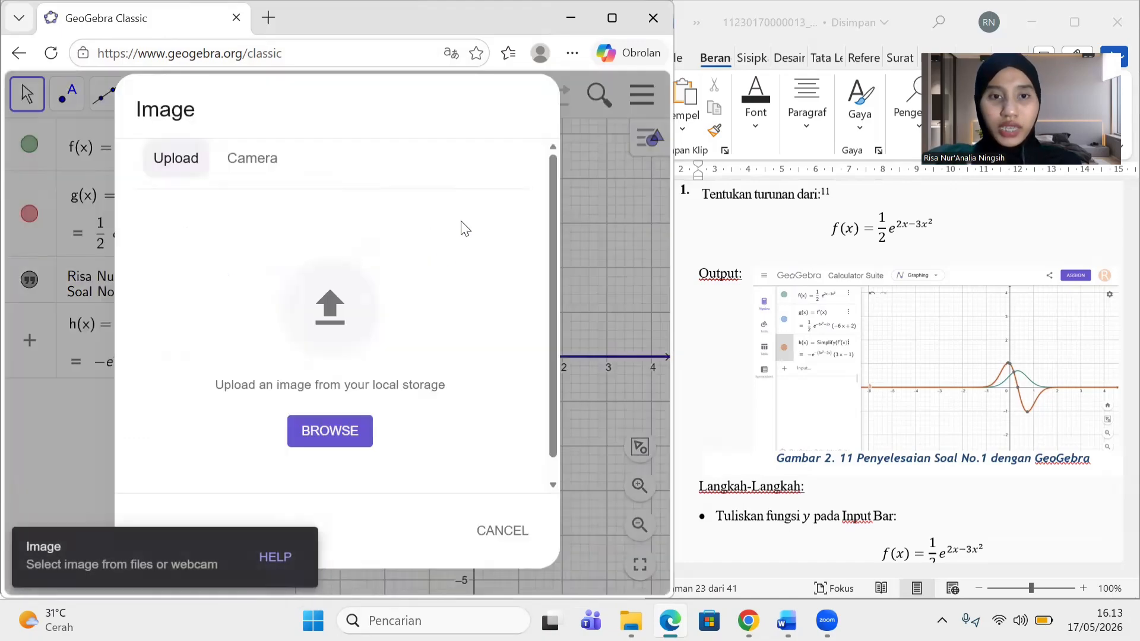
{"action": "left_click", "coordinate": [519, 521]}
{"action": "left_click", "coordinate": [315, 94]}
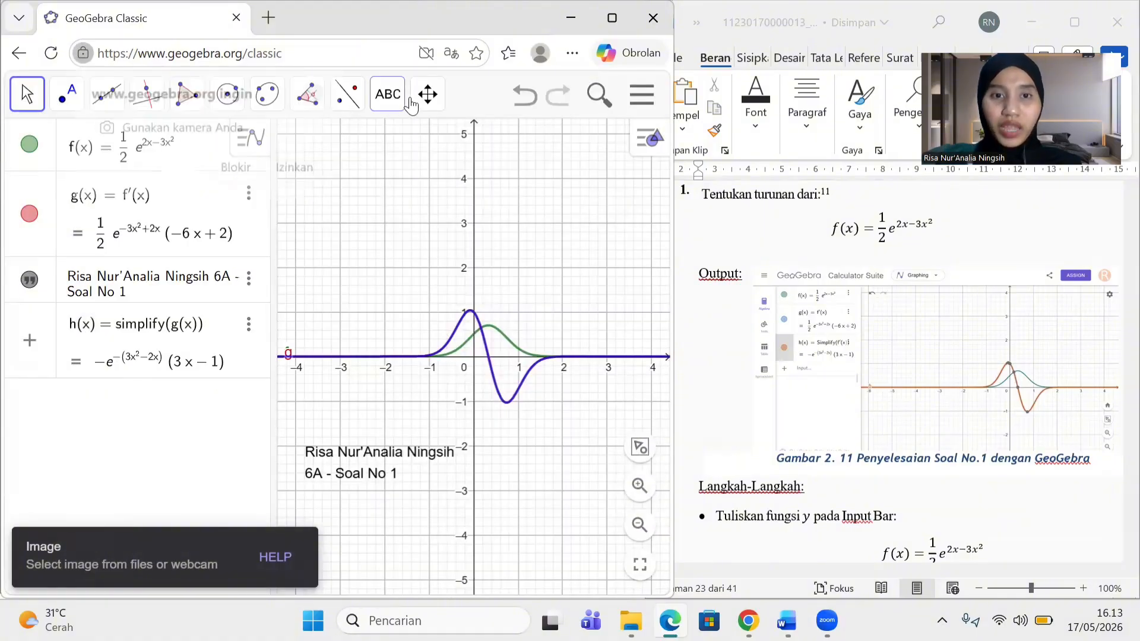
Insert the problem screenshot from the computer and move it above the curves
{"action": "left_click", "coordinate": [396, 104]}
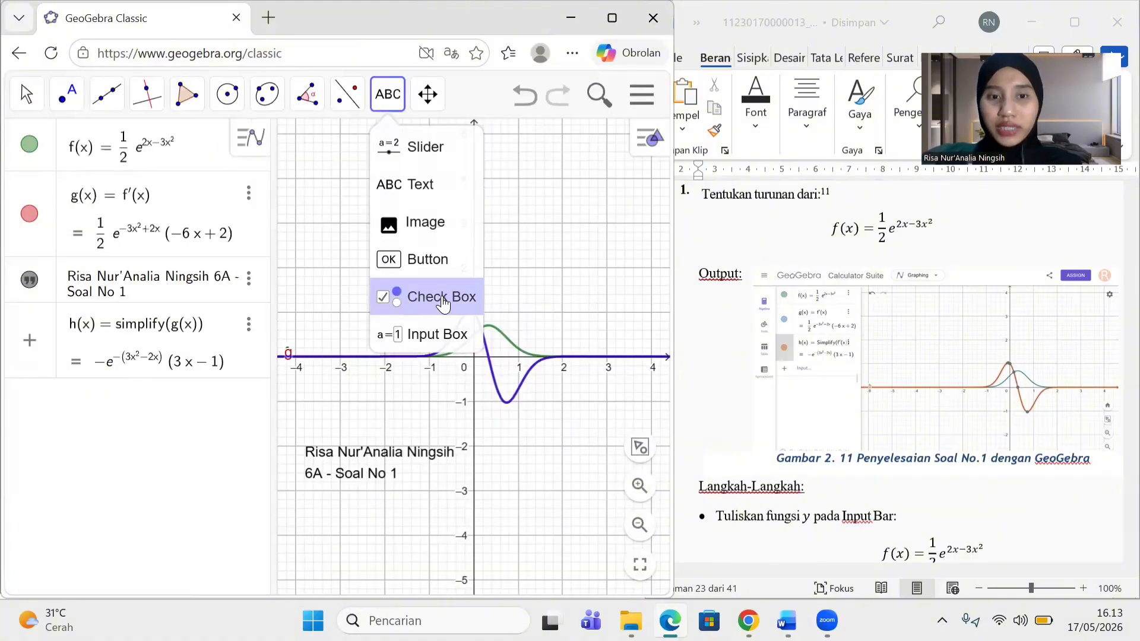
{"action": "left_click", "coordinate": [423, 226]}
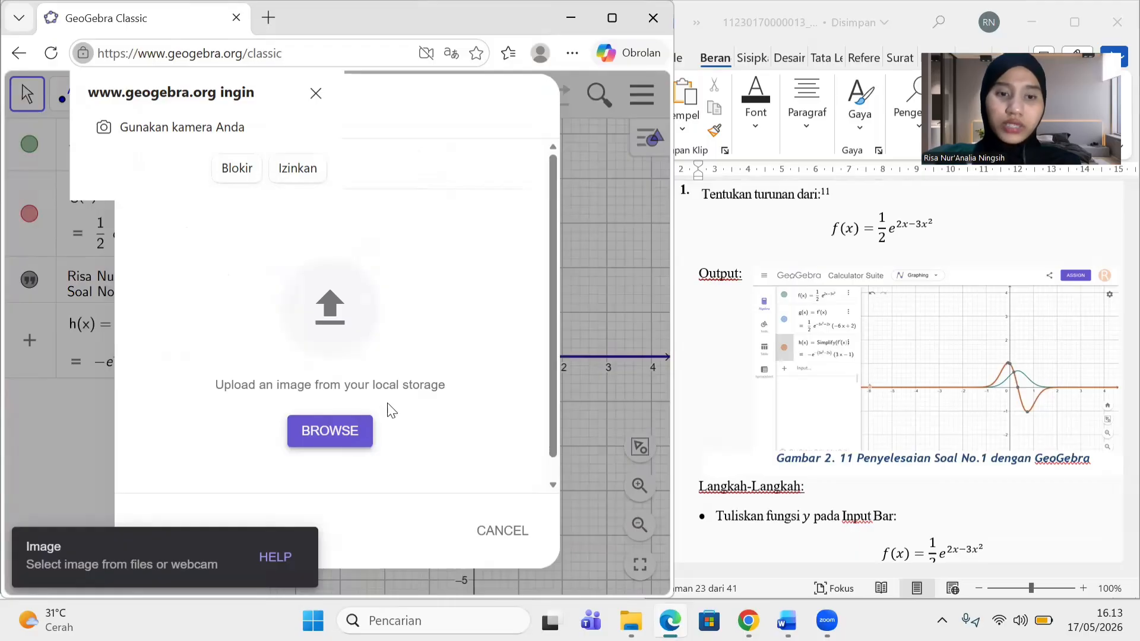
{"action": "left_click", "coordinate": [337, 434]}
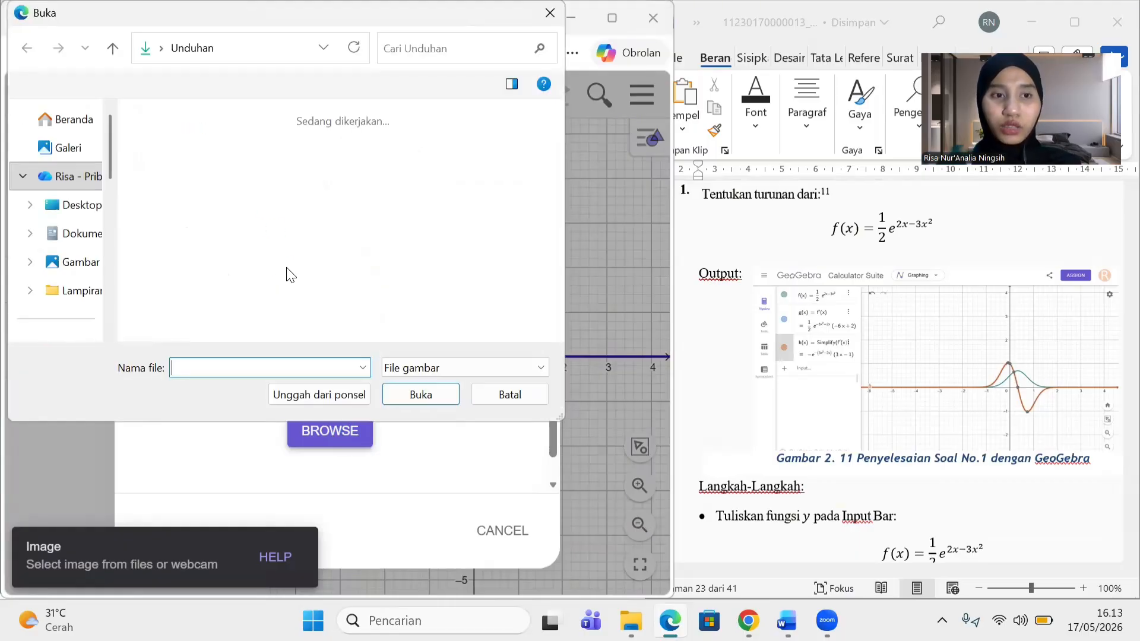
{"action": "left_click", "coordinate": [430, 396]}
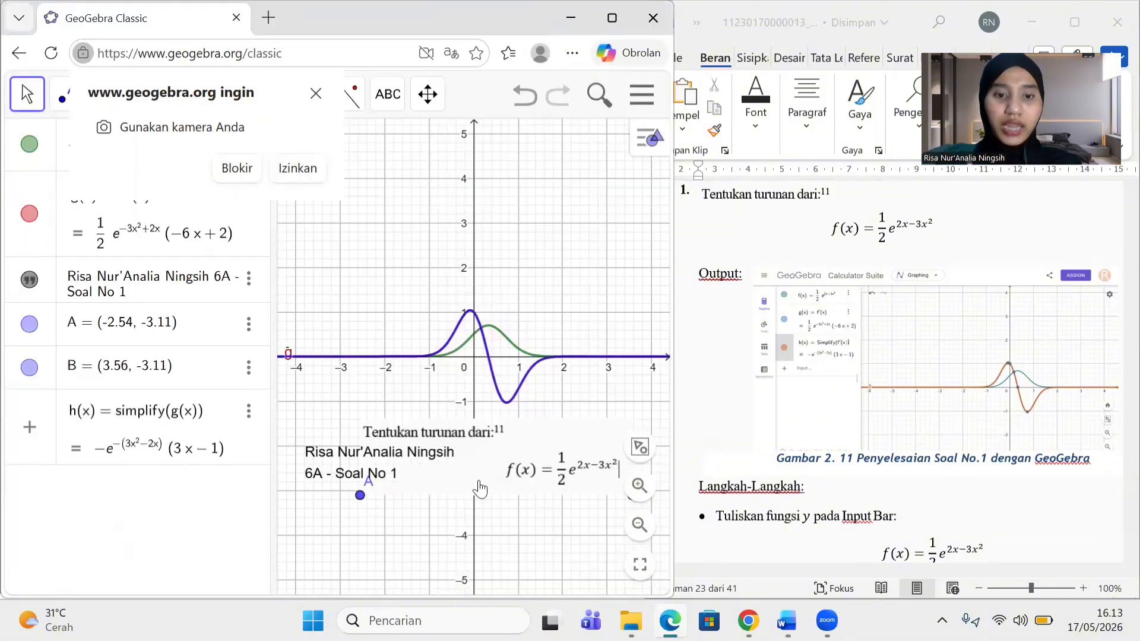
{"action": "left_click_drag", "start_coordinate": [478, 484], "coordinate": [455, 261]}
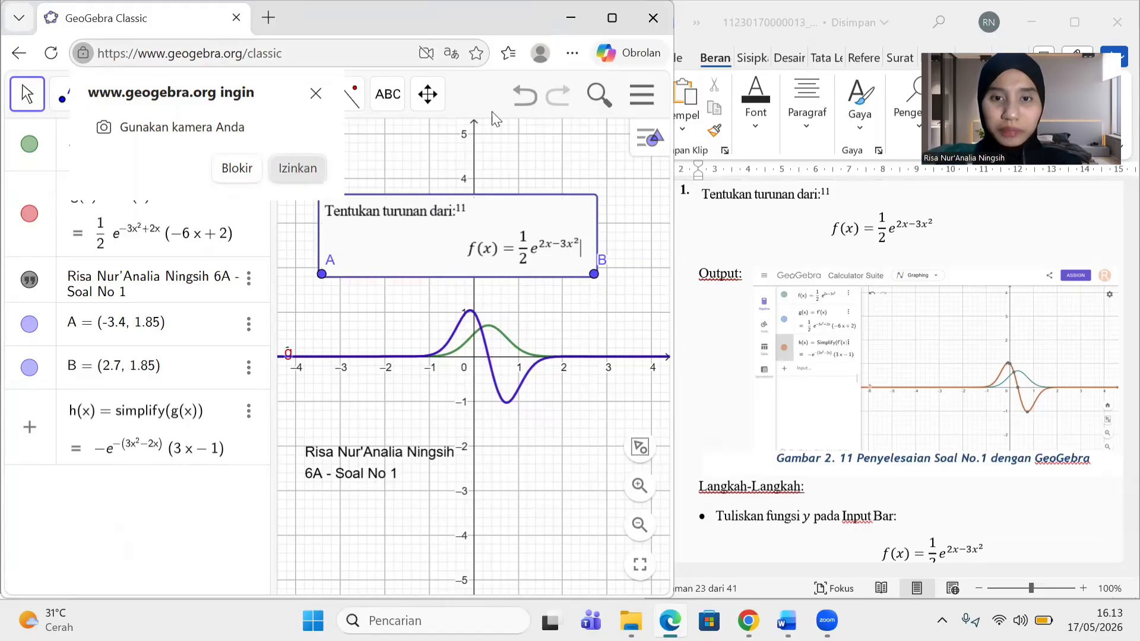
{"action": "left_click", "coordinate": [299, 167]}
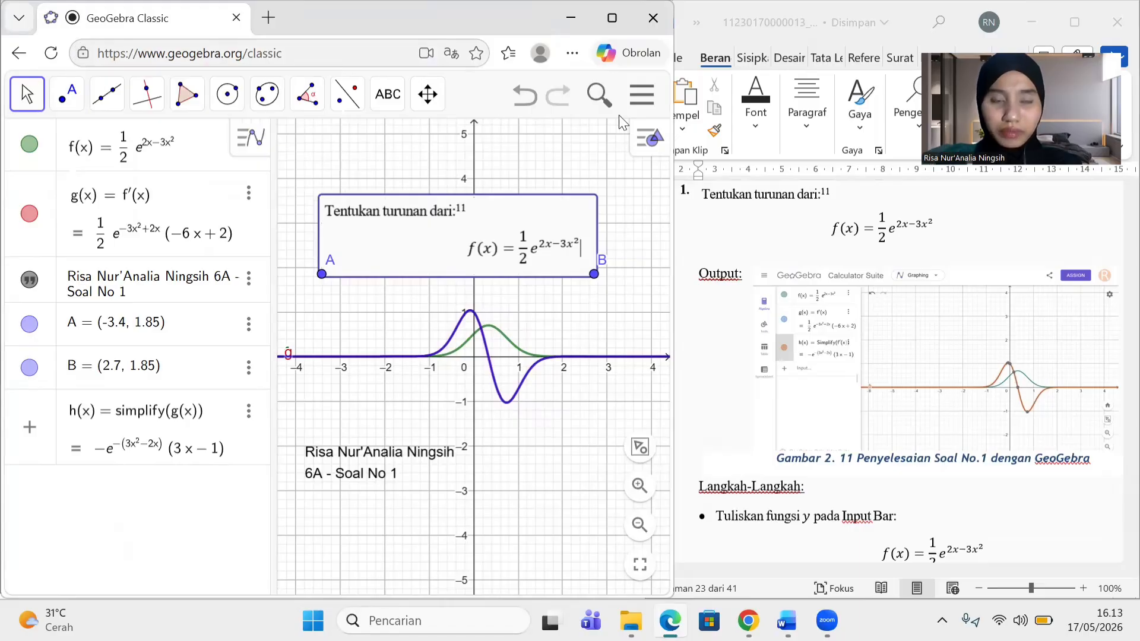
Save the construction online with the title 'Soal No 1 Jawaban'
{"action": "left_click", "coordinate": [642, 95]}
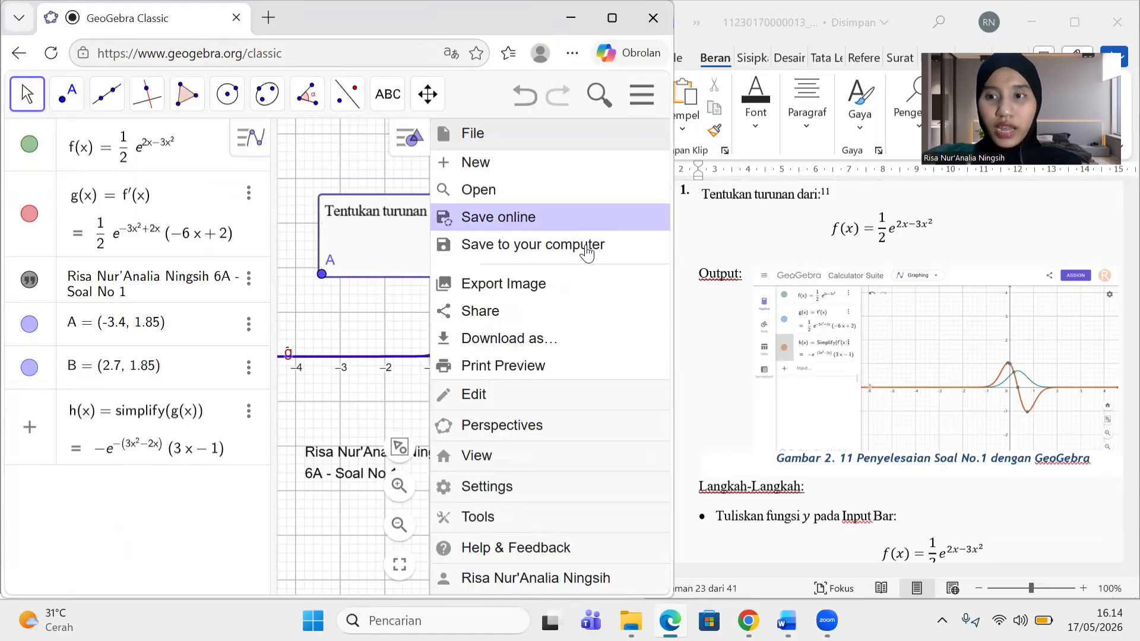
{"action": "left_click", "coordinate": [489, 221]}
{"action": "type", "text": "Soal No 1"}
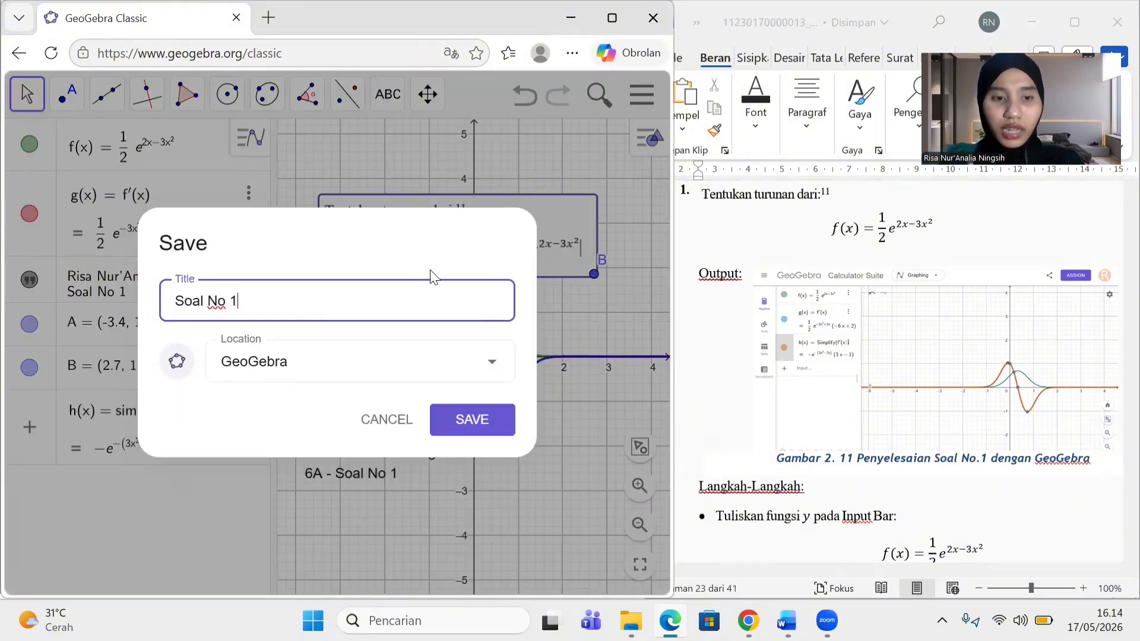
{"action": "type", "text": " Jawaban"}
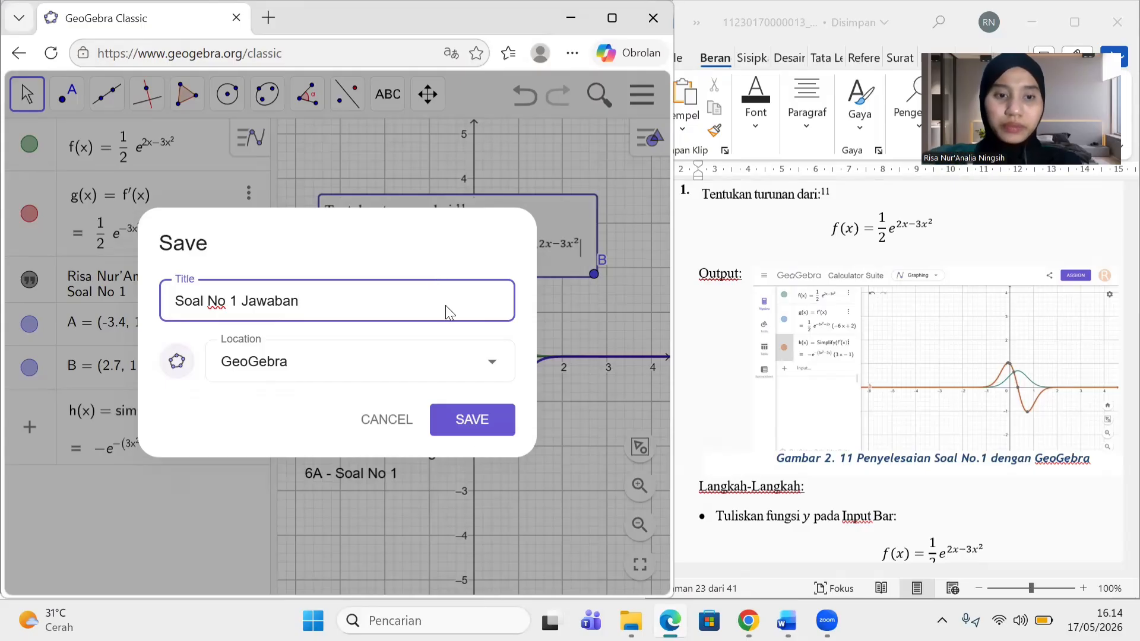
{"action": "left_click", "coordinate": [483, 421]}
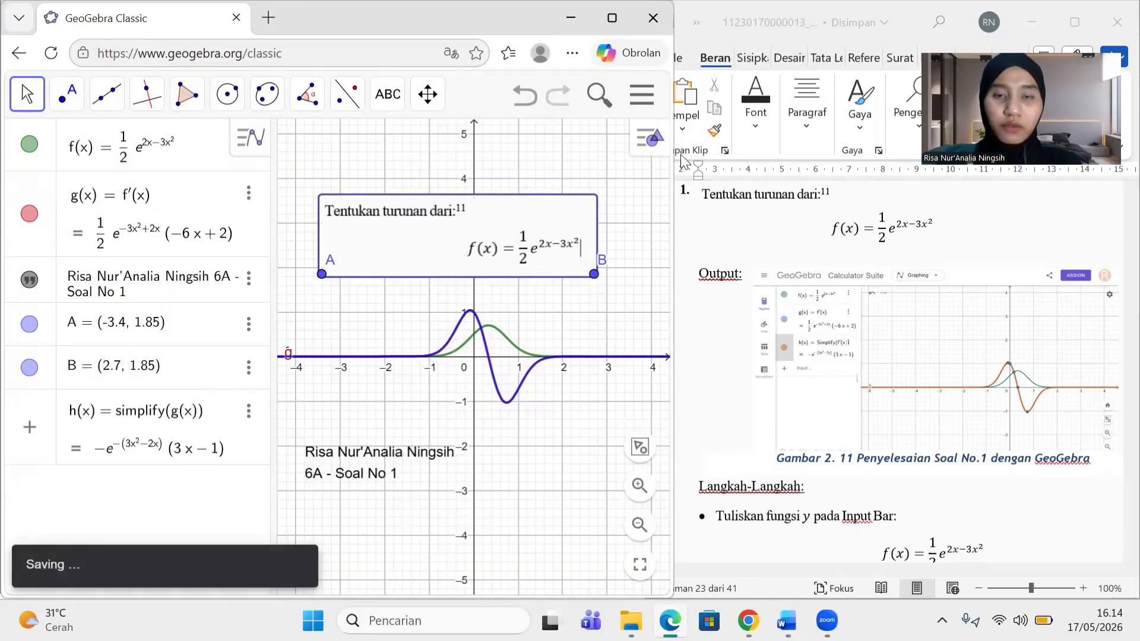
Save a GeoGebra file copy to Downloads, prefixing the author's name to the file name
{"action": "left_click", "coordinate": [641, 95]}
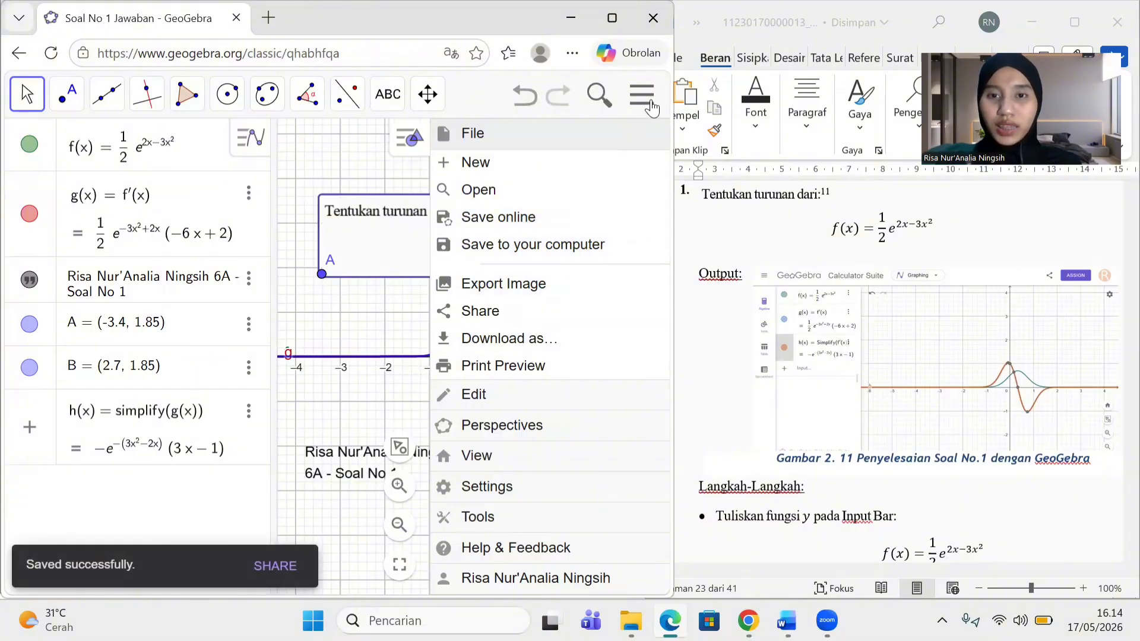
{"action": "left_click", "coordinate": [552, 248]}
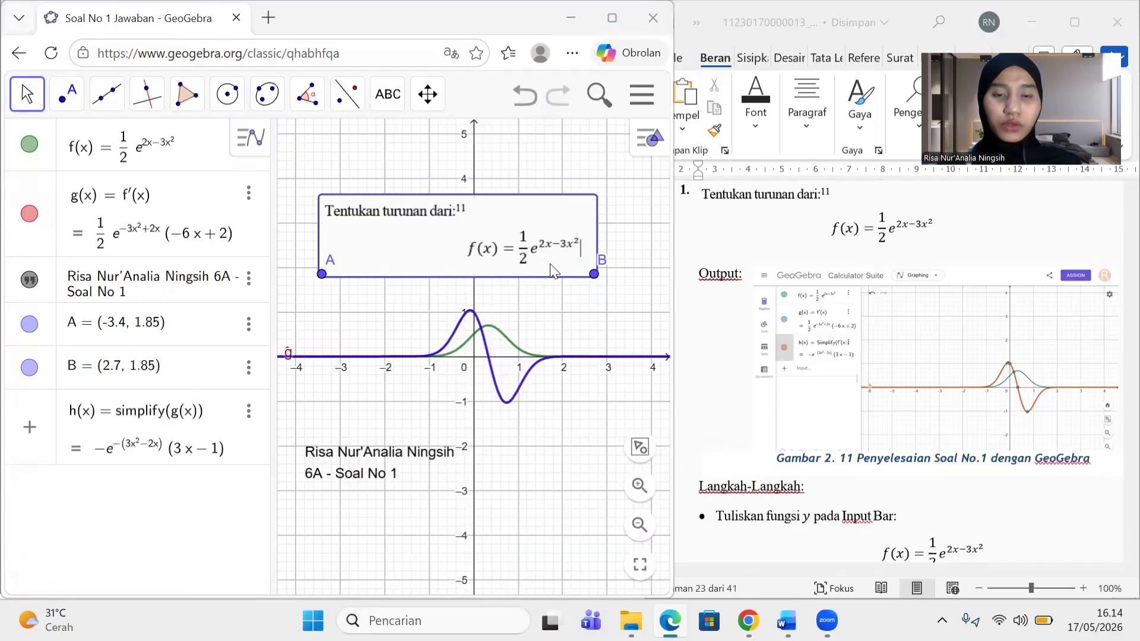
{"action": "scroll", "coordinate": [59, 228], "scroll_direction": "down", "scroll_amount": 3}
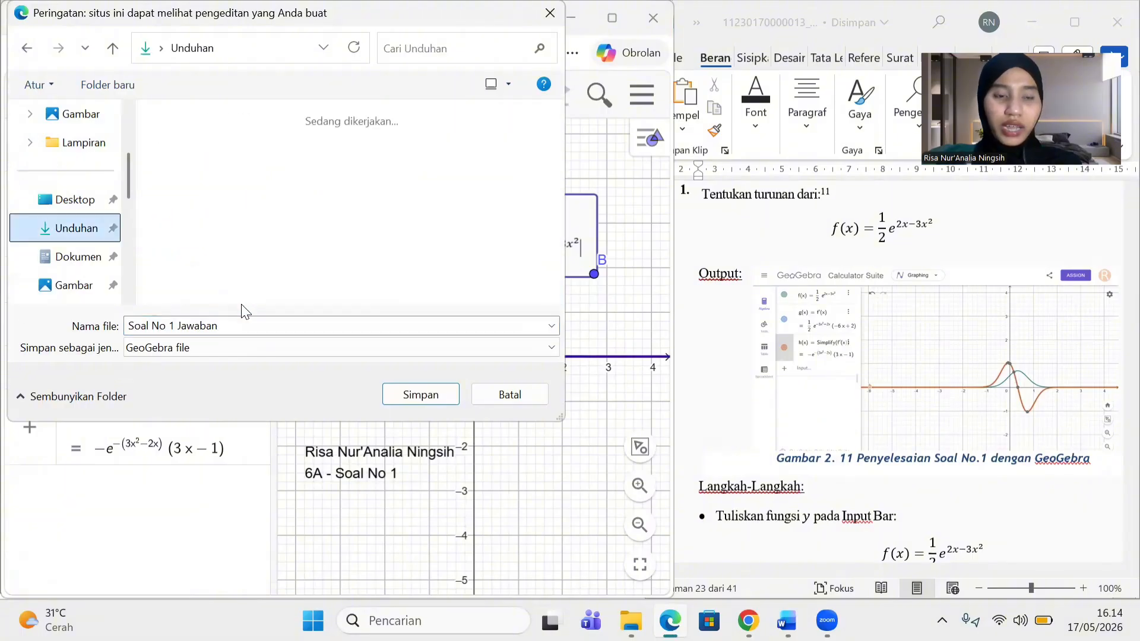
{"action": "left_click", "coordinate": [132, 330]}
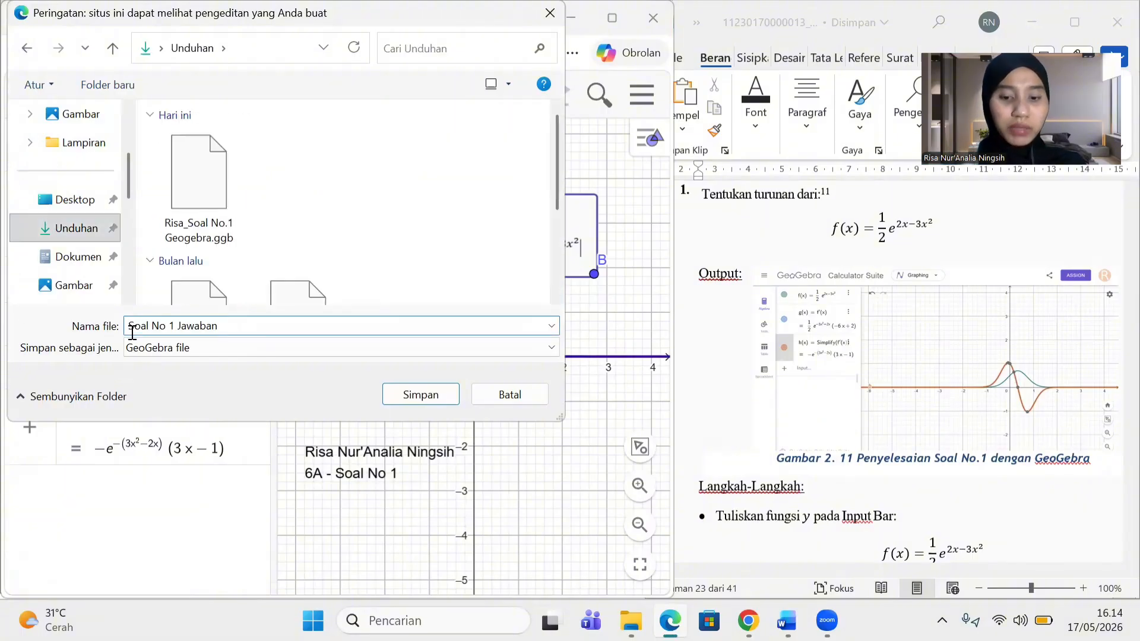
{"action": "type", "text": "Risa_"}
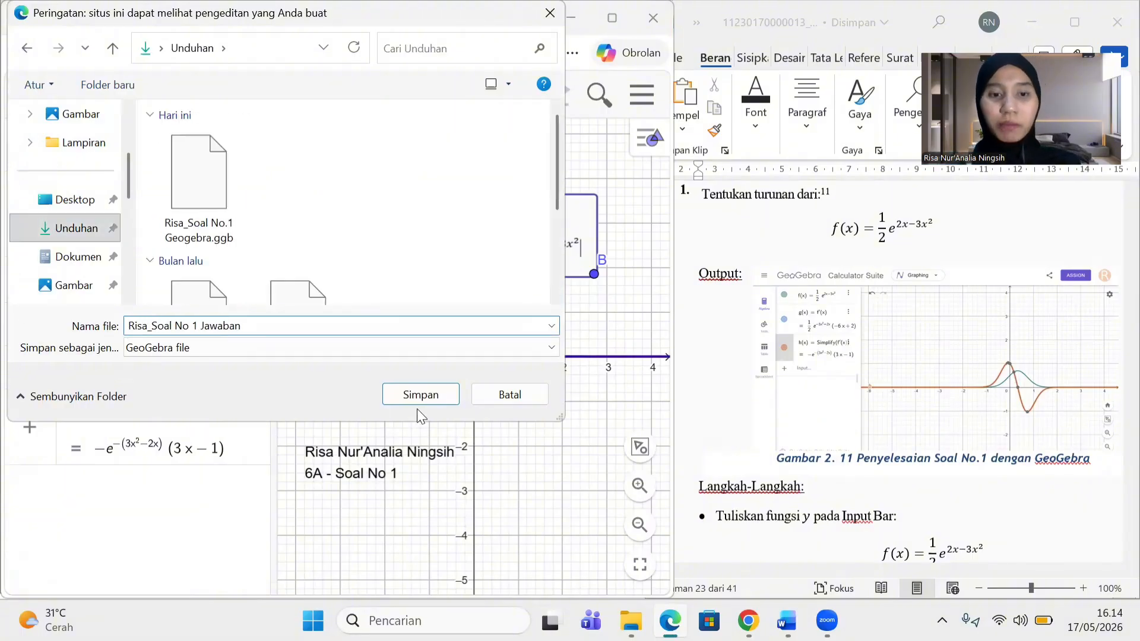
{"action": "left_click", "coordinate": [418, 398]}
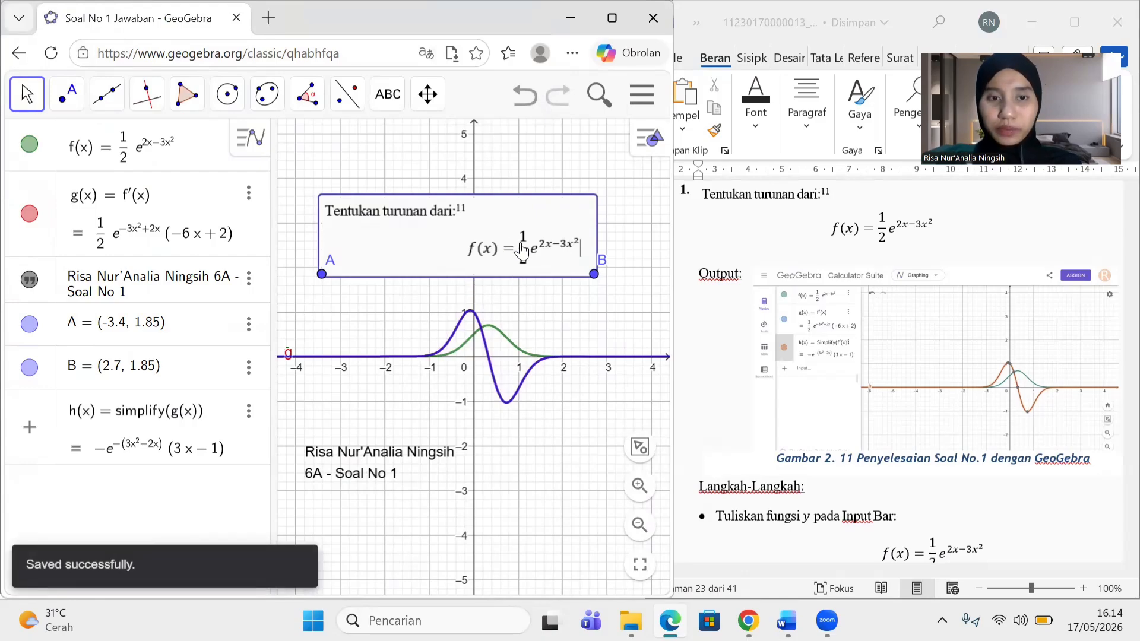
Start a new blank construction for problem 3, f(x) = ln(3x²+1)
{"action": "left_click", "coordinate": [643, 95]}
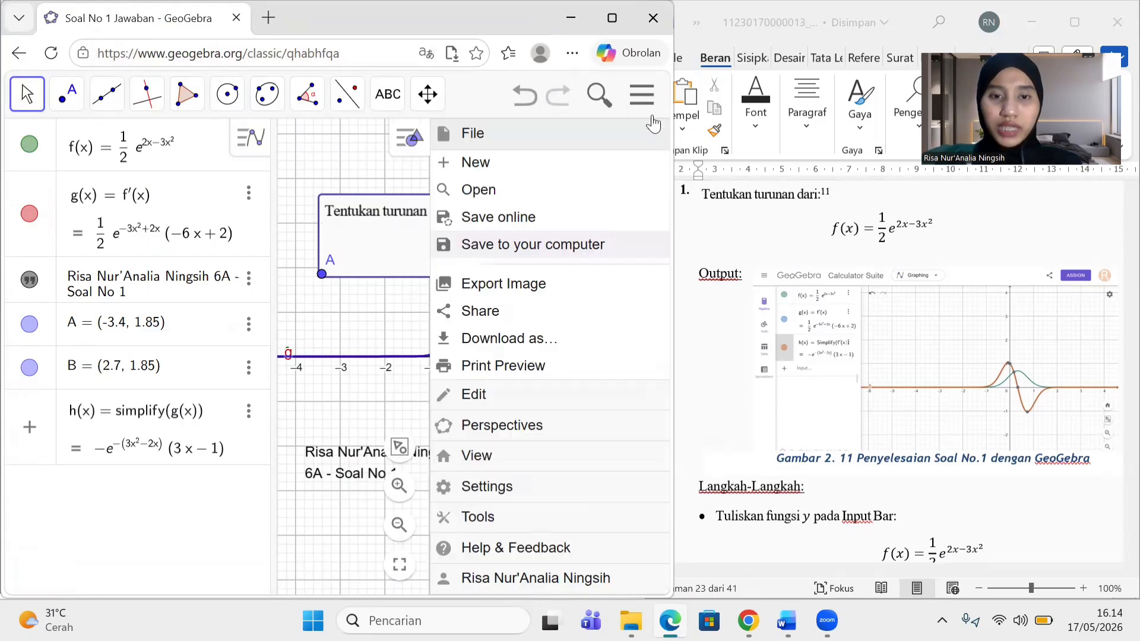
{"action": "left_click", "coordinate": [593, 174]}
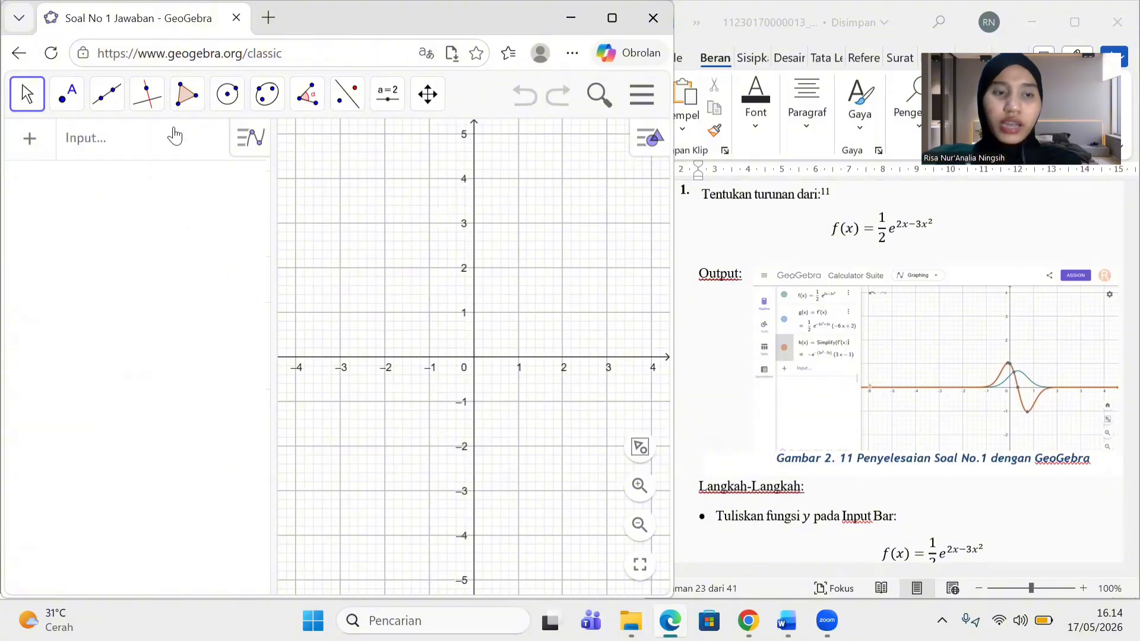
{"action": "scroll", "coordinate": [888, 331], "scroll_direction": "down", "scroll_amount": 20}
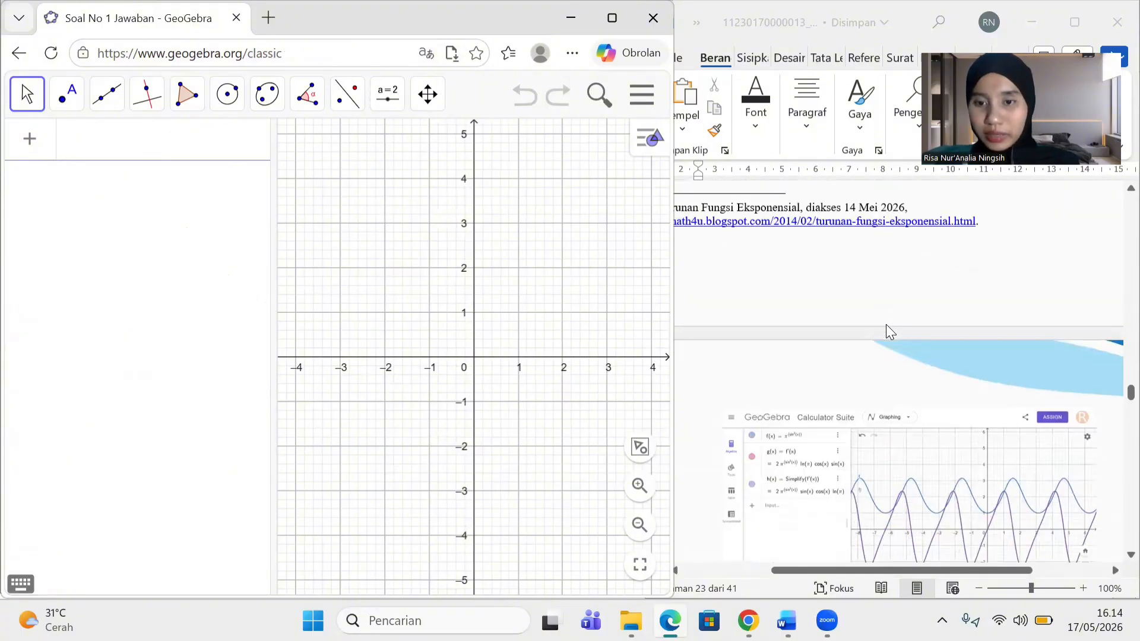
{"action": "scroll", "coordinate": [884, 327], "scroll_direction": "down", "scroll_amount": 3}
{"action": "scroll", "coordinate": [885, 327], "scroll_direction": "up", "scroll_amount": 1}
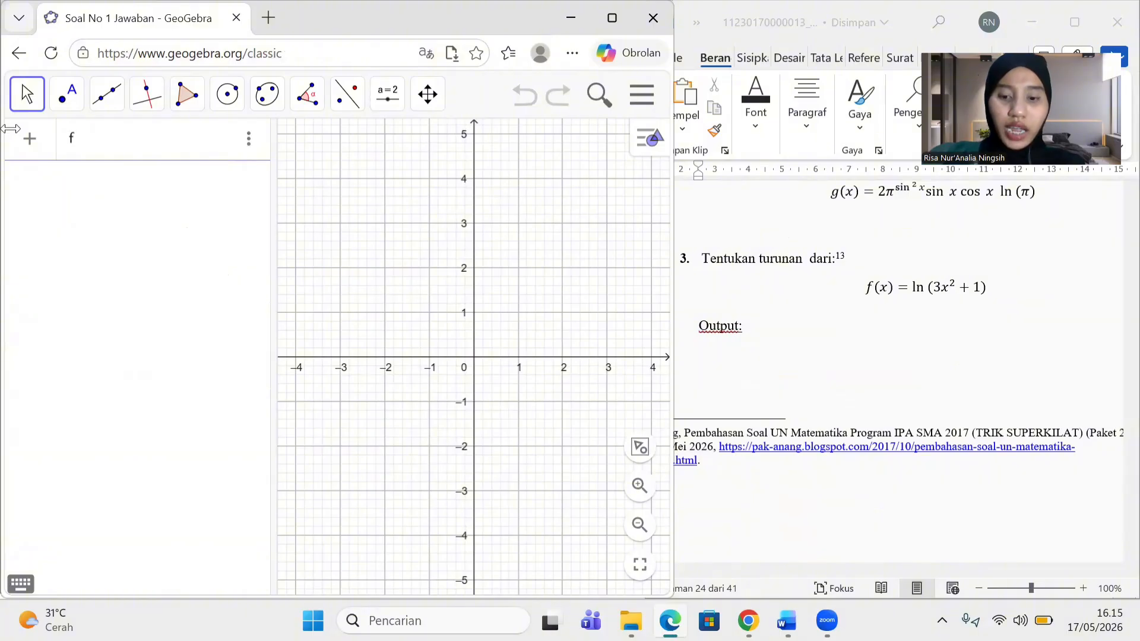
Define f(x) = ln(3x²+1) and its derivative g(x) = f'(x)
{"action": "type", "text": "(x)"}
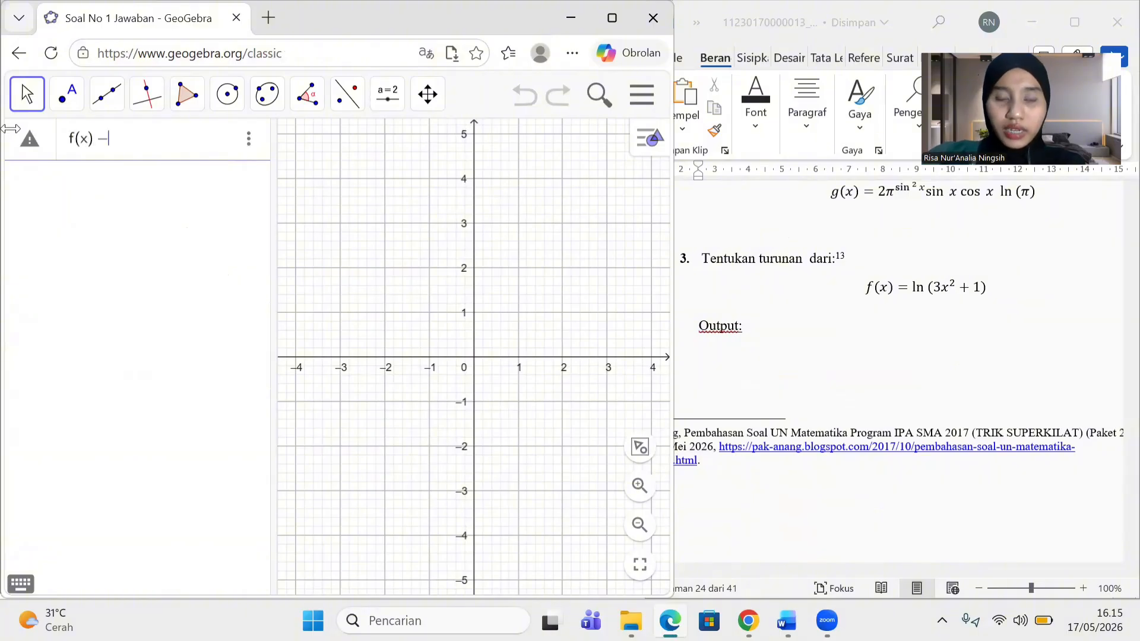
{"action": "type", "text": "=ln("}
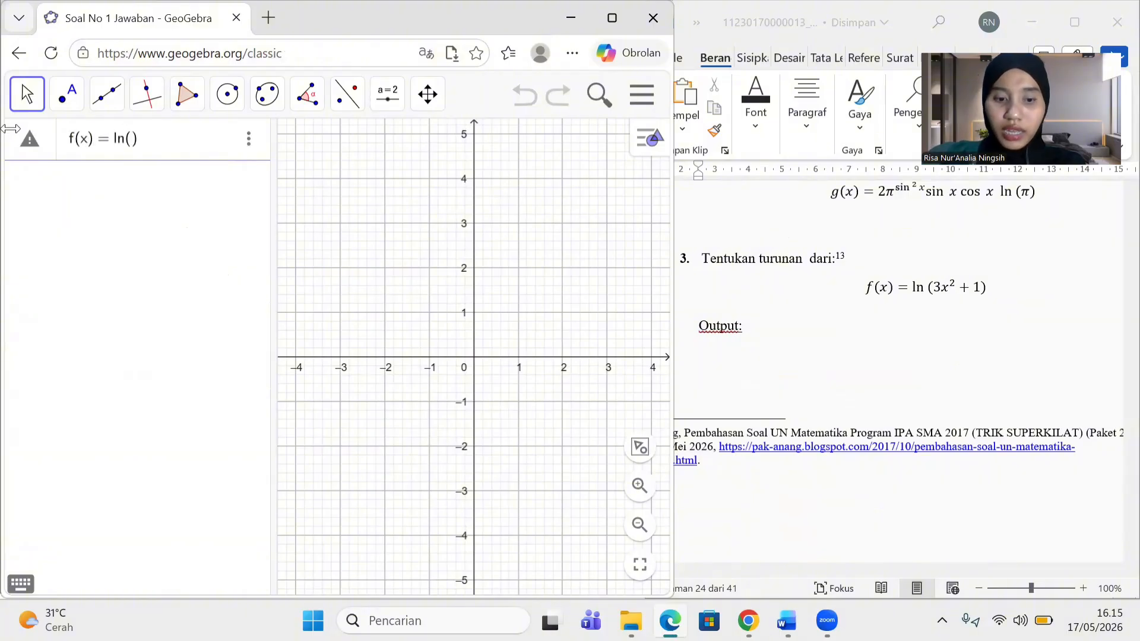
{"action": "type", "text": "3x^2"}
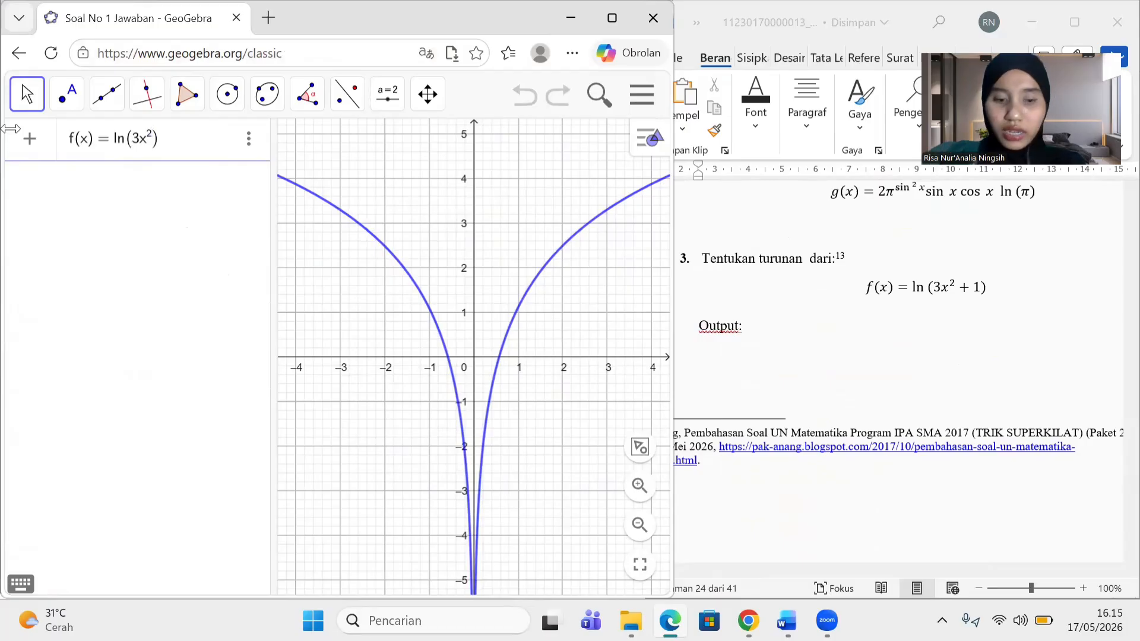
{"action": "key", "text": "Right"}
{"action": "type", "text": "+1"}
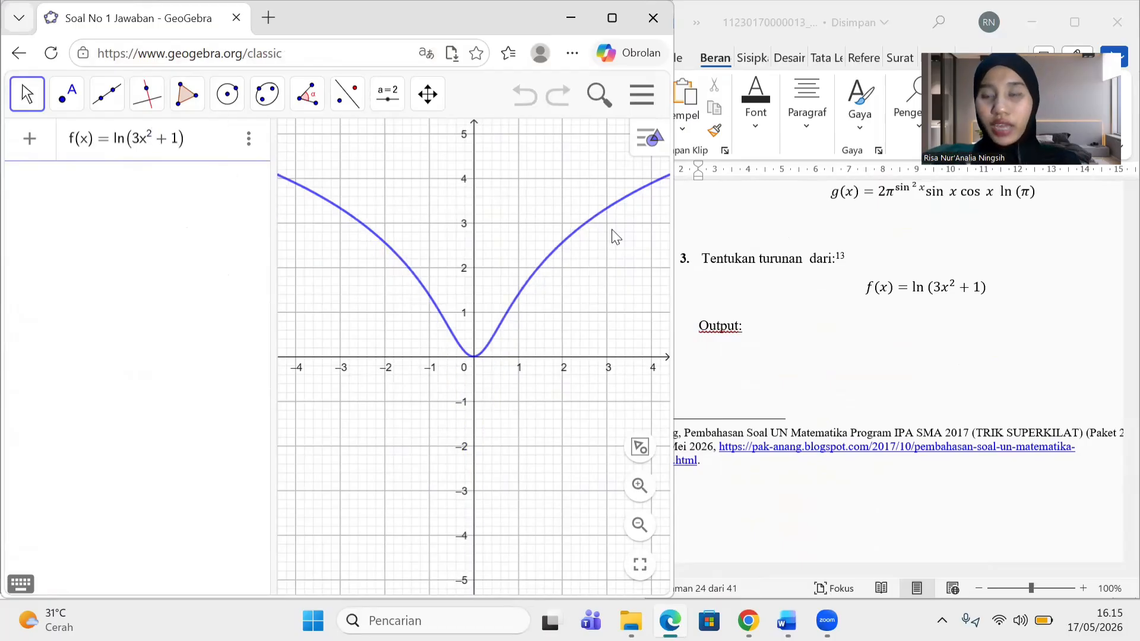
{"action": "key", "text": "Return"}
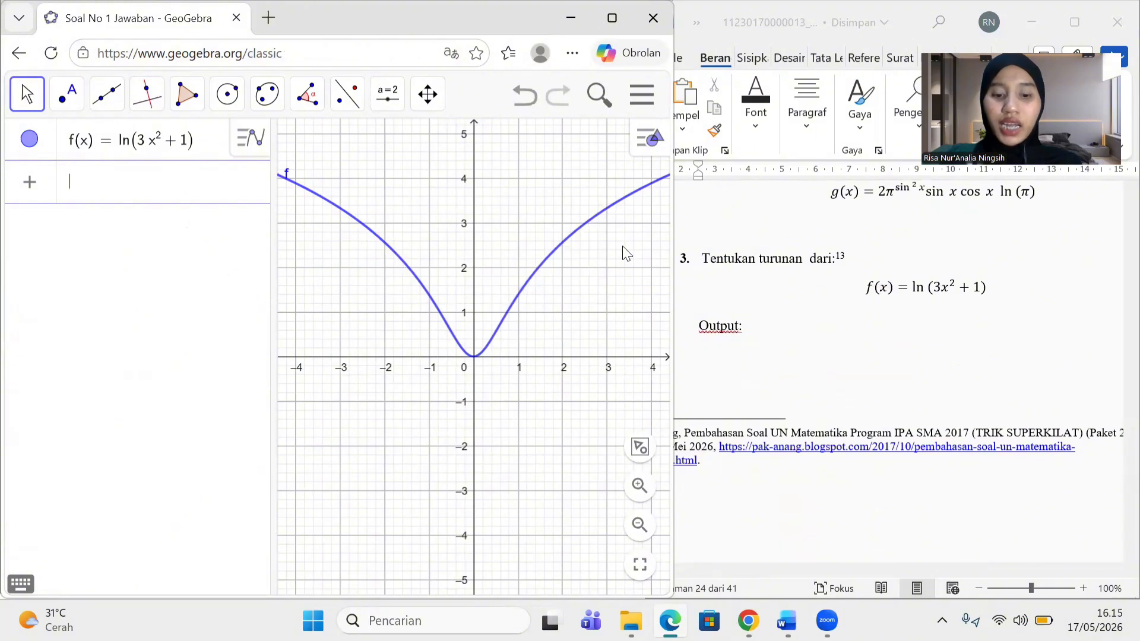
{"action": "type", "text": "g(x) "}
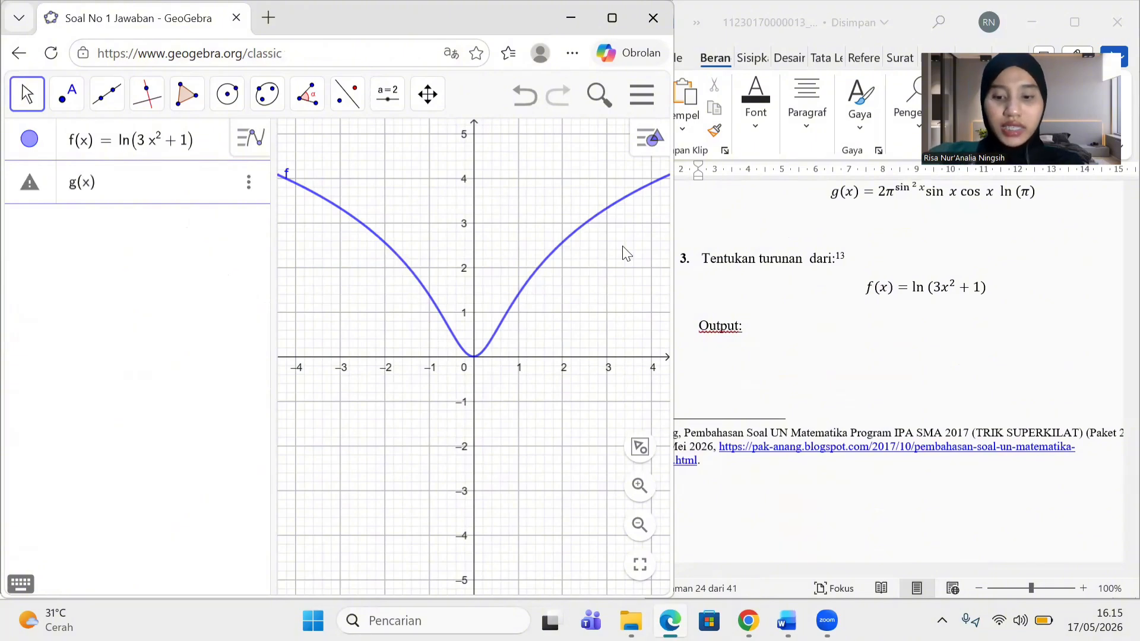
{"action": "type", "text": "= f'(x"}
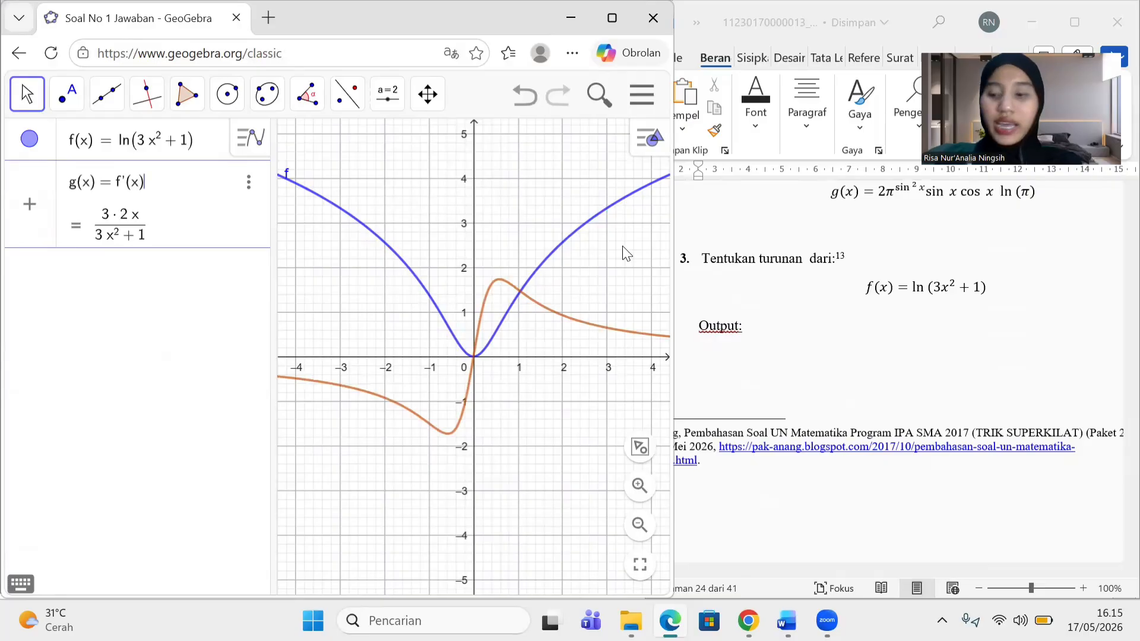
{"action": "key", "text": "Return"}
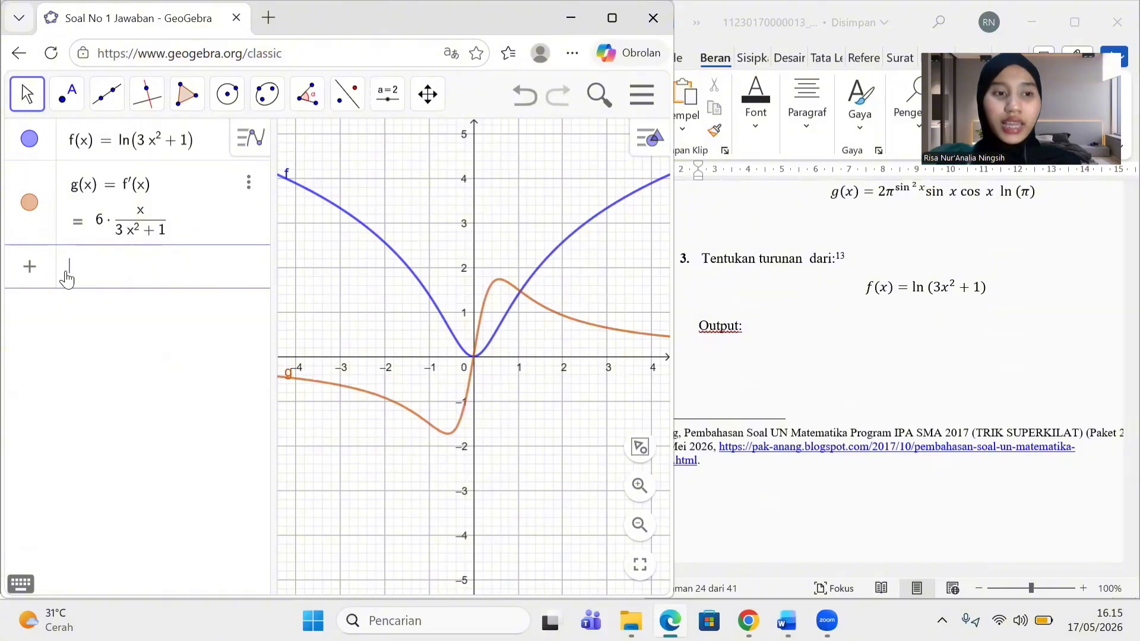
Type h(x) = simplify(g(x)), correcting the mistyped bracket
{"action": "type", "text": "(x) "}
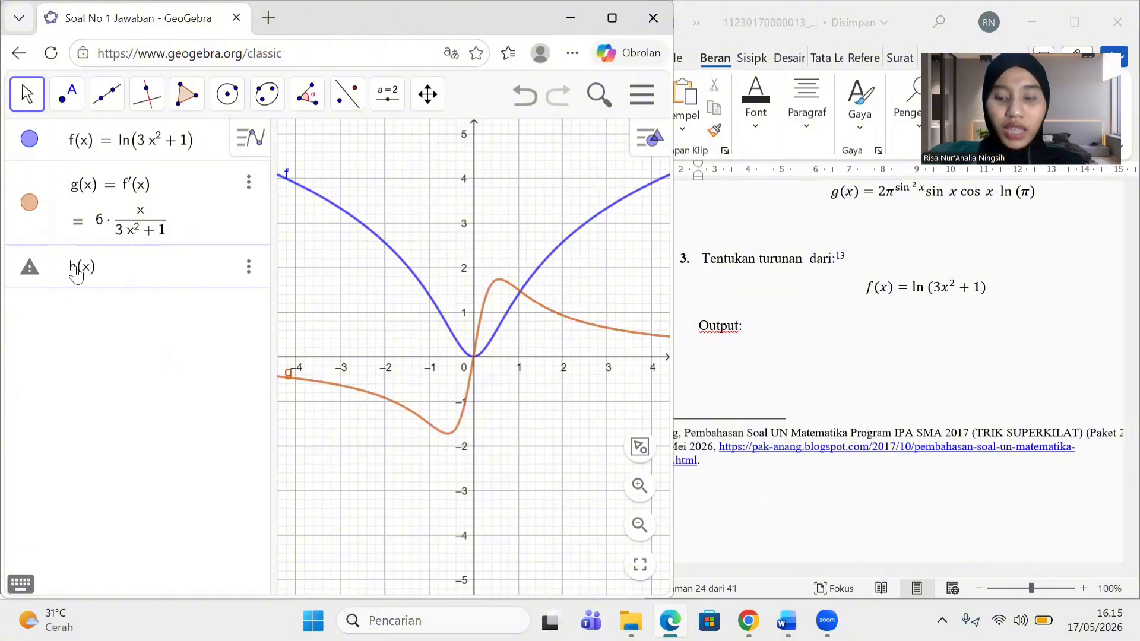
{"action": "type", "text": "= simpli"}
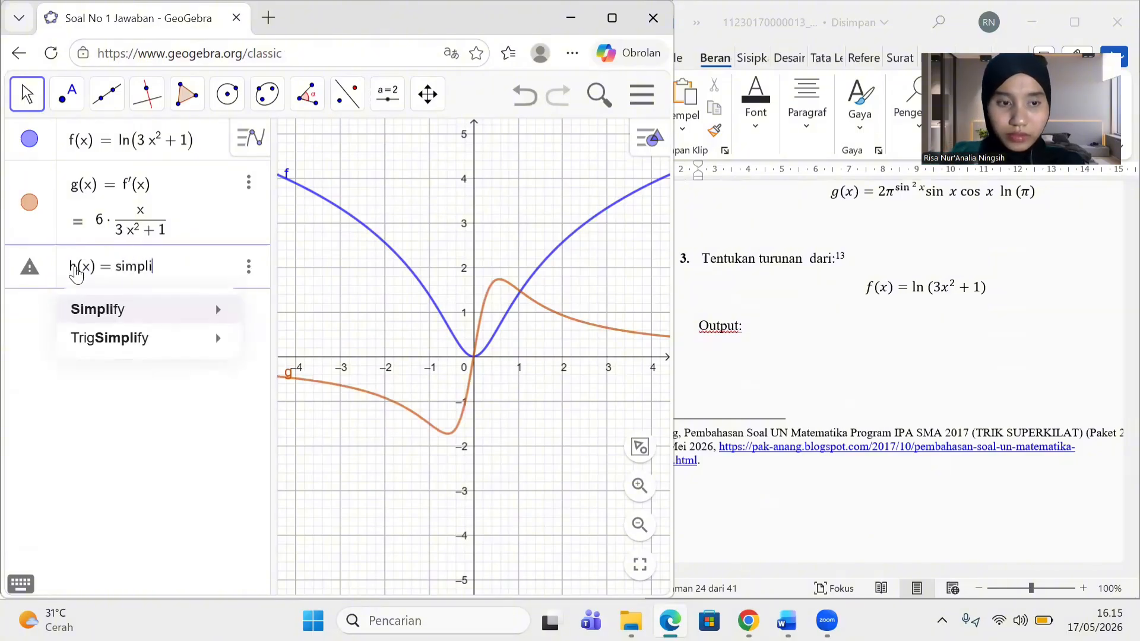
{"action": "type", "text": "fy("}
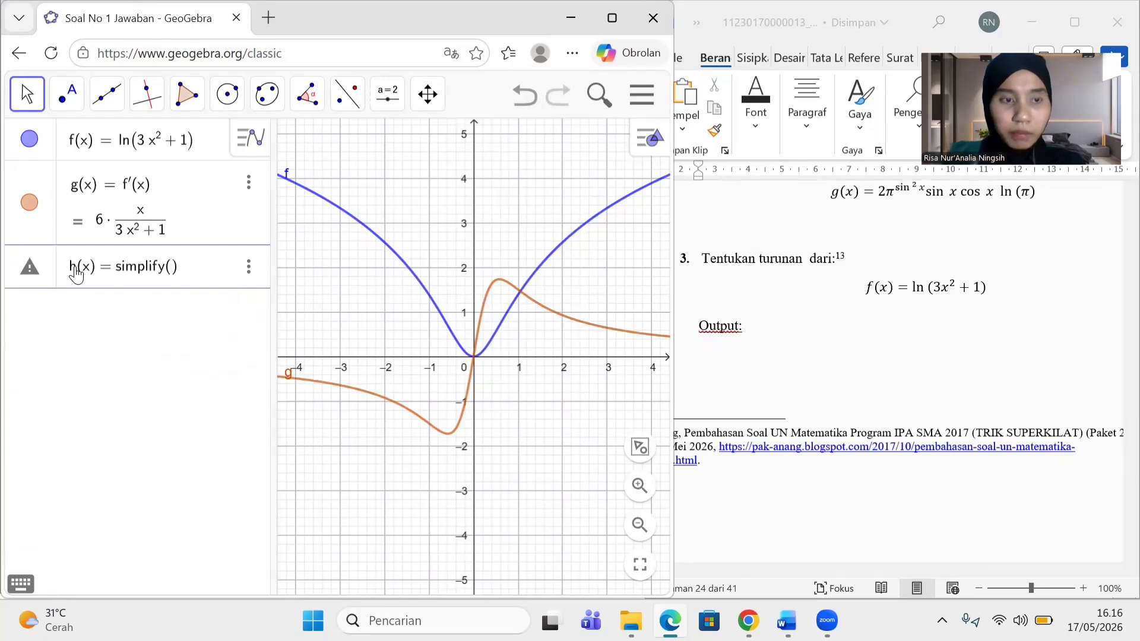
{"action": "type", "text": "g9x"}
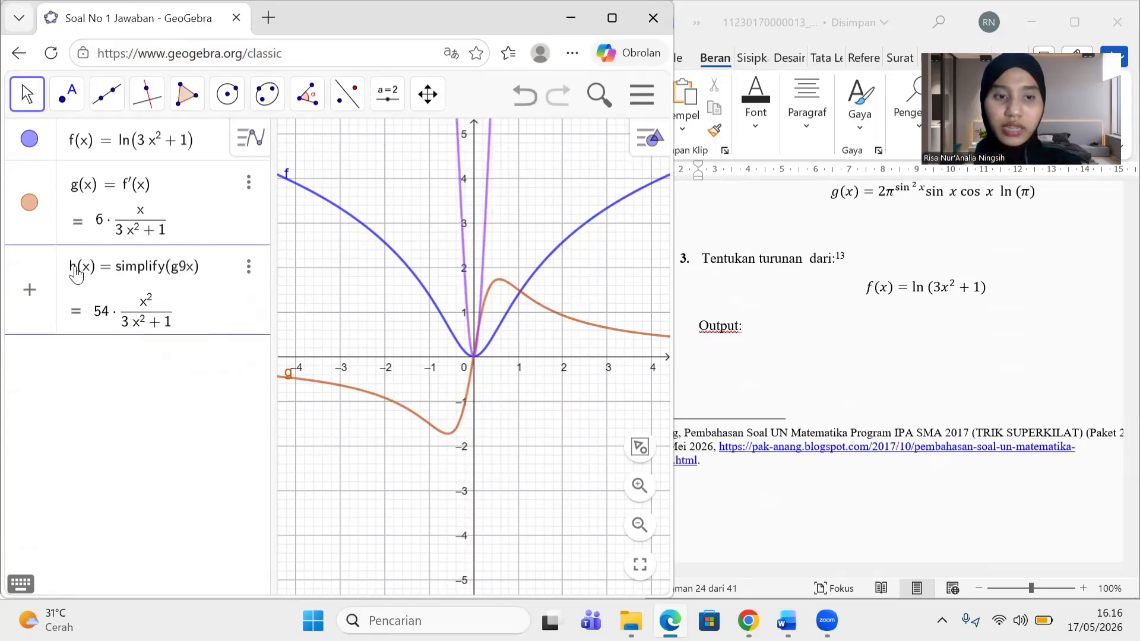
{"action": "key", "text": "BackSpace"}
{"action": "key", "text": "BackSpace"}
{"action": "type", "text": "(x)"}
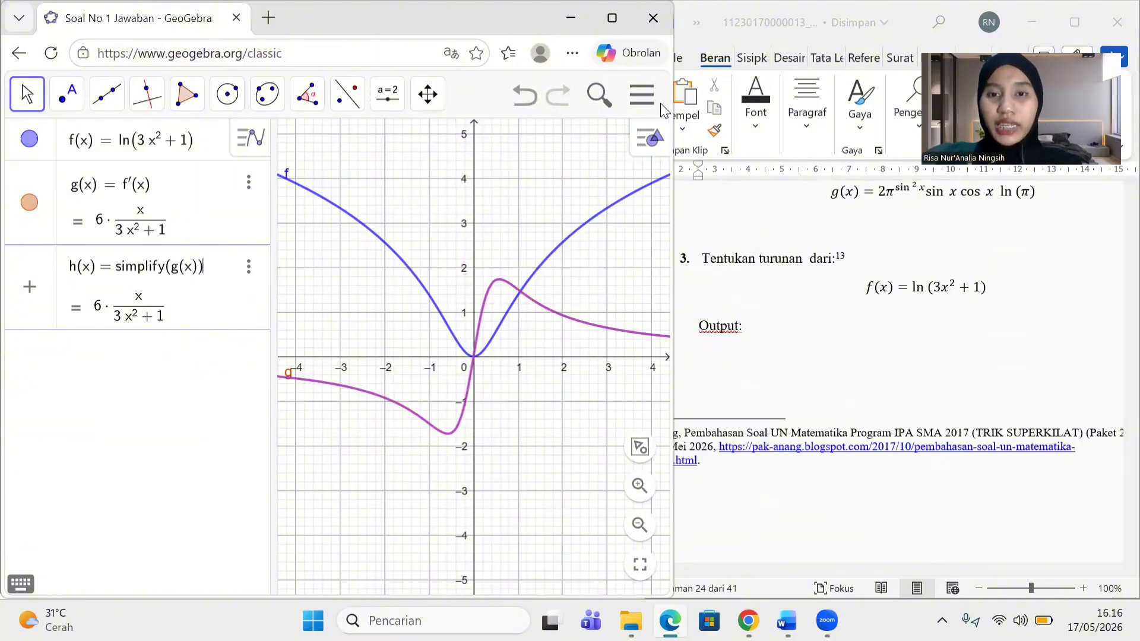
Save the construction online with the title 'Soal No 2 Jawaban'
{"action": "left_click", "coordinate": [642, 95]}
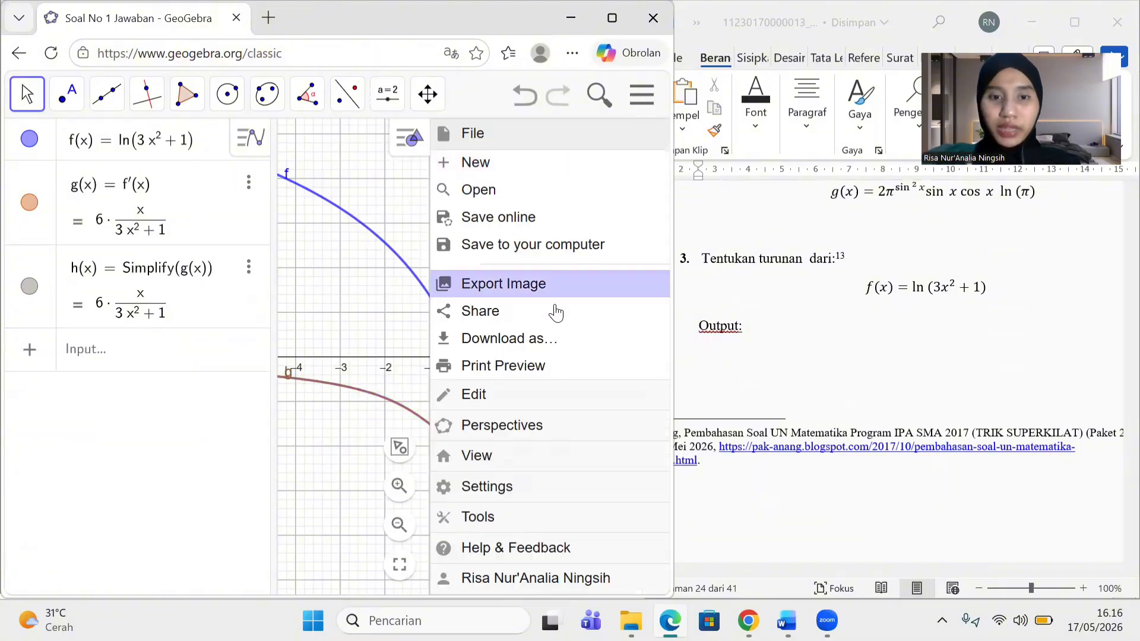
{"action": "left_click", "coordinate": [539, 218]}
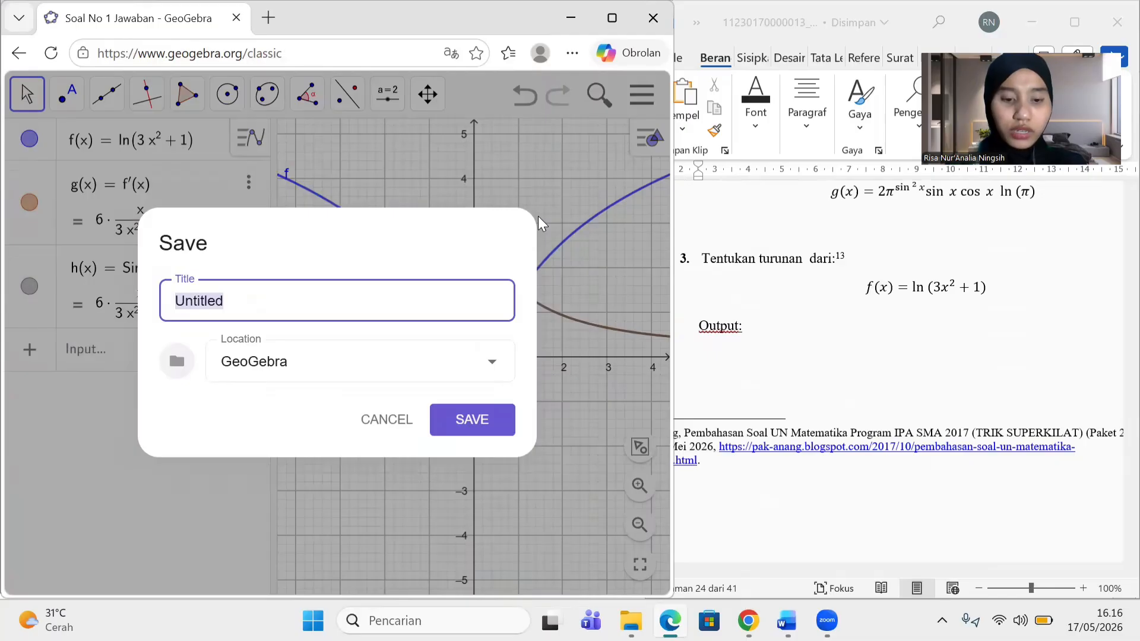
{"action": "type", "text": "Soal No"}
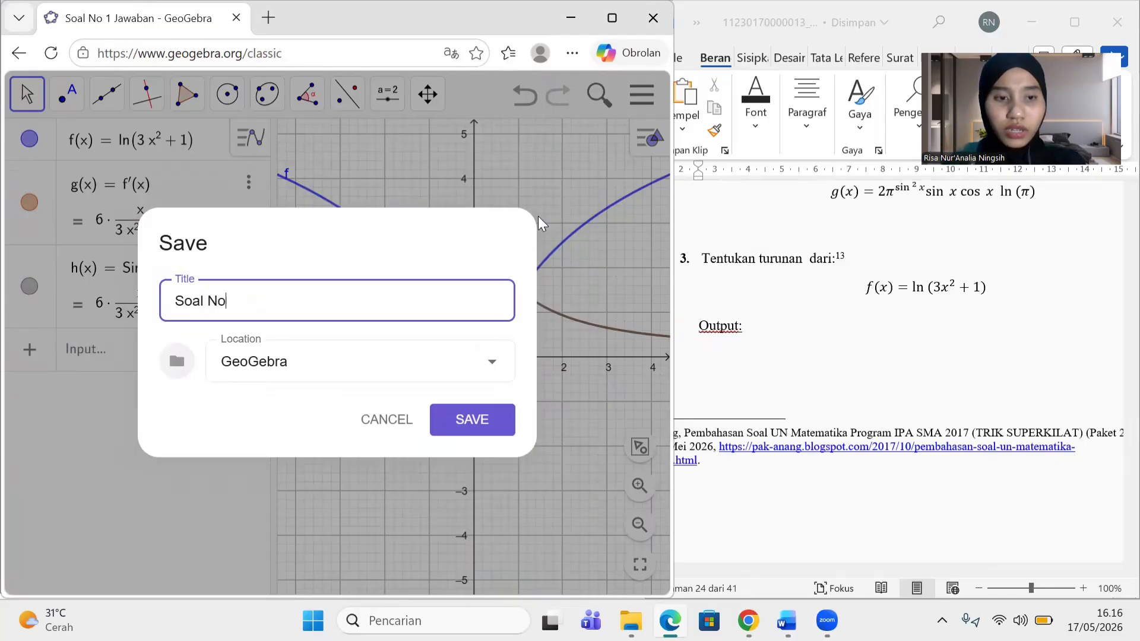
{"action": "type", "text": " 2 Jawaban"}
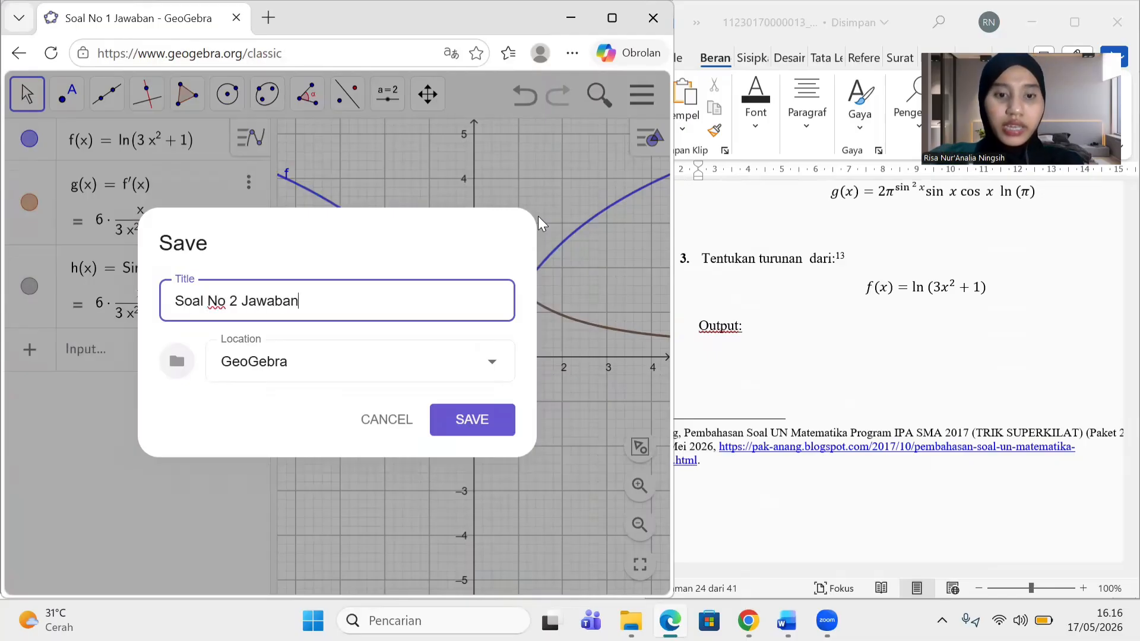
{"action": "left_click", "coordinate": [499, 413]}
Save a GeoGebra file copy to Unduhan, prefixing the author's name to the file name
{"action": "left_click", "coordinate": [642, 95]}
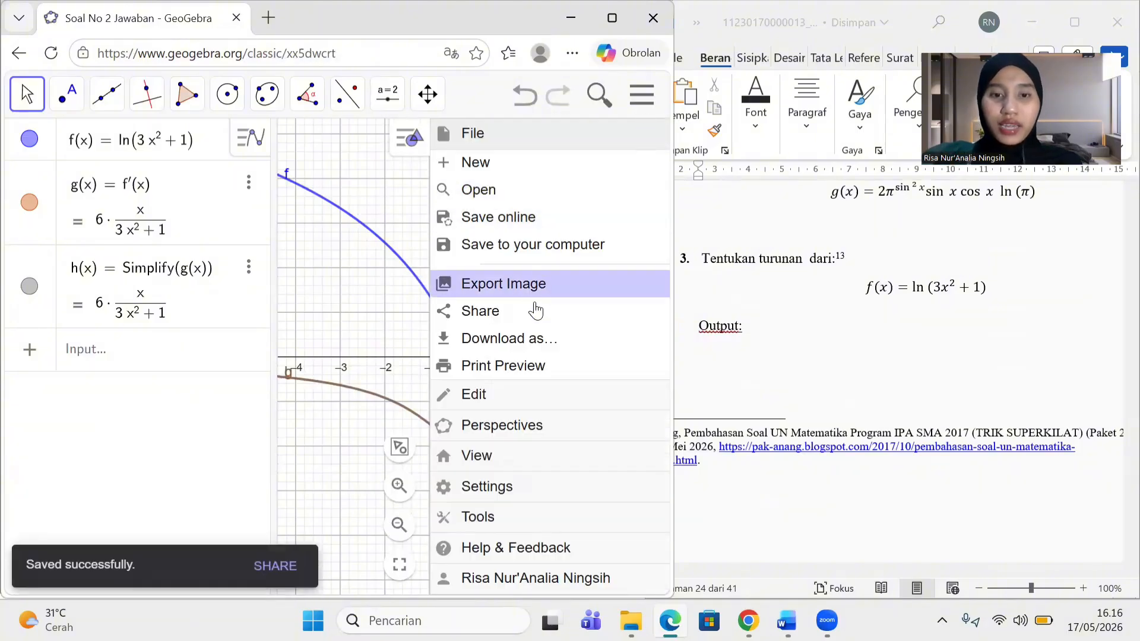
{"action": "left_click", "coordinate": [557, 251]}
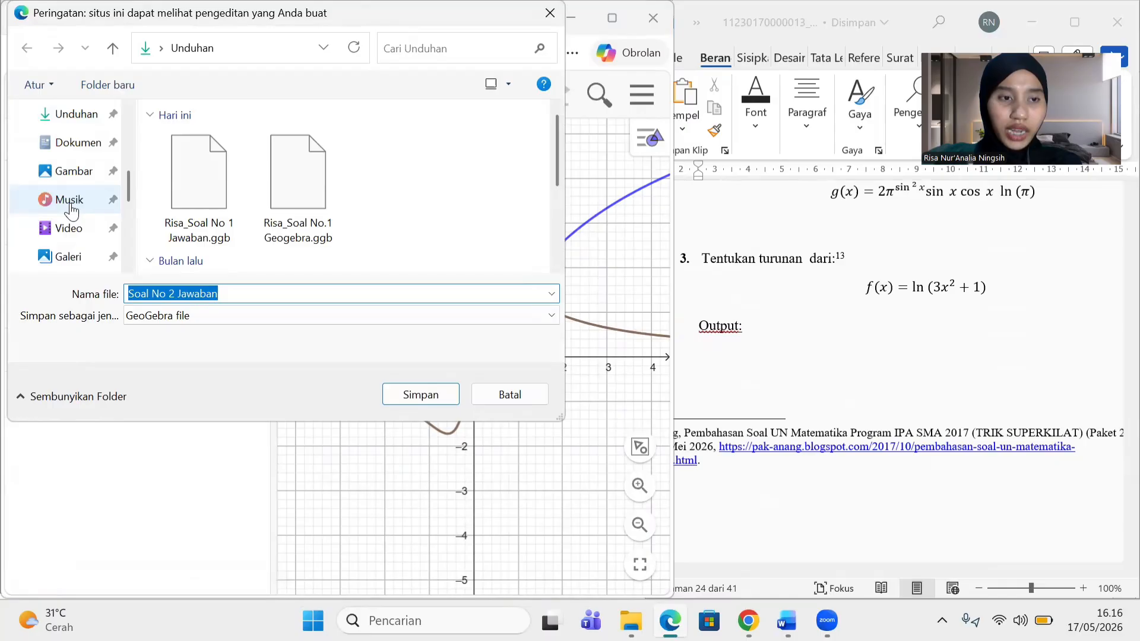
{"action": "left_click", "coordinate": [71, 113]}
{"action": "left_click", "coordinate": [130, 294]}
{"action": "left_click", "coordinate": [130, 295]}
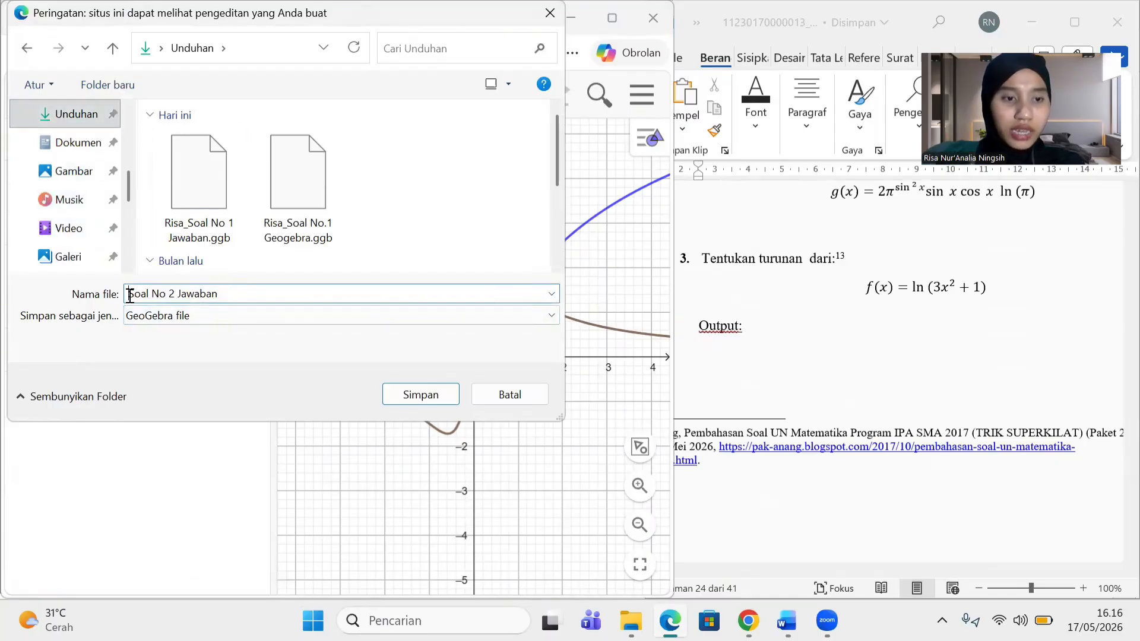
{"action": "type", "text": "Risa_"}
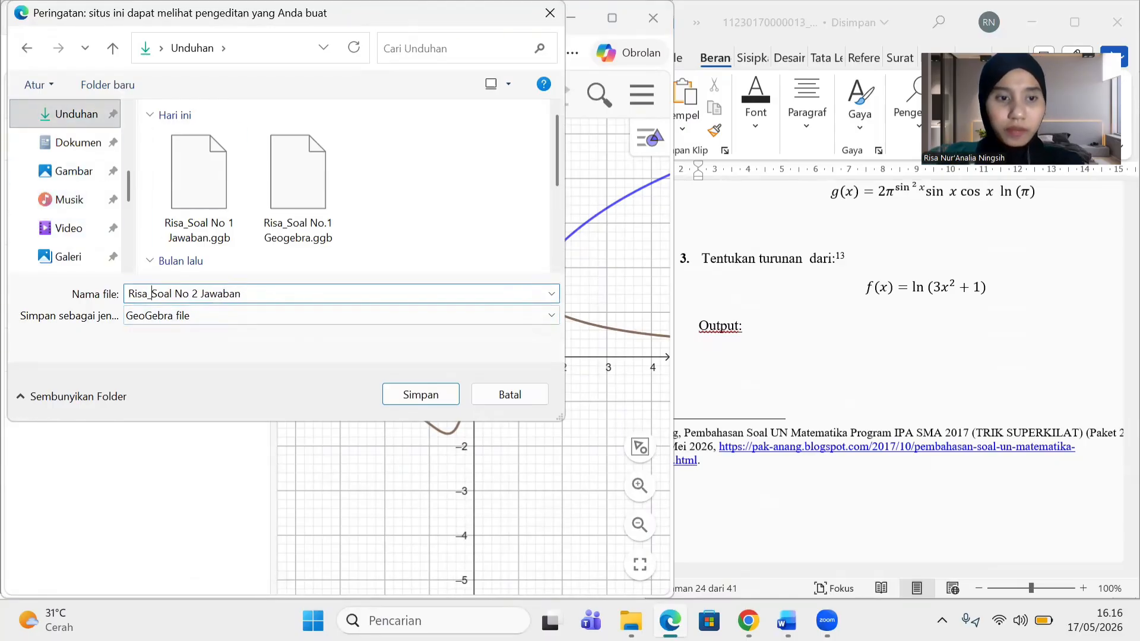
{"action": "left_click", "coordinate": [421, 399]}
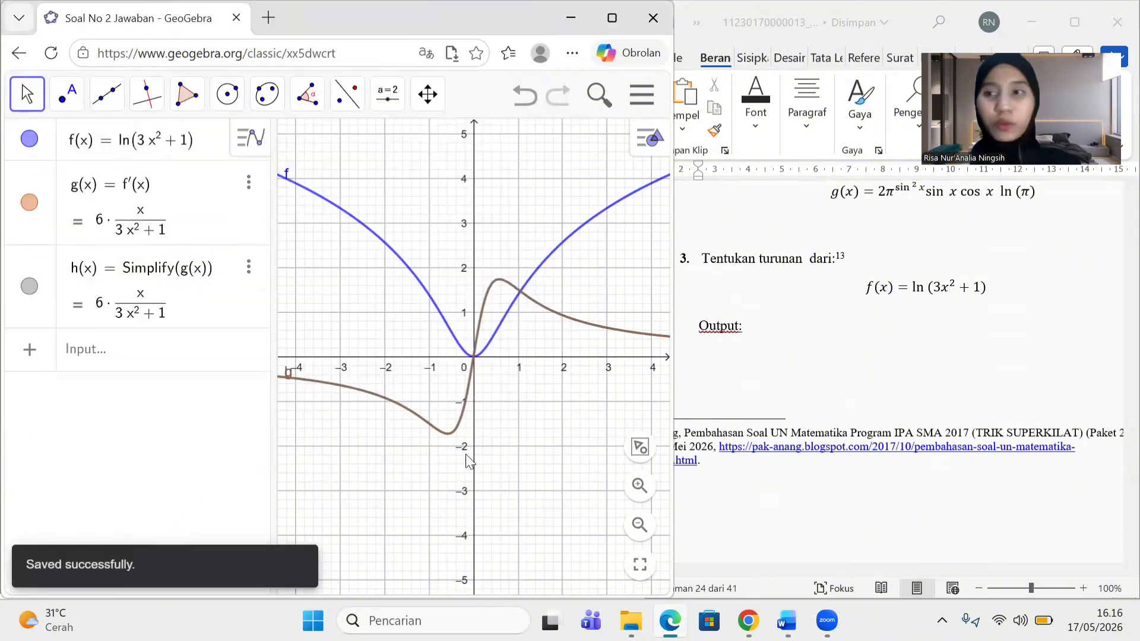
Bring the Word document forward and scroll to question 5, the pH problem with [H⁺] = 2e^(−0.3t)
{"action": "left_click", "coordinate": [971, 355]}
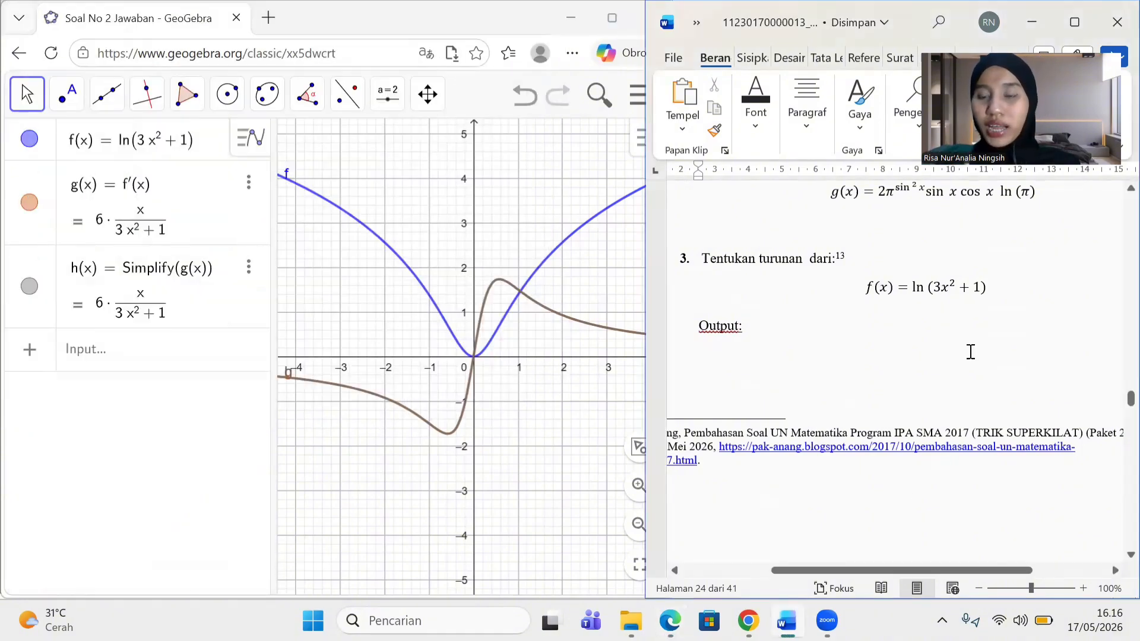
{"action": "scroll", "coordinate": [977, 344], "scroll_direction": "down", "scroll_amount": 15}
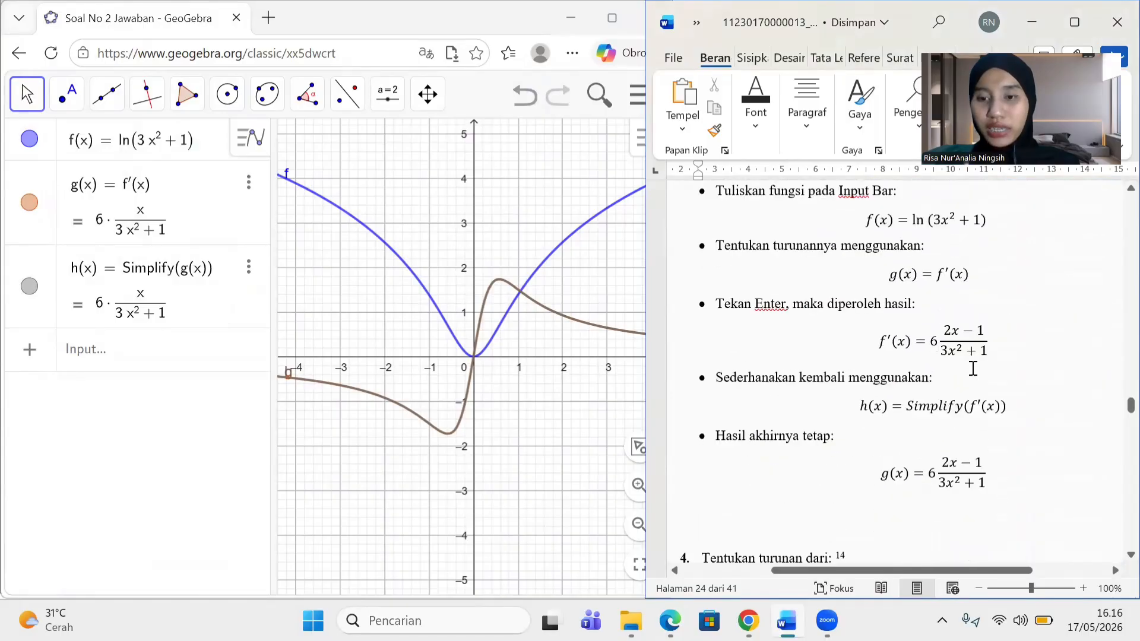
{"action": "scroll", "coordinate": [969, 370], "scroll_direction": "down", "scroll_amount": 20}
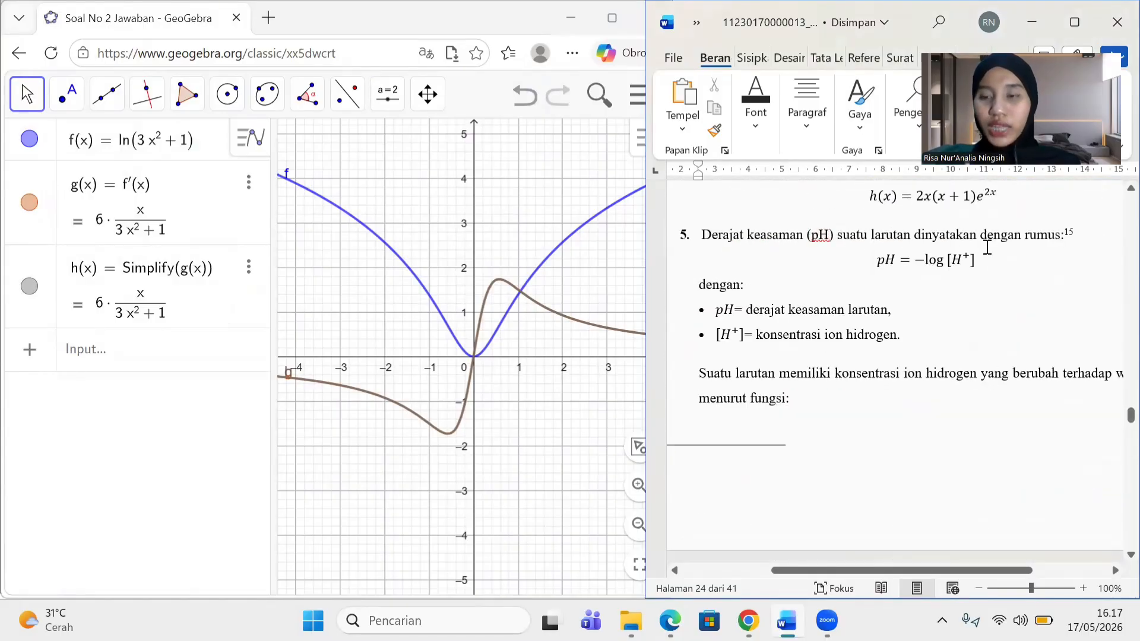
{"action": "left_click", "coordinate": [914, 267]}
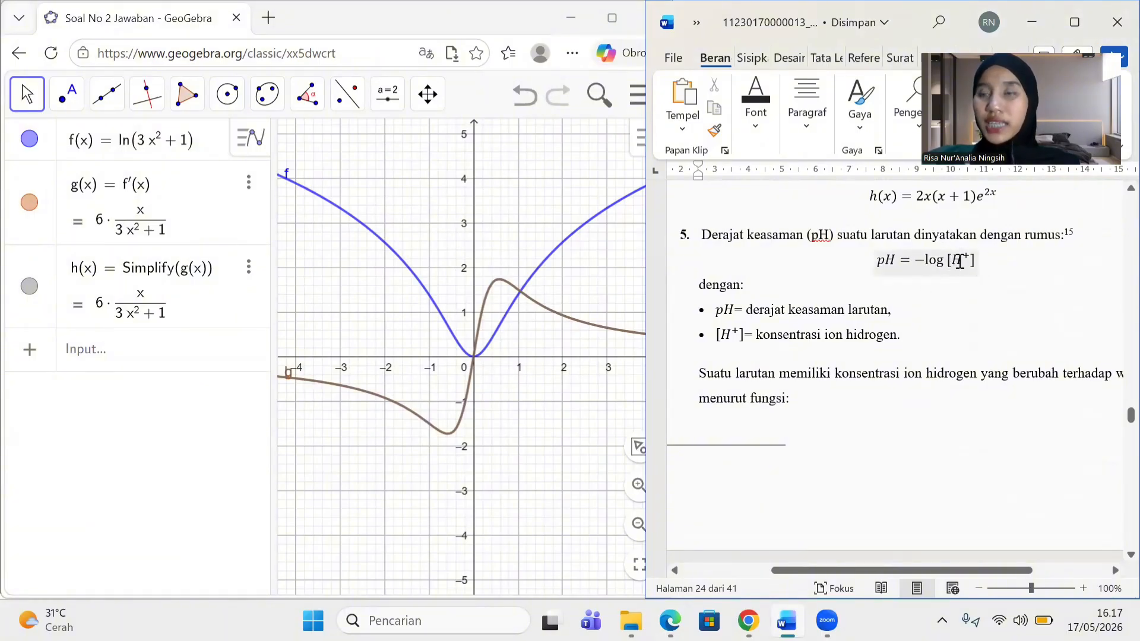
{"action": "scroll", "coordinate": [866, 353], "scroll_direction": "down", "scroll_amount": 5}
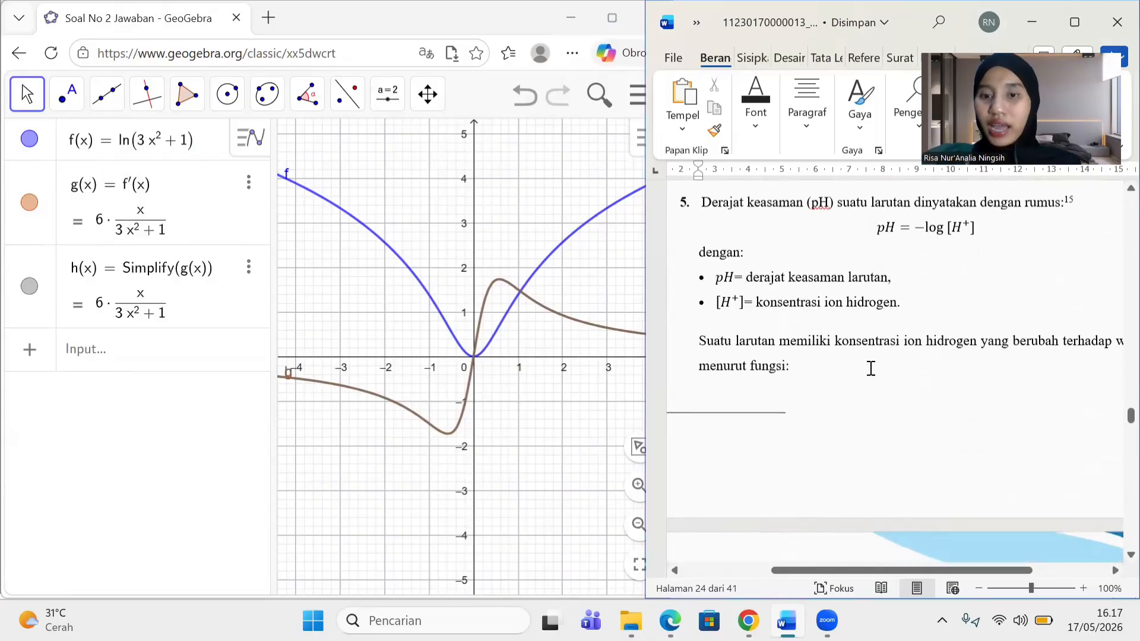
{"action": "scroll", "coordinate": [855, 386], "scroll_direction": "right", "scroll_amount": 2}
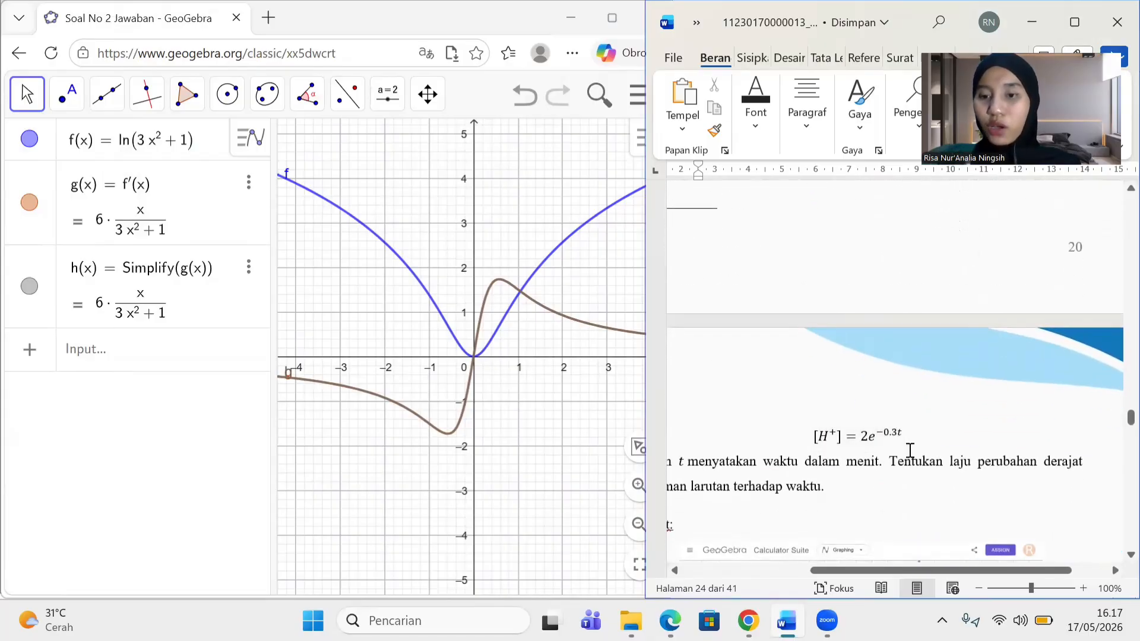
{"action": "scroll", "coordinate": [902, 445], "scroll_direction": "left", "scroll_amount": 2}
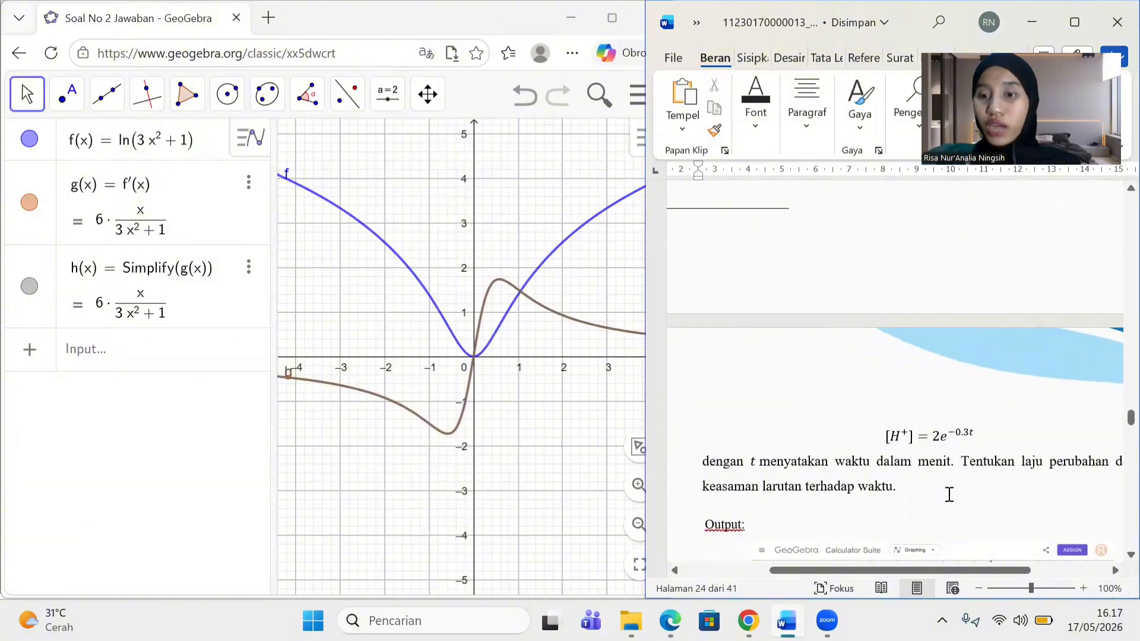
{"action": "scroll", "coordinate": [949, 495], "scroll_direction": "right", "scroll_amount": 1}
{"action": "scroll", "coordinate": [1009, 491], "scroll_direction": "left", "scroll_amount": 1}
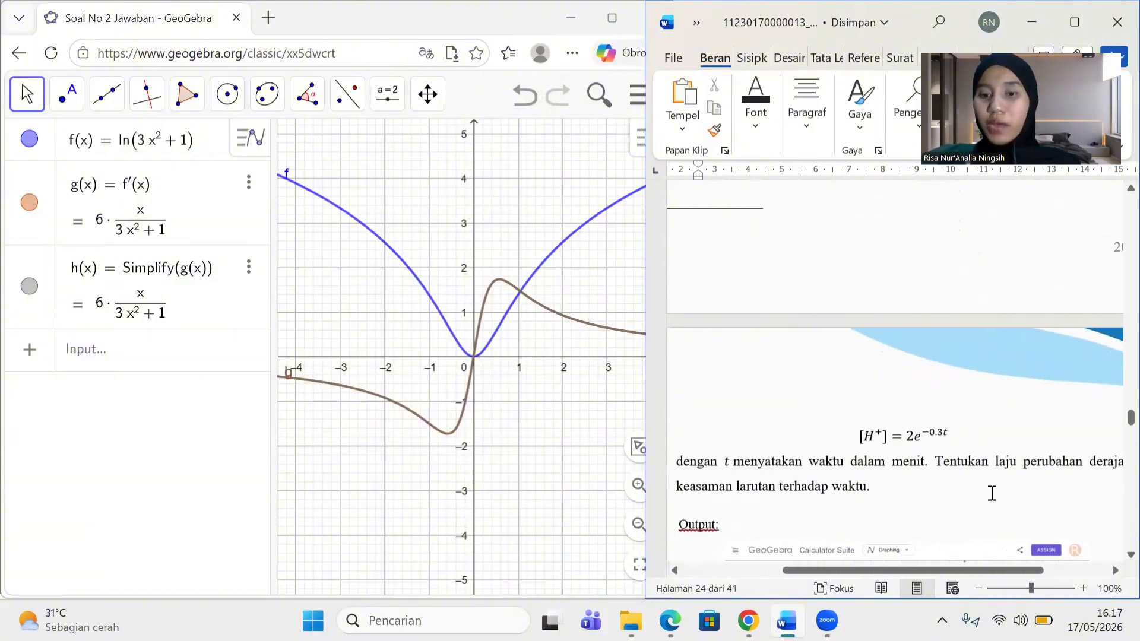
Start a new GeoGebra construction and define pH(t) = −log(2e^(−0.3t))
{"action": "left_click", "coordinate": [639, 106]}
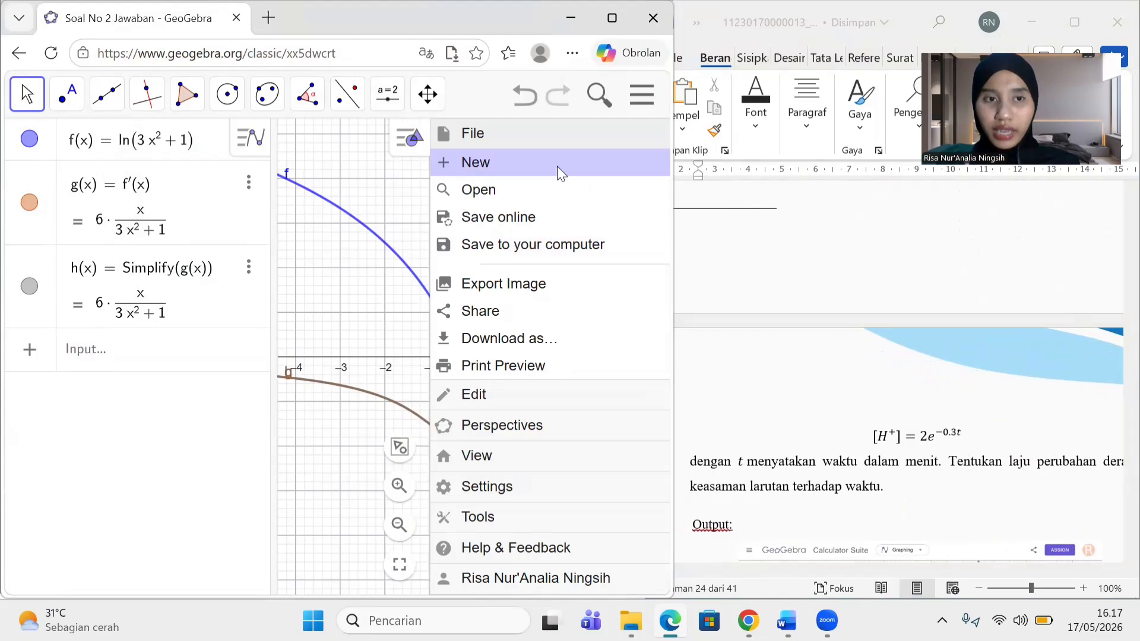
{"action": "left_click", "coordinate": [557, 166]}
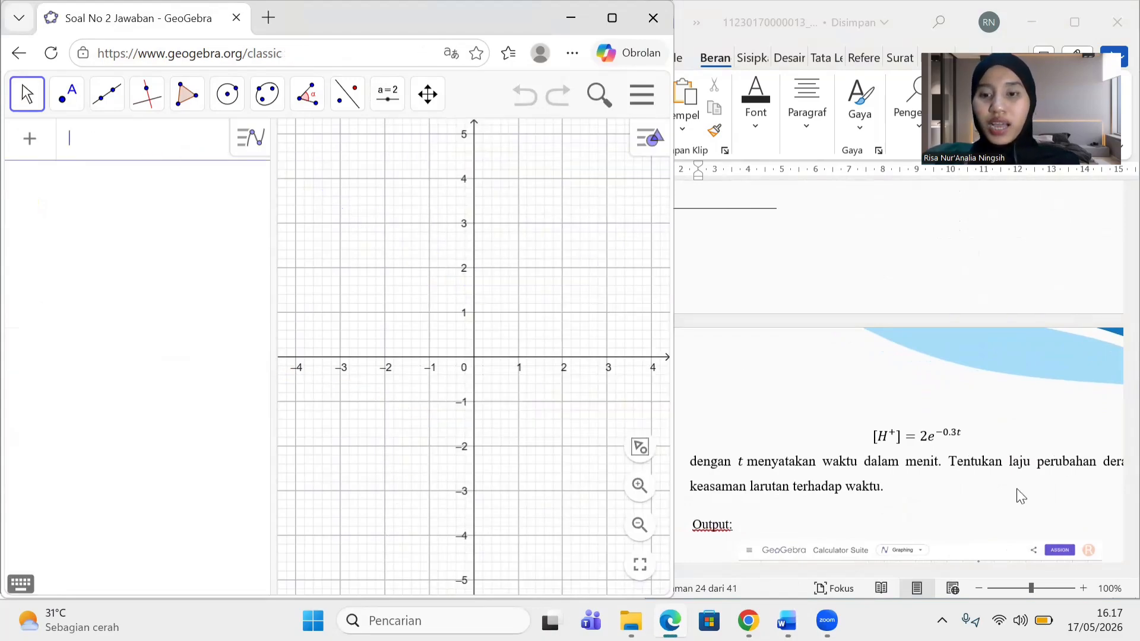
{"action": "scroll", "coordinate": [809, 461], "scroll_direction": "down", "scroll_amount": 6}
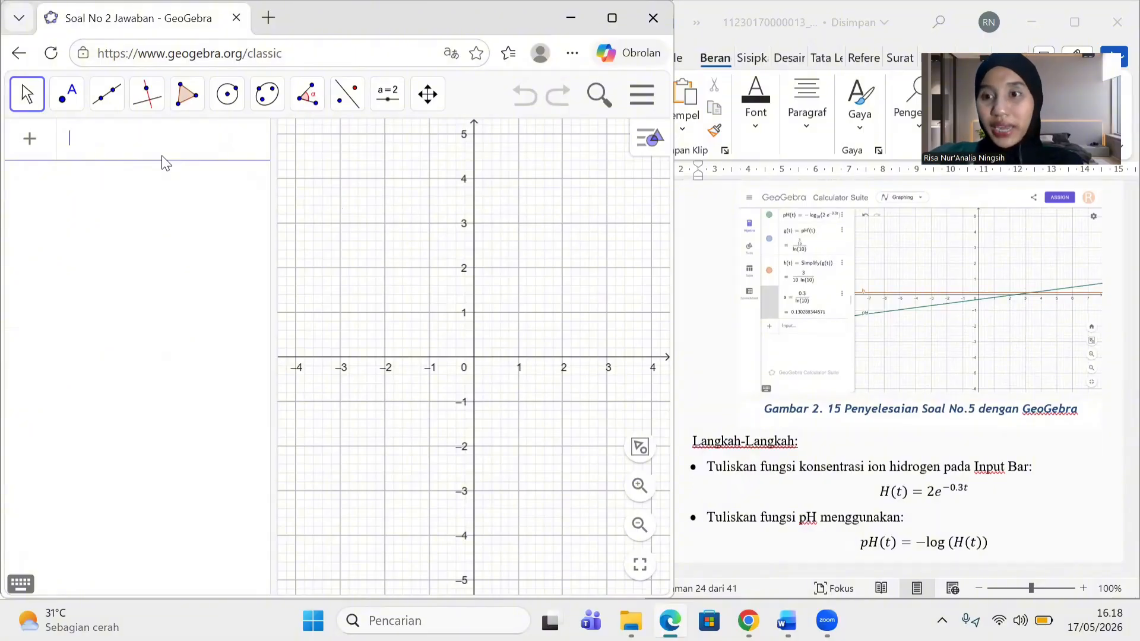
{"action": "type", "text": "pH("}
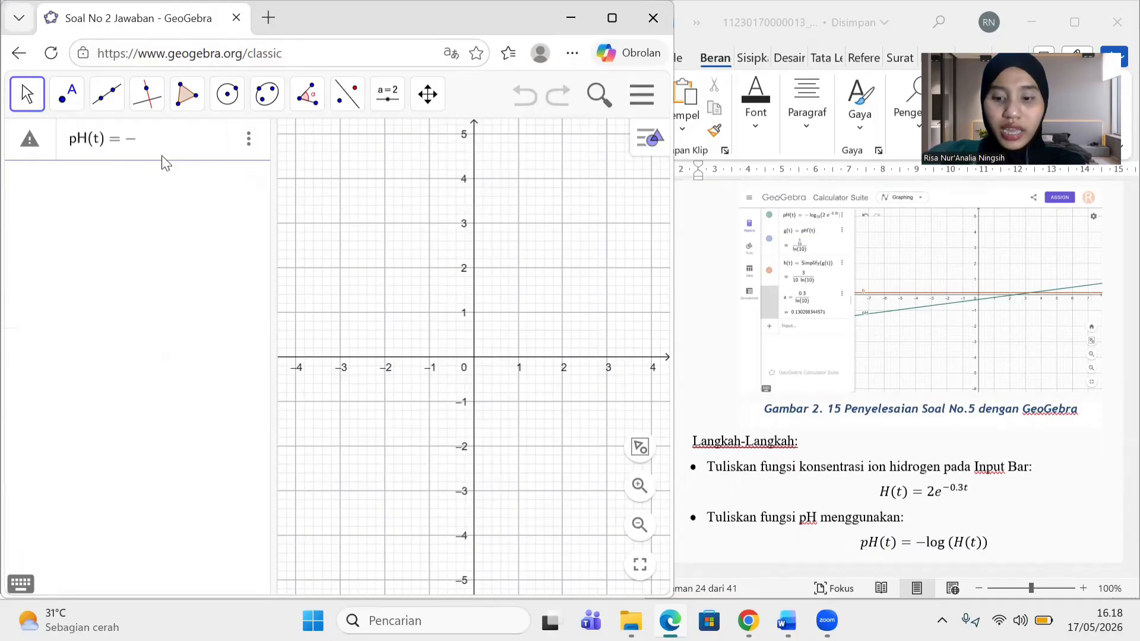
{"action": "type", "text": "t)=-log"}
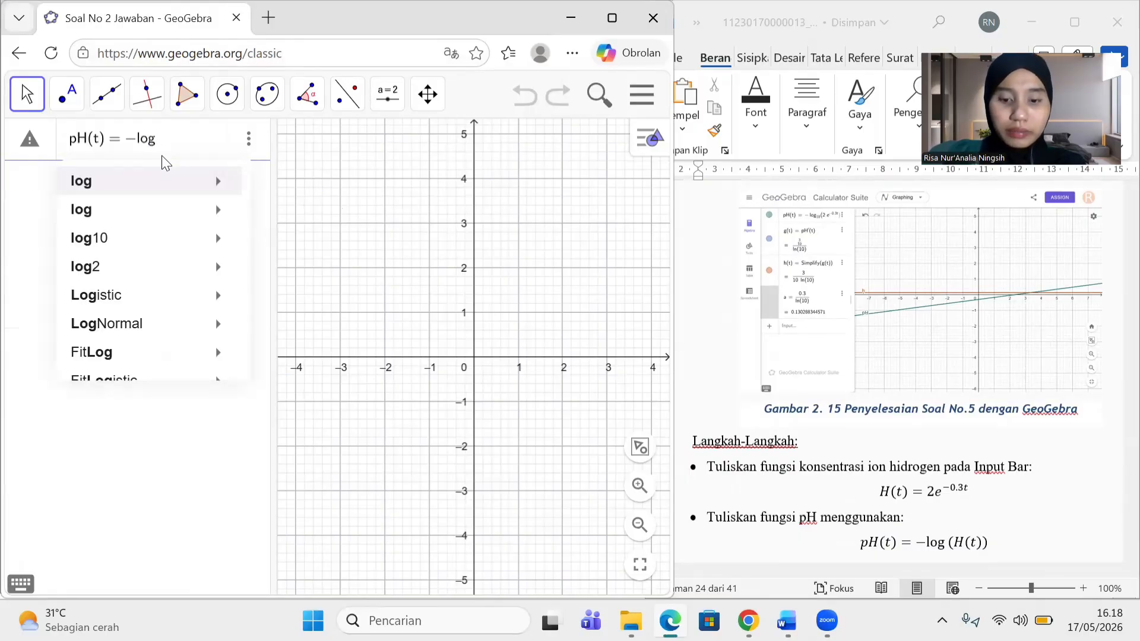
{"action": "type", "text": "("}
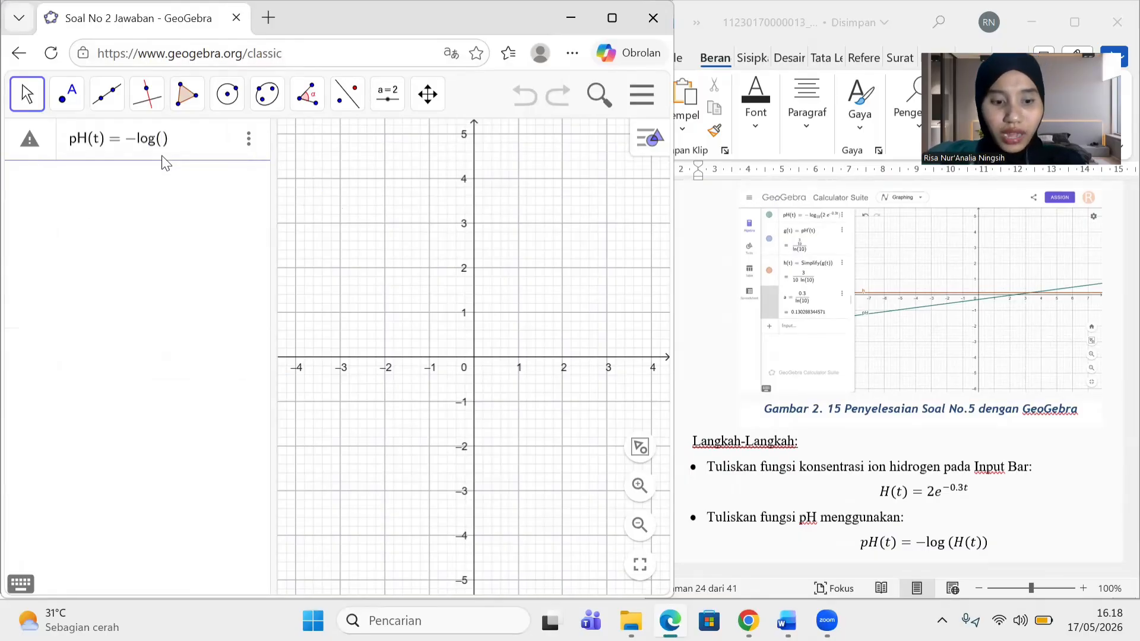
{"action": "type", "text": "2e^"}
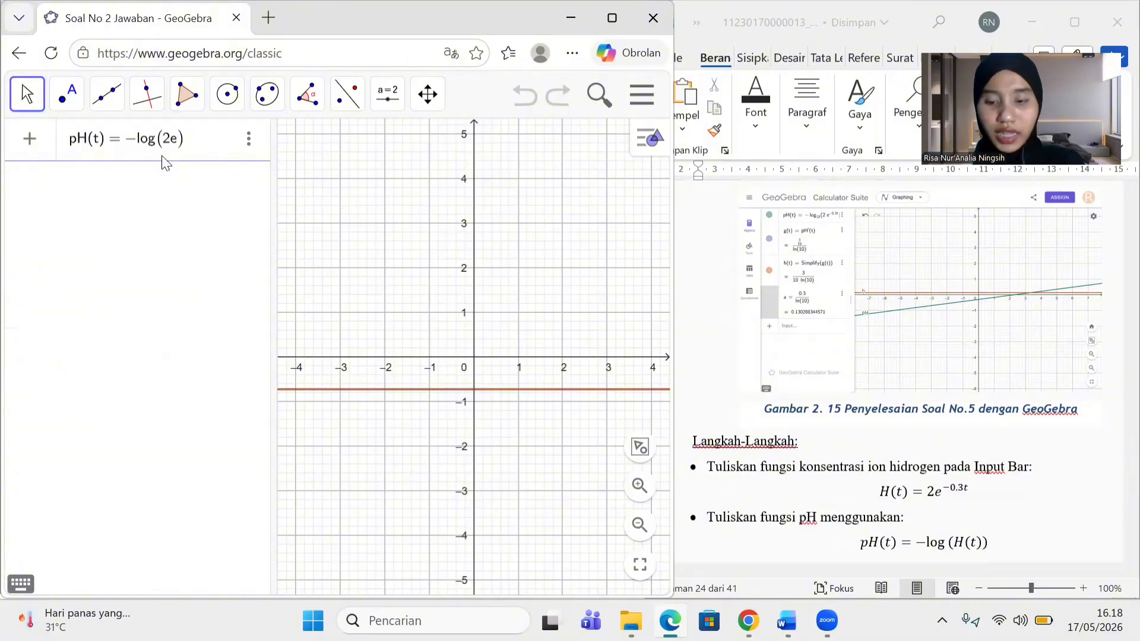
{"action": "type", "text": "-"}
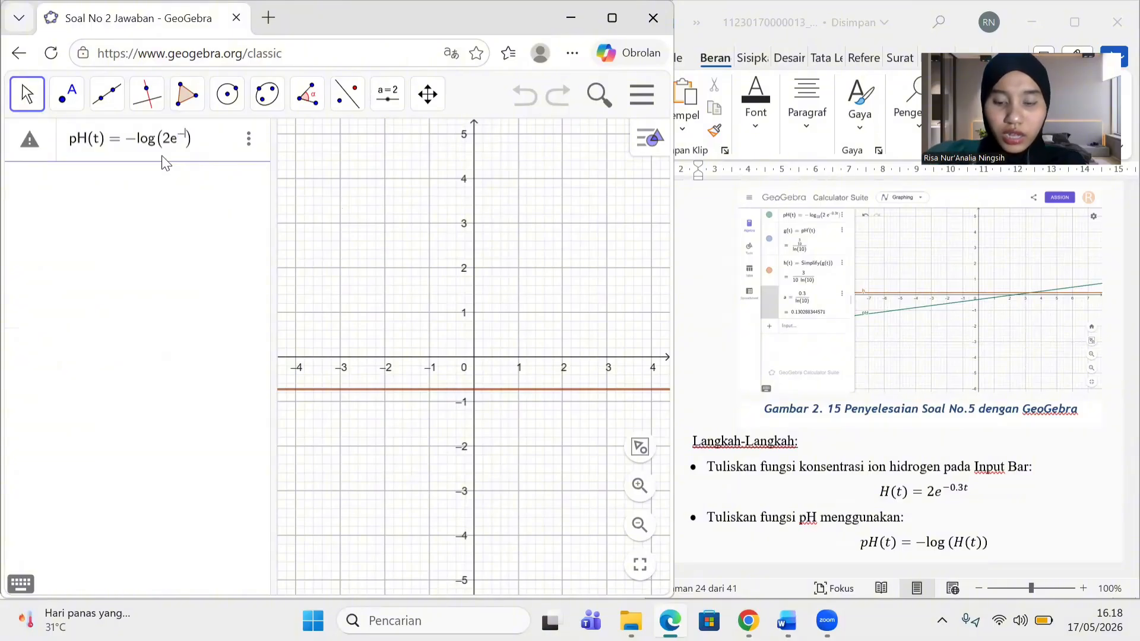
{"action": "type", "text": "0.3t"}
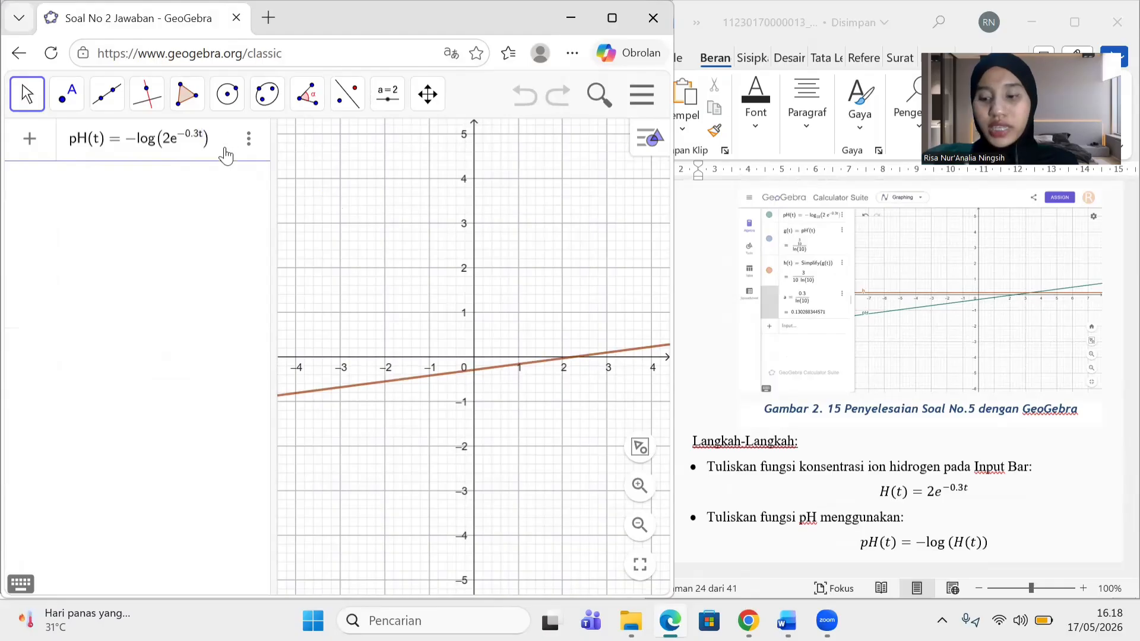
{"action": "key", "text": "Return"}
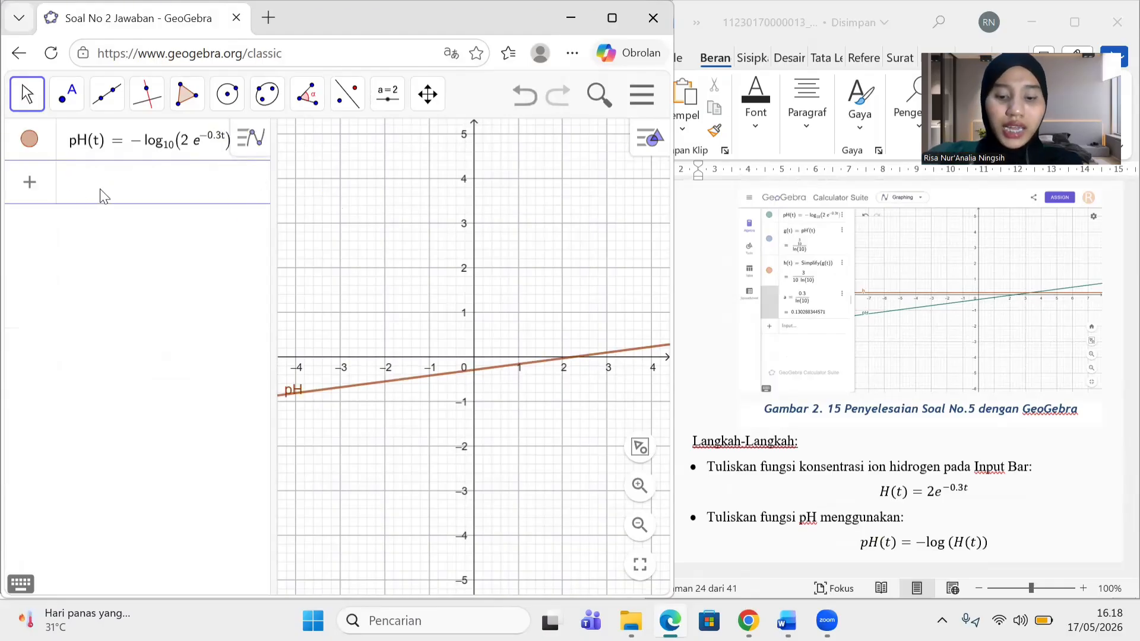
Define h(t) = pH'(t) and begin entering g(t) = simplify(h(t))
{"action": "type", "text": "h("}
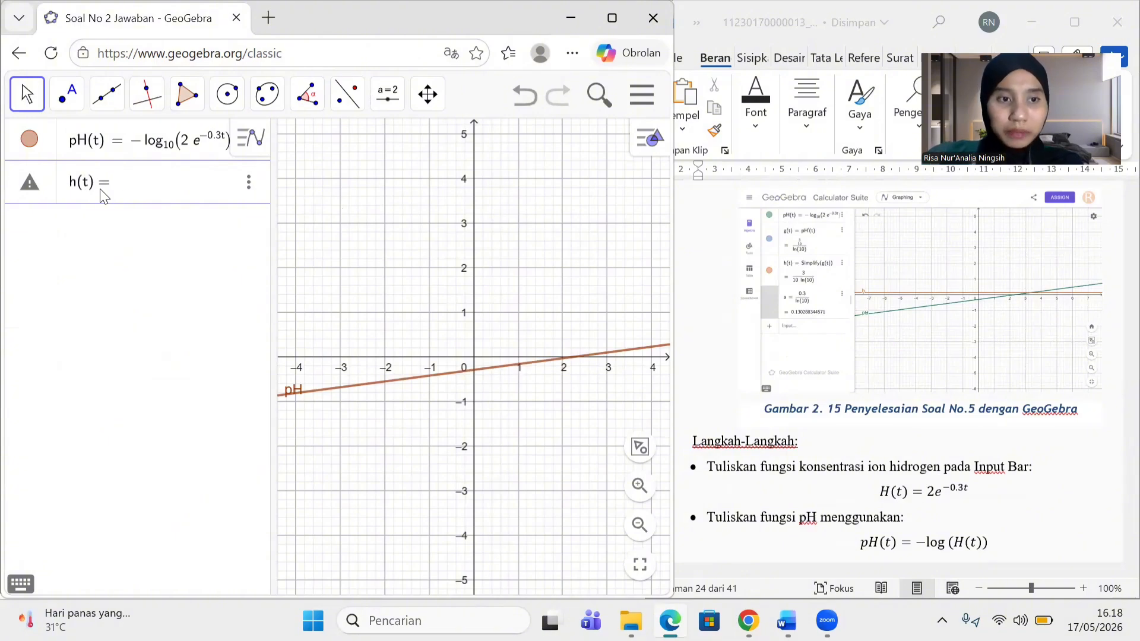
{"action": "type", "text": "t)=pH"}
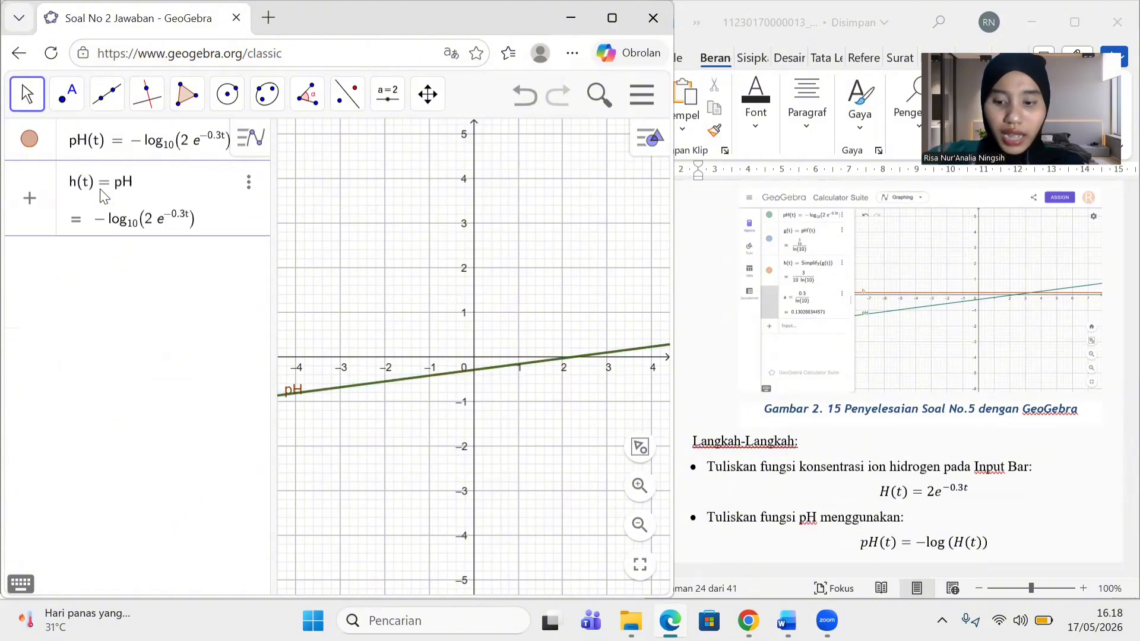
{"action": "type", "text": "'(t)"}
{"action": "key", "text": "Return"}
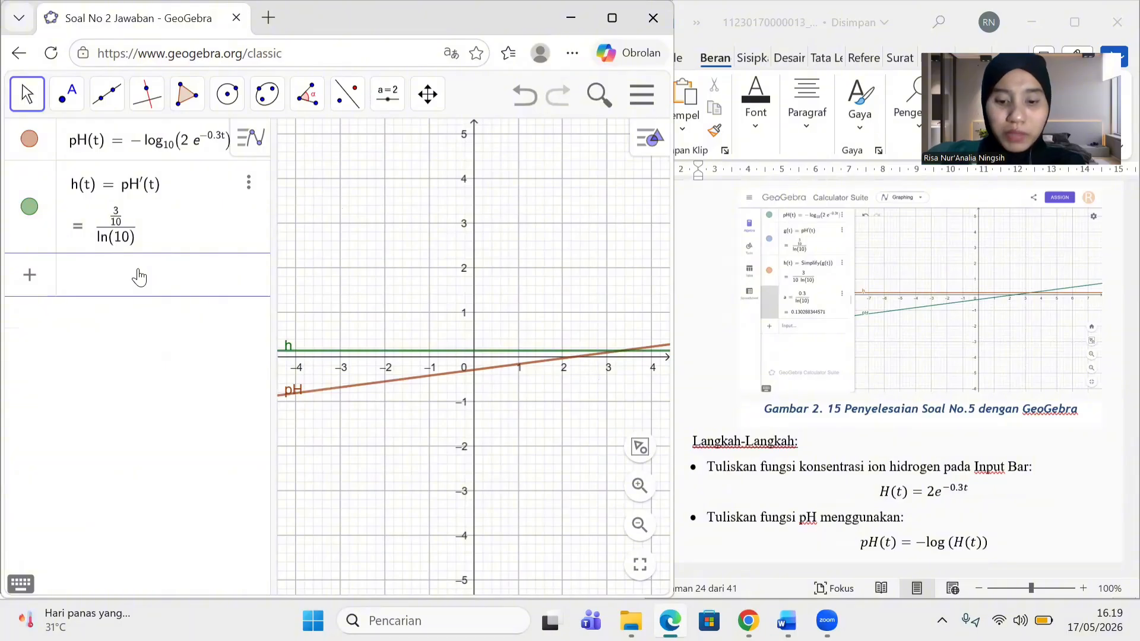
{"action": "type", "text": "g("}
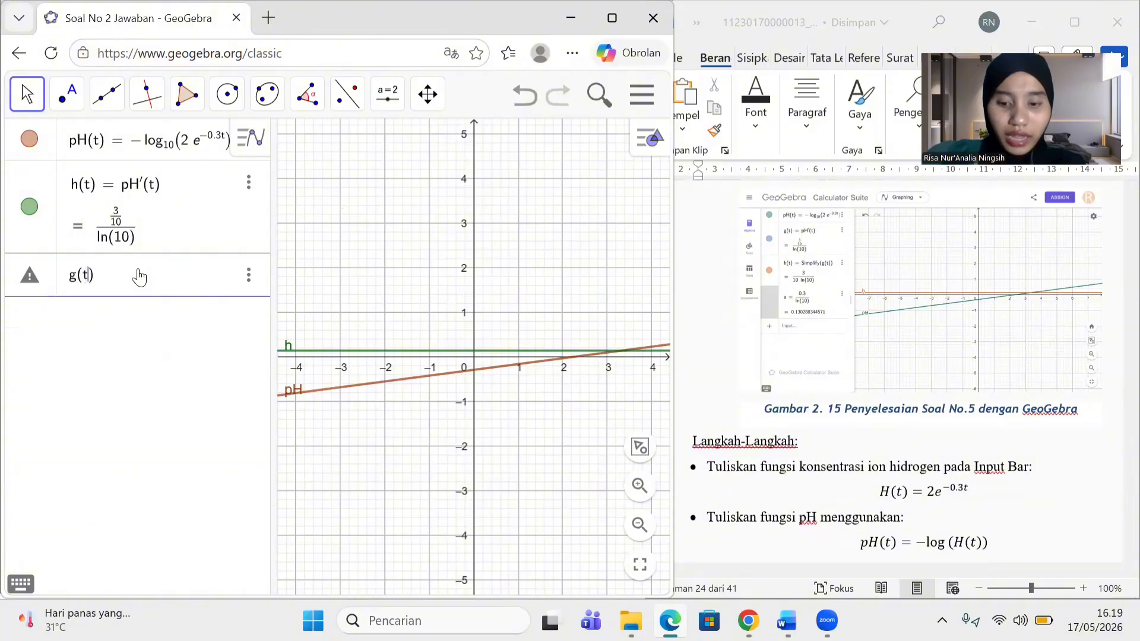
{"action": "type", "text": "t) = simp"}
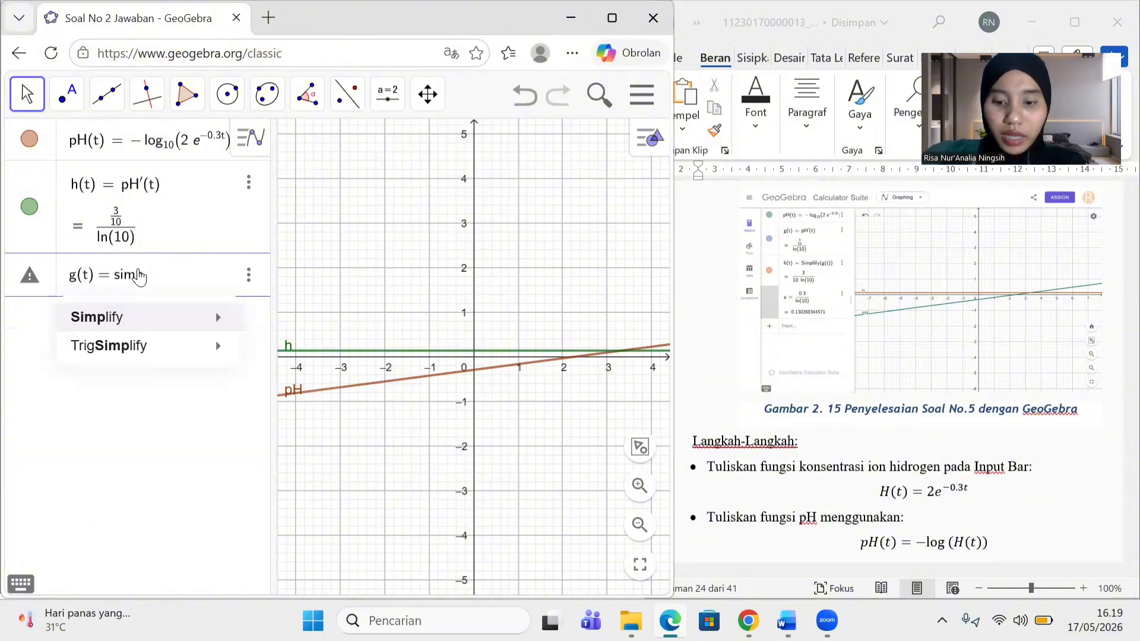
{"action": "type", "text": "lify("}
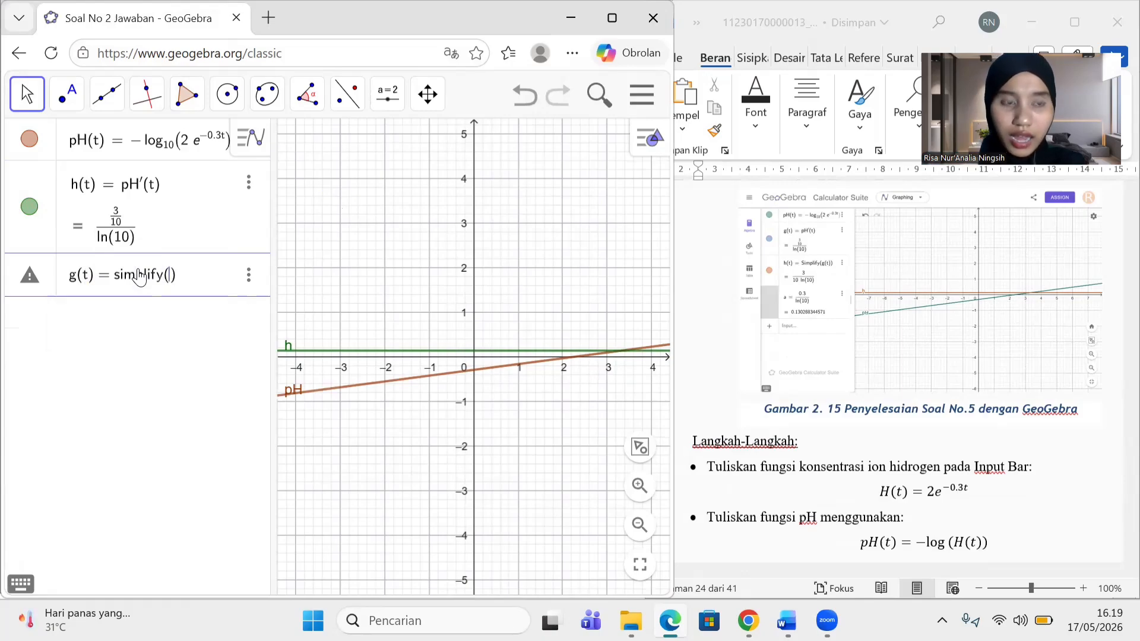
{"action": "type", "text": "h(t)"}
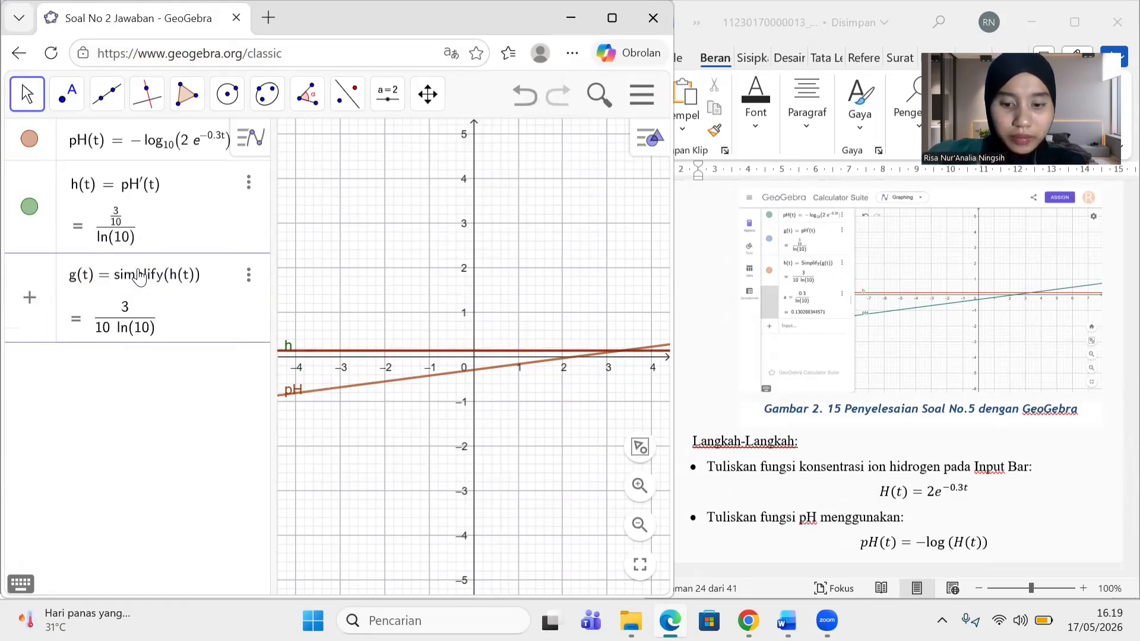
Confirm g(t) = simplify(h(t)) and define a = 0.3/ln10, which evaluates to 0.13
{"action": "key", "text": "Return"}
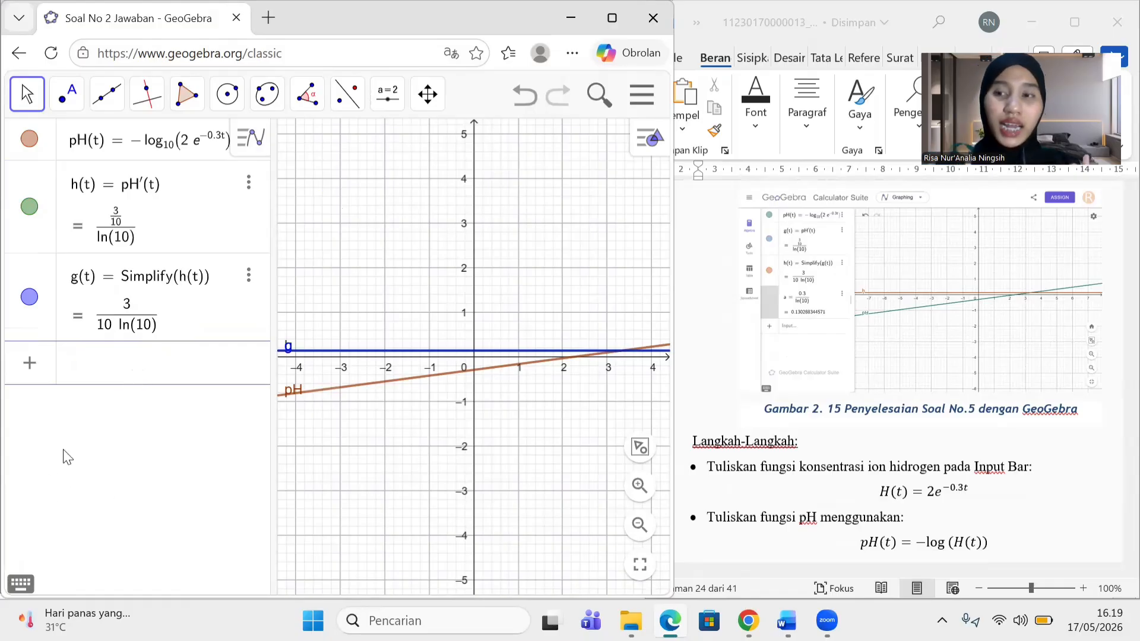
{"action": "type", "text": "a "}
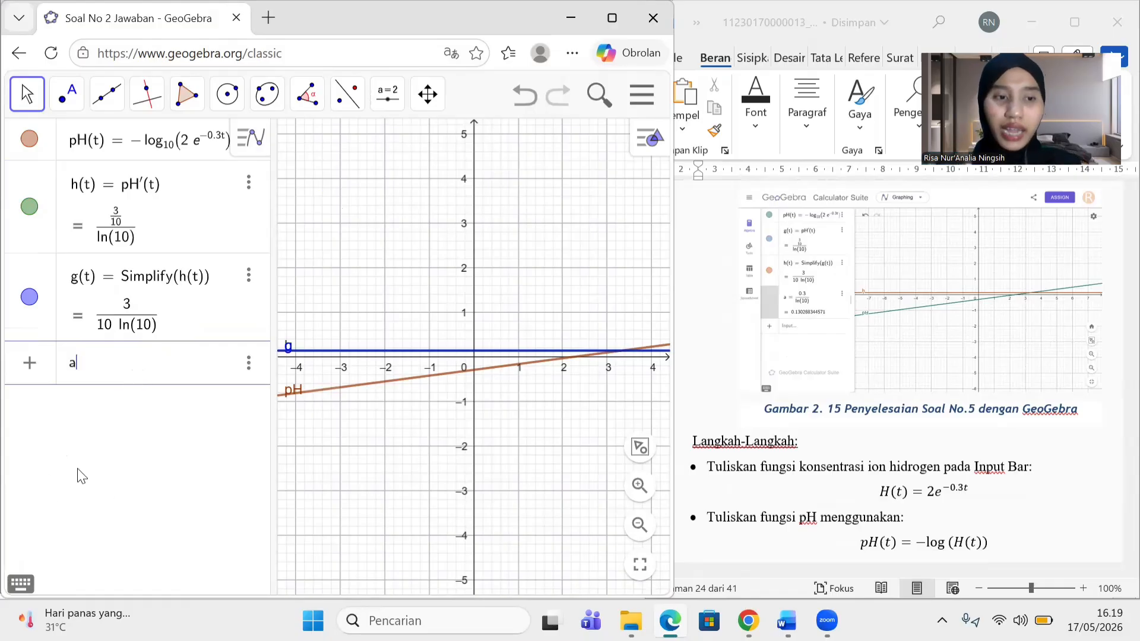
{"action": "type", "text": "= "}
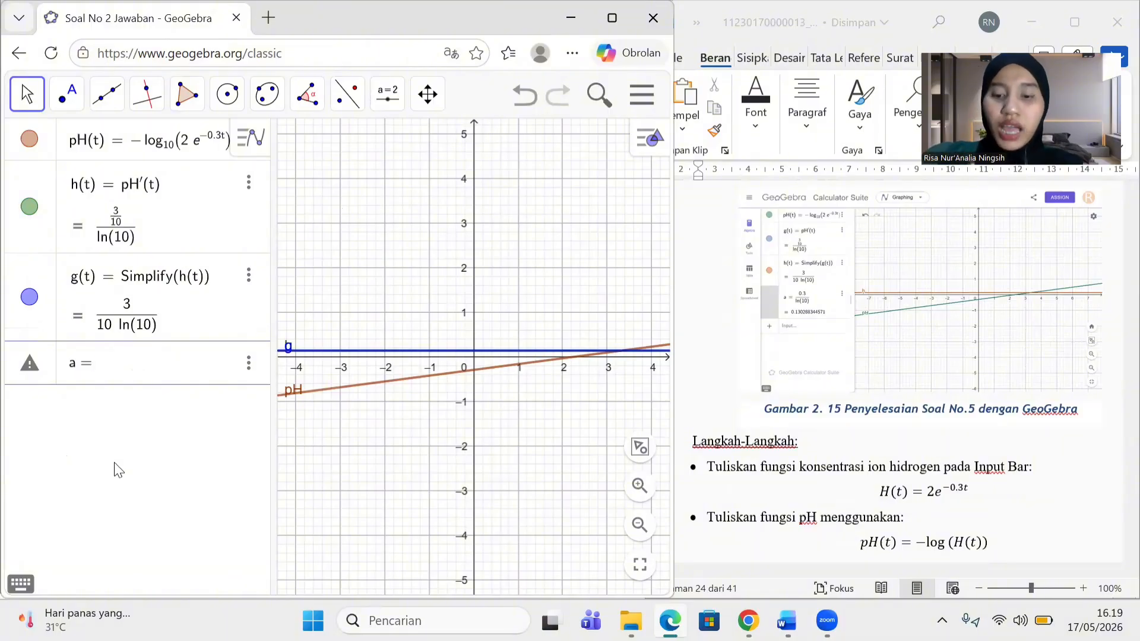
{"action": "type", "text": "0.3"}
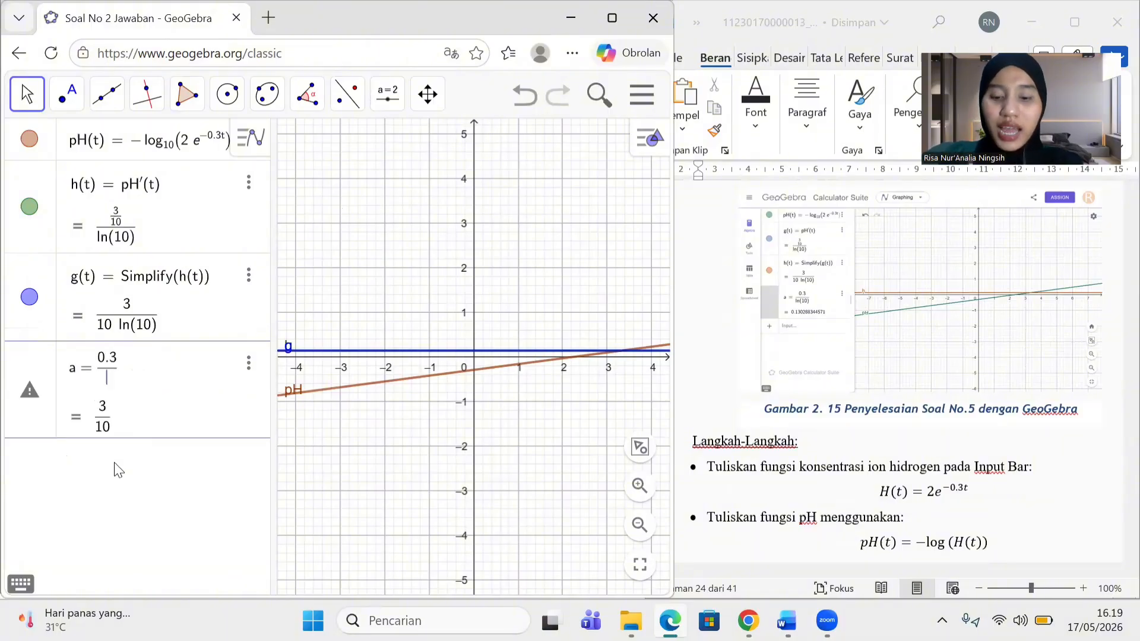
{"action": "type", "text": "/ln10"}
{"action": "key", "text": "Return"}
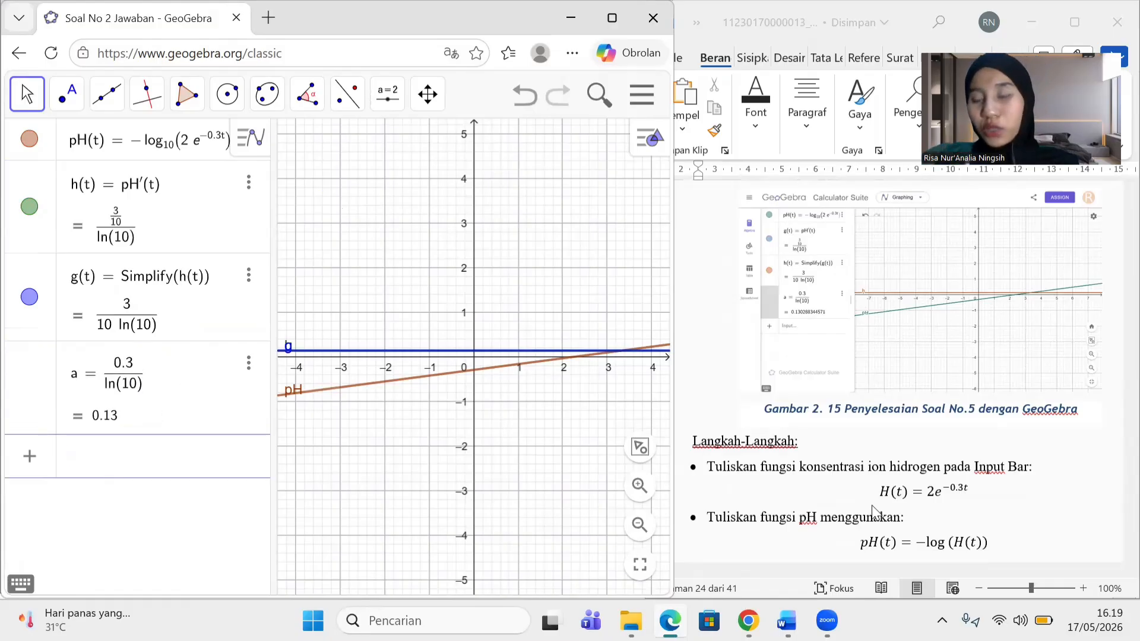
{"action": "scroll", "coordinate": [853, 498], "scroll_direction": "down", "scroll_amount": 3}
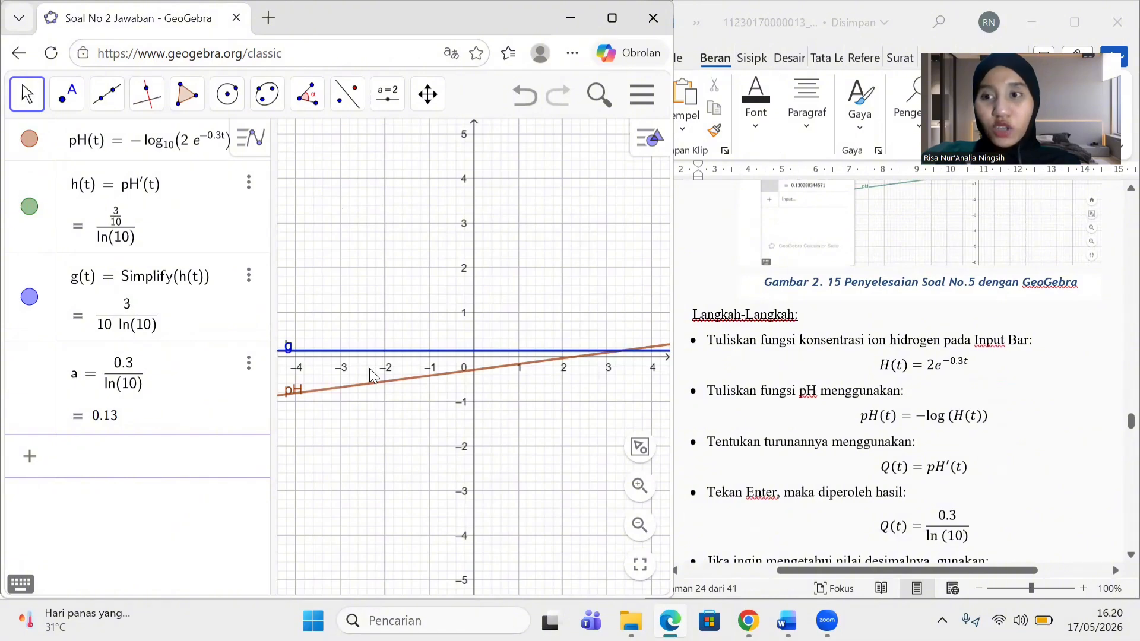
Save the worksheet online under the title 'Soal No 3'
{"action": "left_click", "coordinate": [641, 94]}
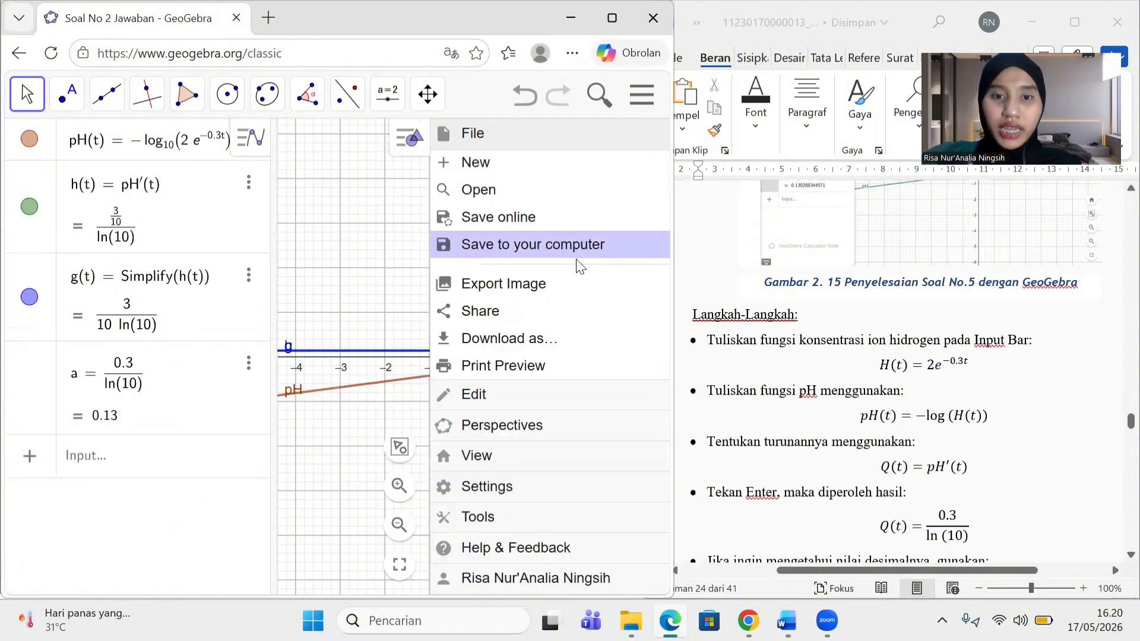
{"action": "left_click", "coordinate": [517, 220]}
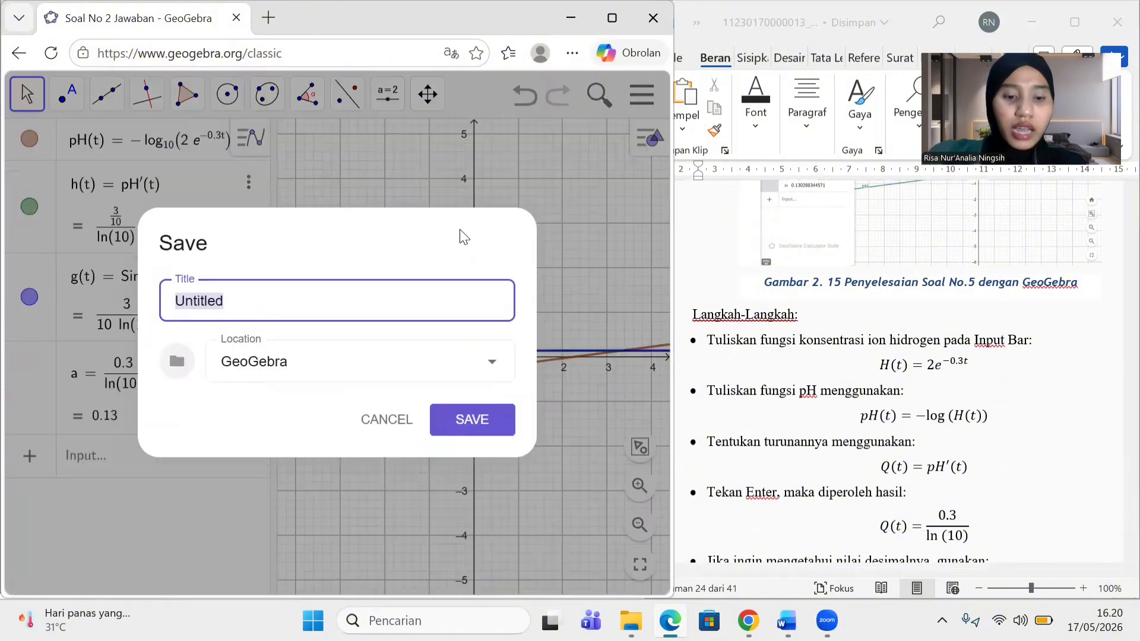
{"action": "type", "text": "Soal No 3"}
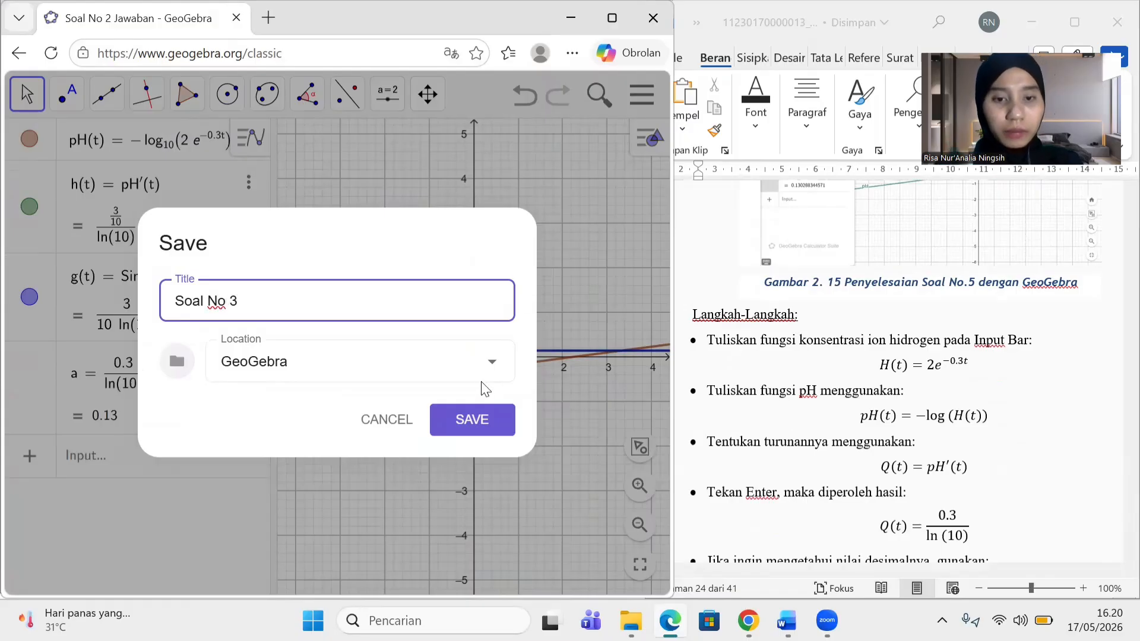
{"action": "left_click", "coordinate": [473, 419]}
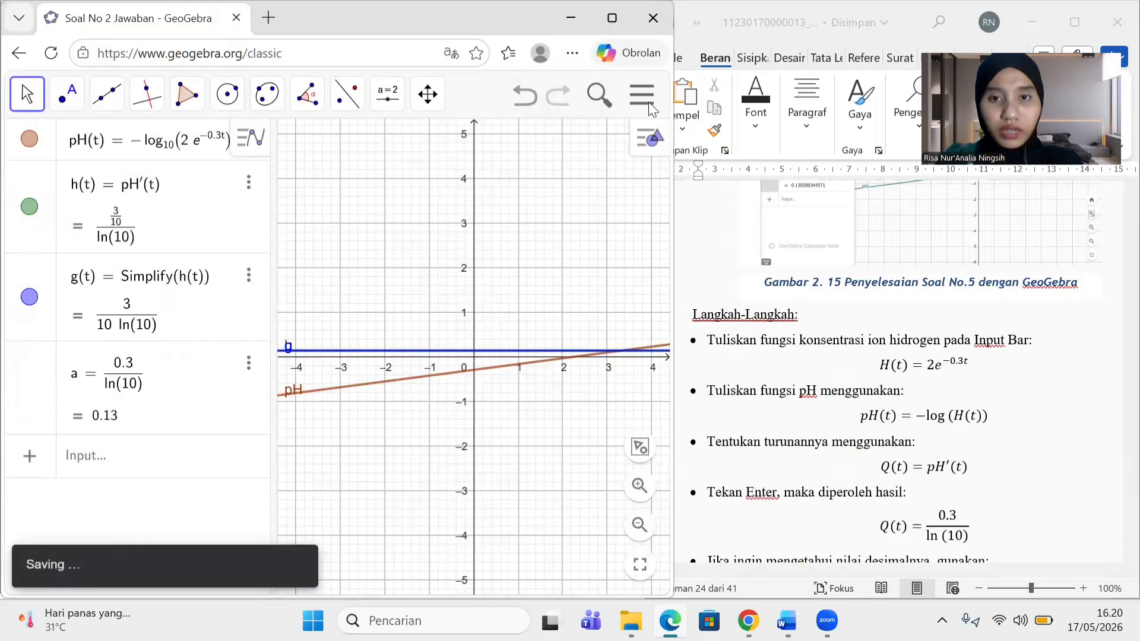
Download the worksheet to Unduhan, adding the student's name before the file name and 'Jawaban' after it
{"action": "left_click", "coordinate": [641, 94]}
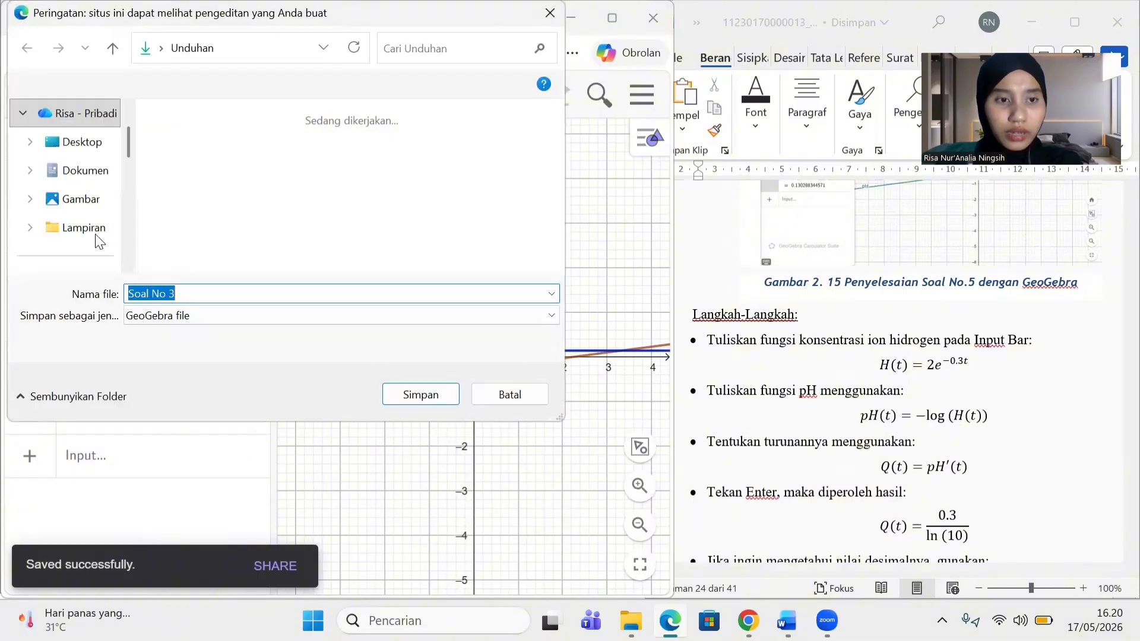
{"action": "scroll", "coordinate": [78, 219], "scroll_direction": "down", "scroll_amount": 1}
{"action": "left_click", "coordinate": [77, 227]}
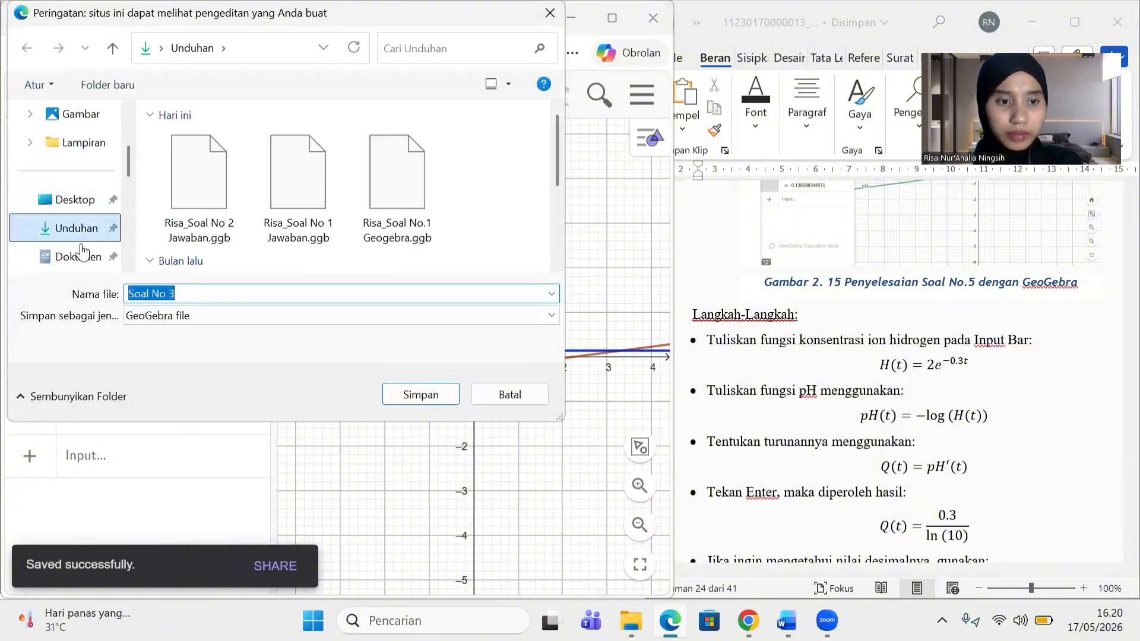
{"action": "left_click", "coordinate": [126, 293]}
{"action": "left_click", "coordinate": [127, 294]}
{"action": "type", "text": "Risa_"}
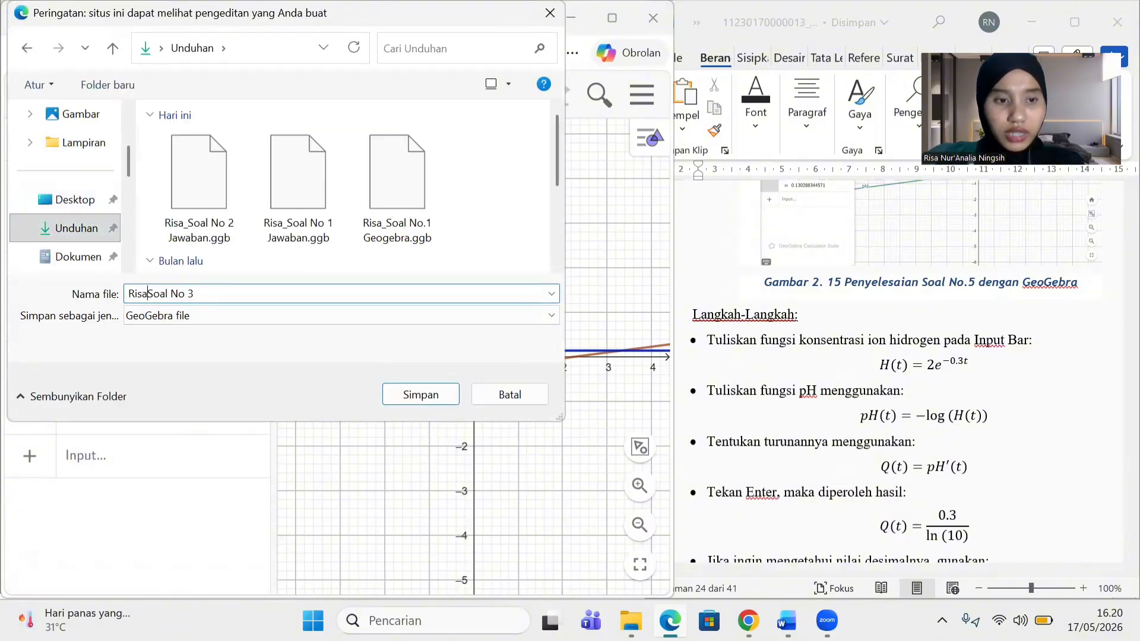
{"action": "left_click", "coordinate": [214, 289]}
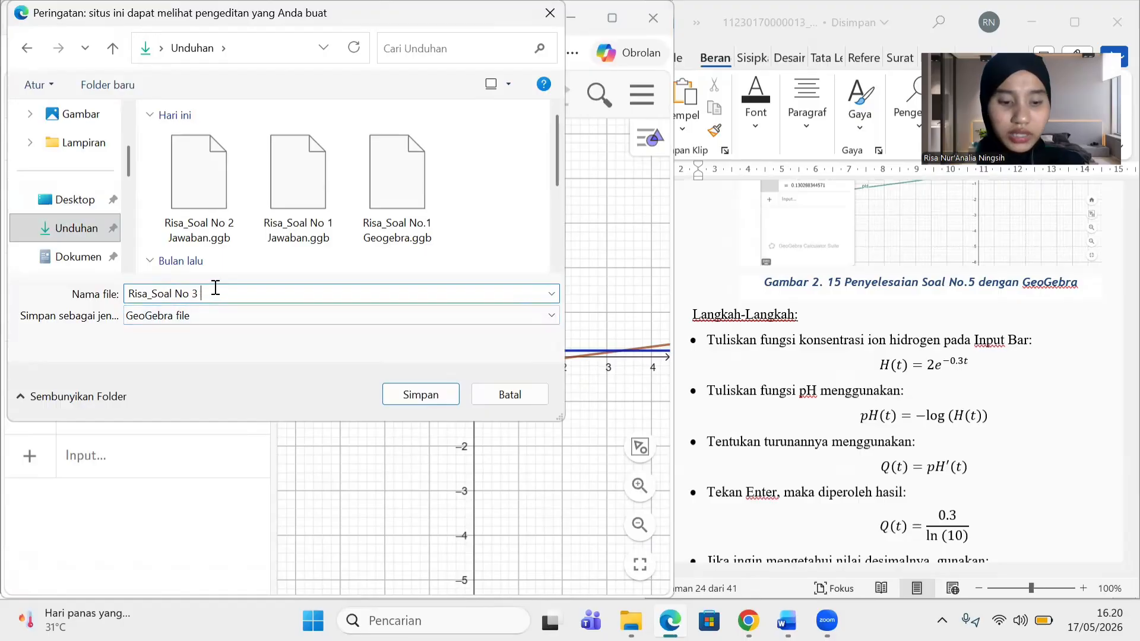
{"action": "type", "text": "Jawaban"}
{"action": "left_click", "coordinate": [394, 393]}
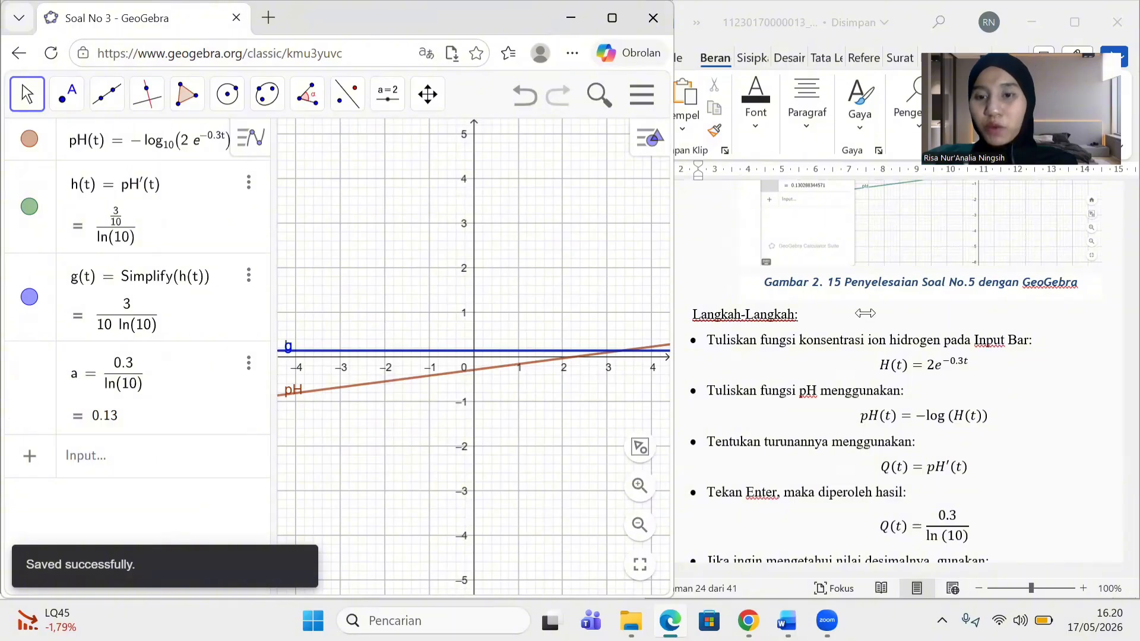
Go to desmos.com in a new tab and launch the graphing calculator (Buka Kalkulator Grafik)
{"action": "left_click", "coordinate": [255, 26]}
{"action": "type", "text": "des"}
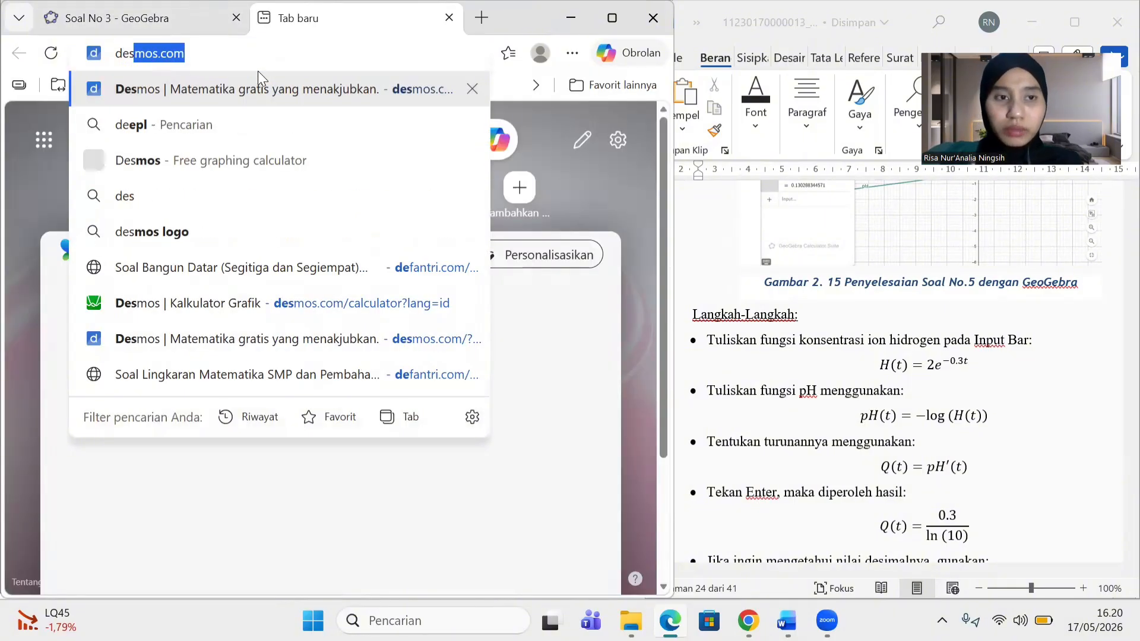
{"action": "type", "text": "mo"}
{"action": "key", "text": "Return"}
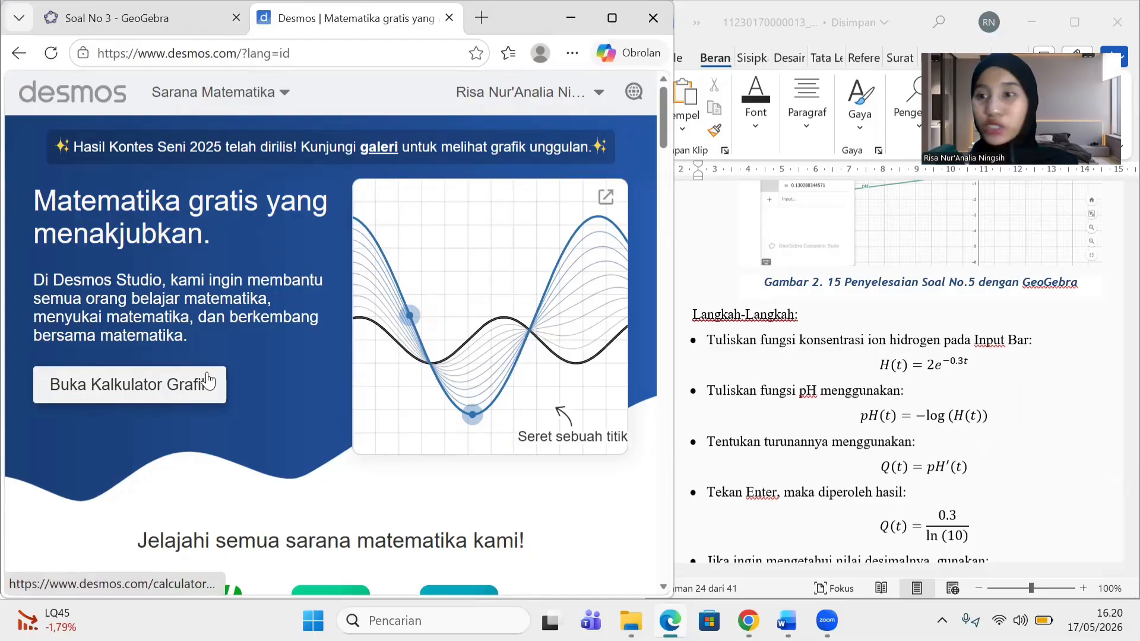
{"action": "left_click", "coordinate": [176, 385]}
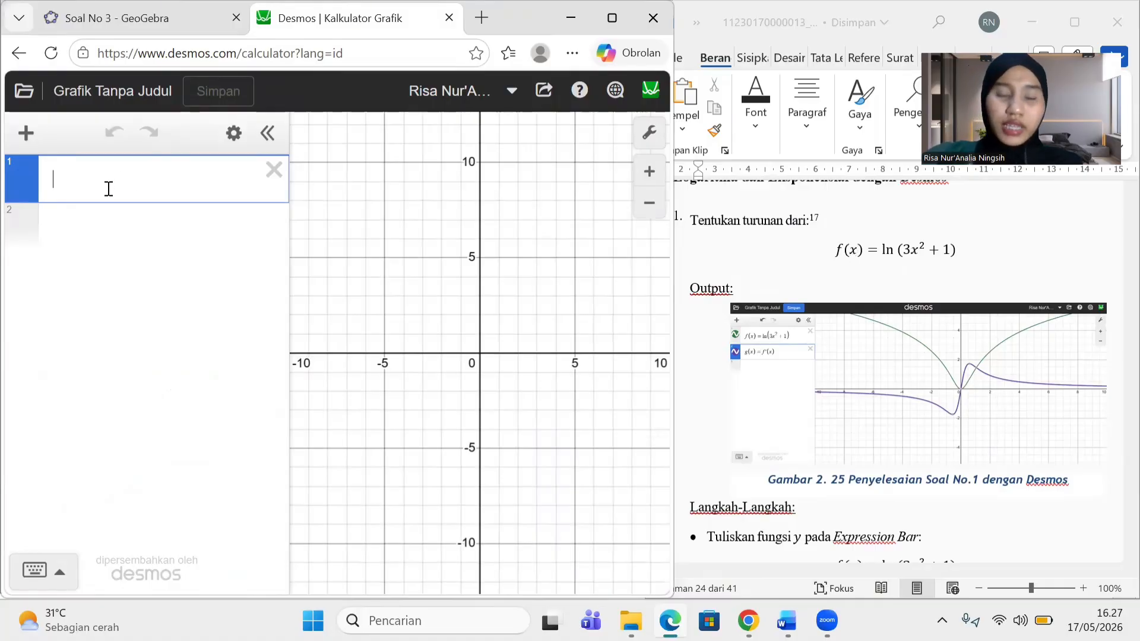
Upload the problem screenshot as an image and move it to the lower left of the graph
{"action": "left_click", "coordinate": [26, 133]}
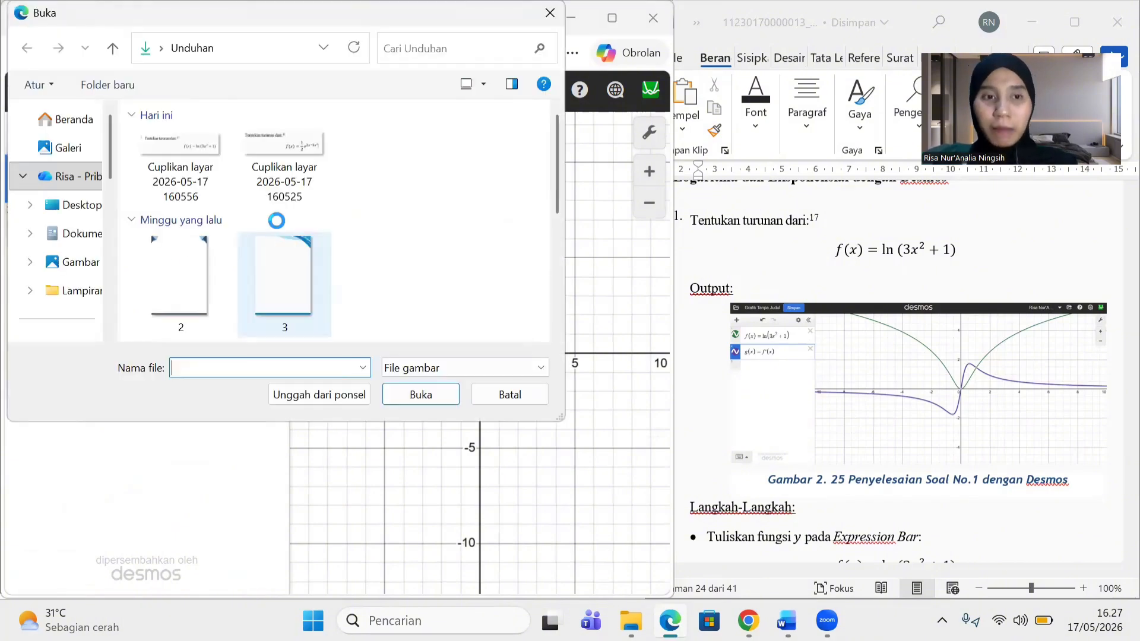
{"action": "left_click", "coordinate": [415, 394]}
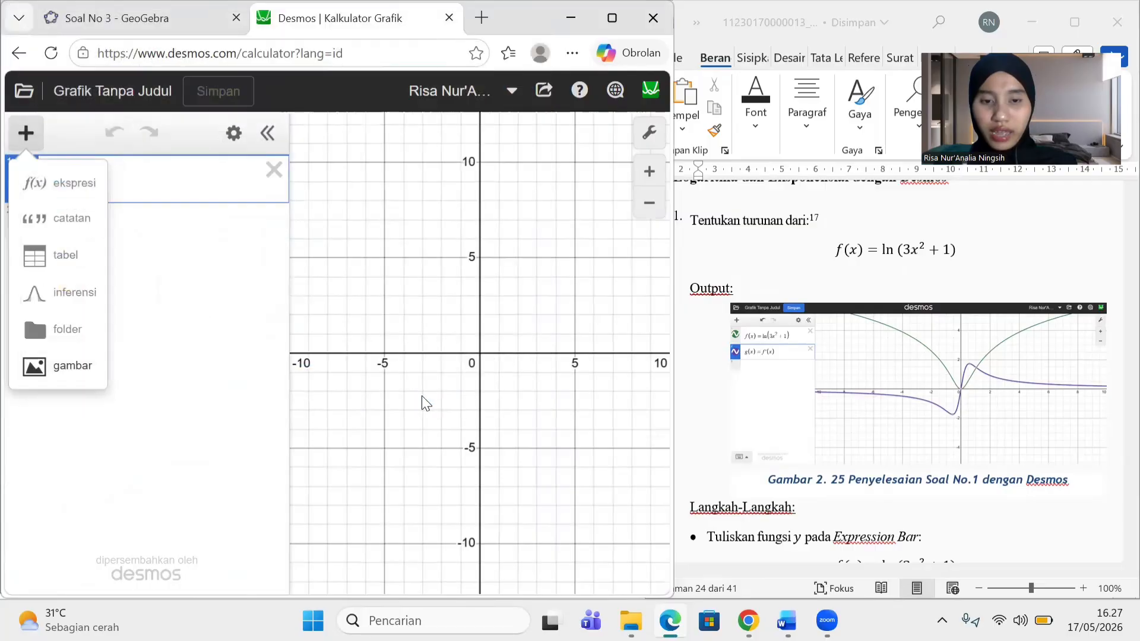
{"action": "left_click", "coordinate": [526, 355]}
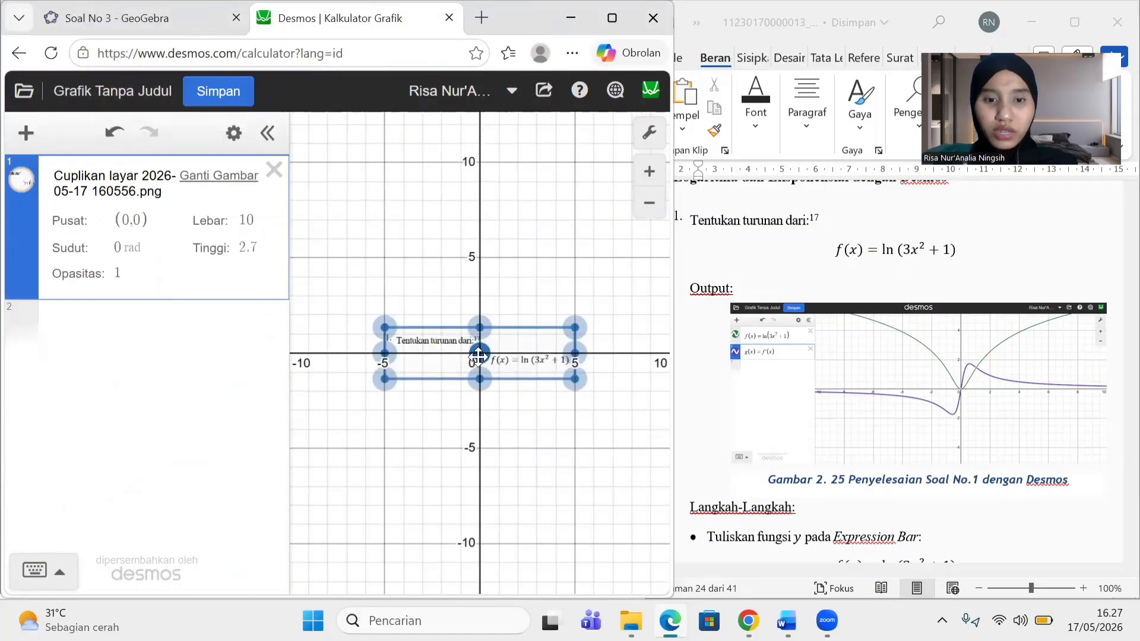
{"action": "left_click_drag", "start_coordinate": [479, 358], "coordinate": [412, 524]}
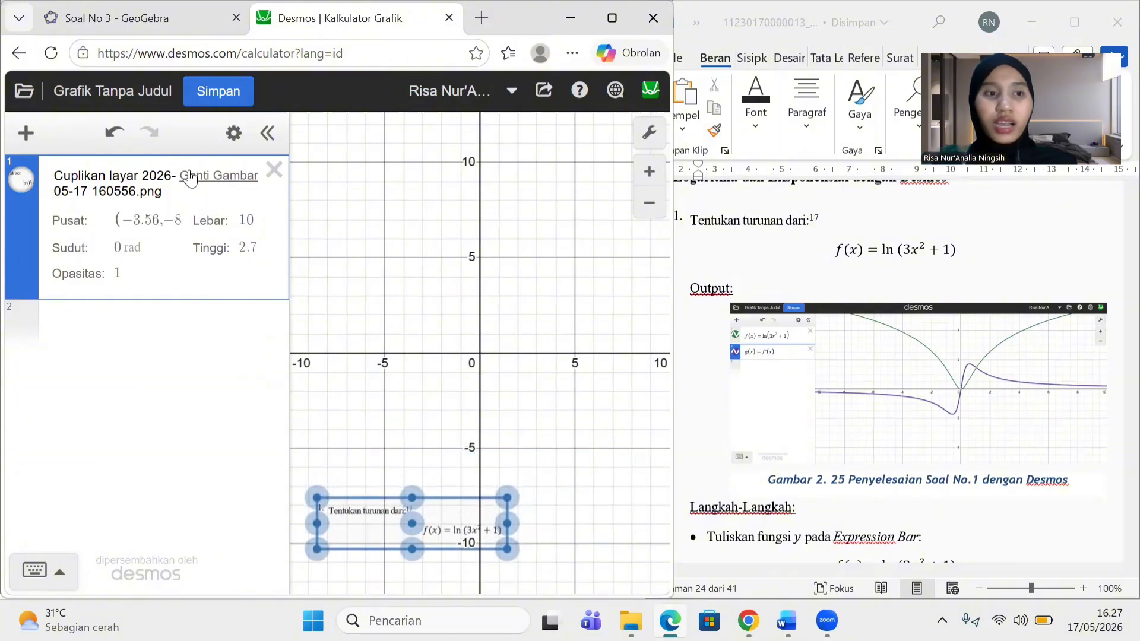
Enter f(x) = ln(3x^2+1) and g(x) = f'(x) as new expressions
{"action": "left_click", "coordinate": [184, 332]}
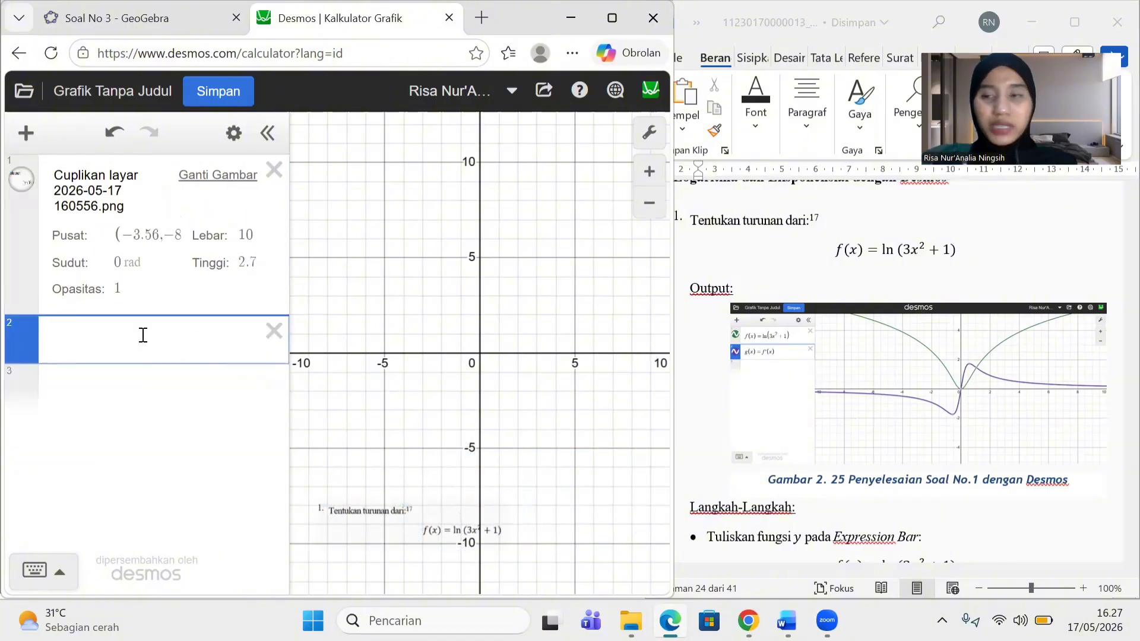
{"action": "type", "text": "f(x)"}
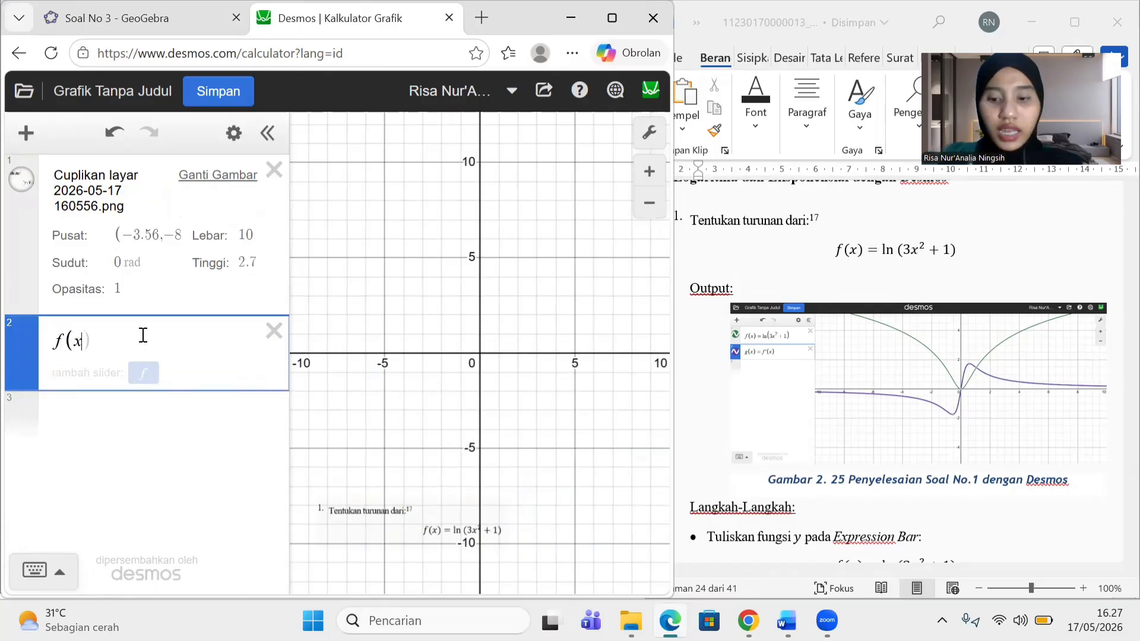
{"action": "type", "text": "=ln(3x"}
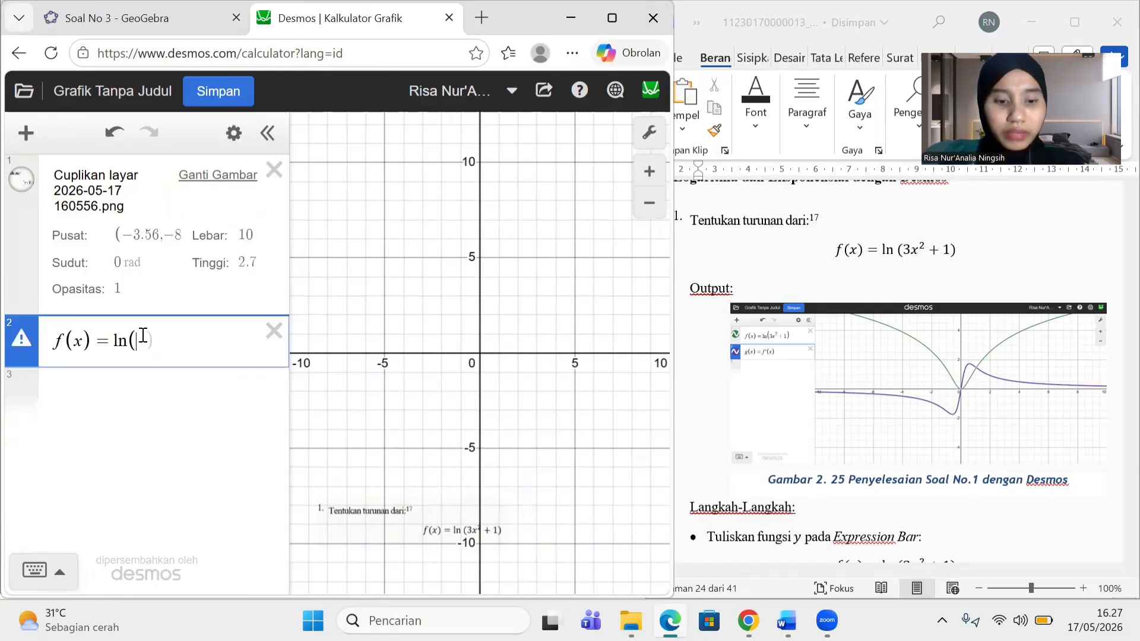
{"action": "type", "text": "^2"}
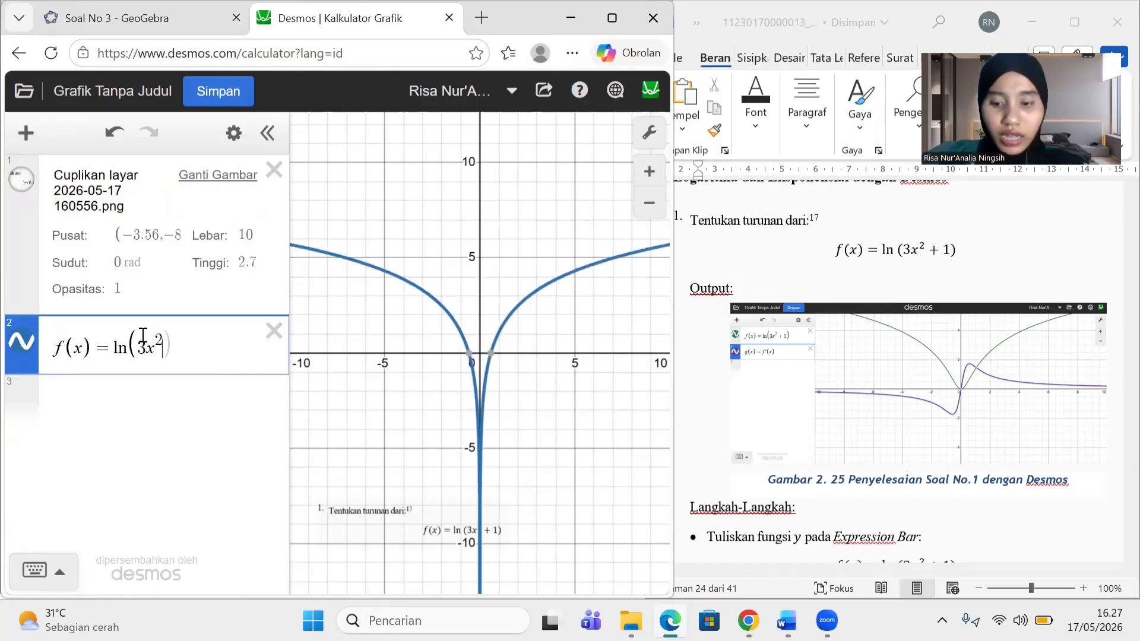
{"action": "type", "text": "+1"}
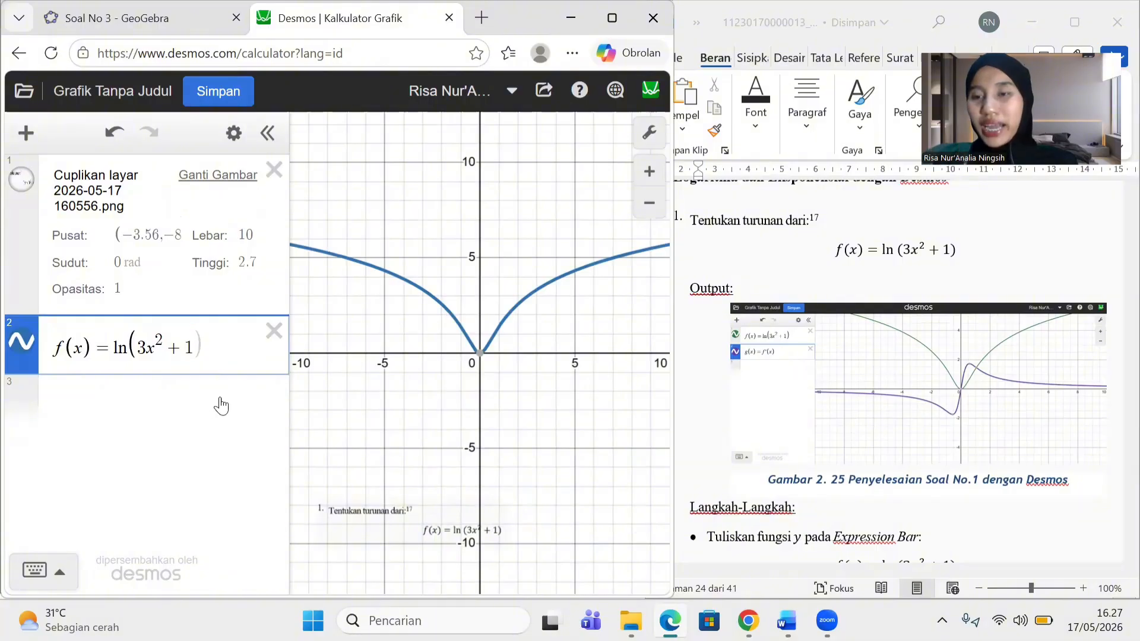
{"action": "left_click", "coordinate": [231, 399]}
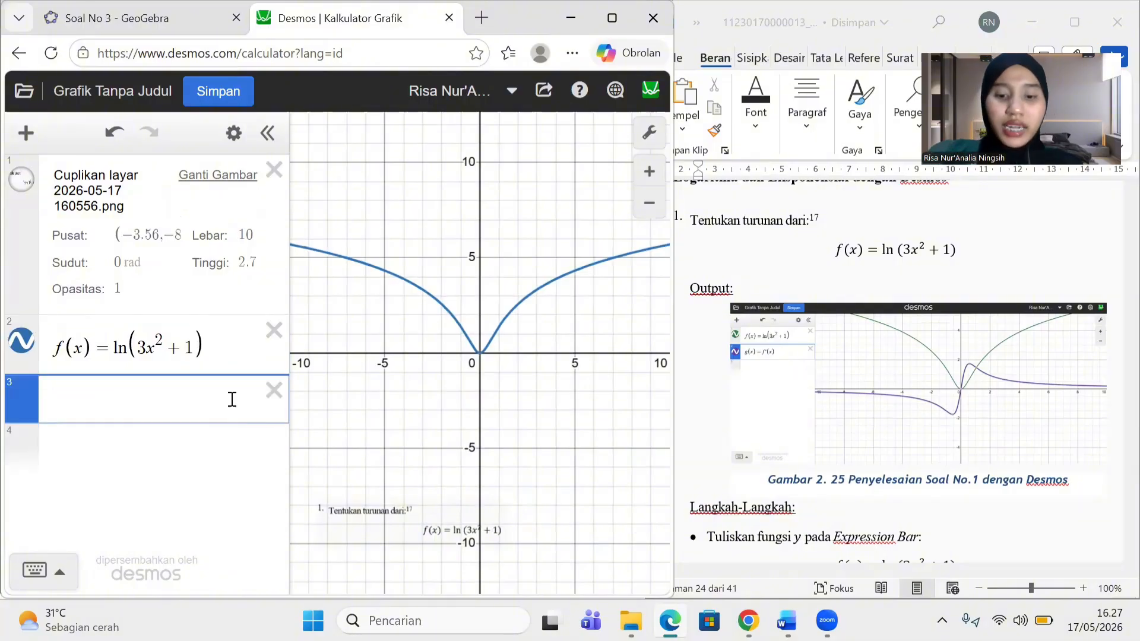
{"action": "type", "text": "g(x)="}
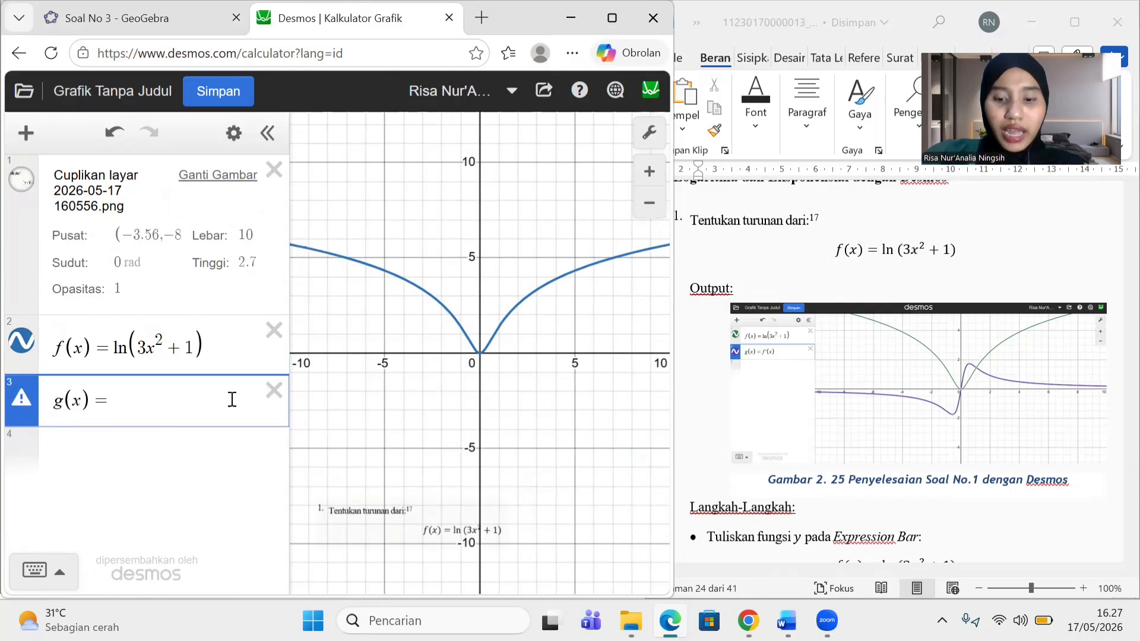
{"action": "type", "text": "f'(x"}
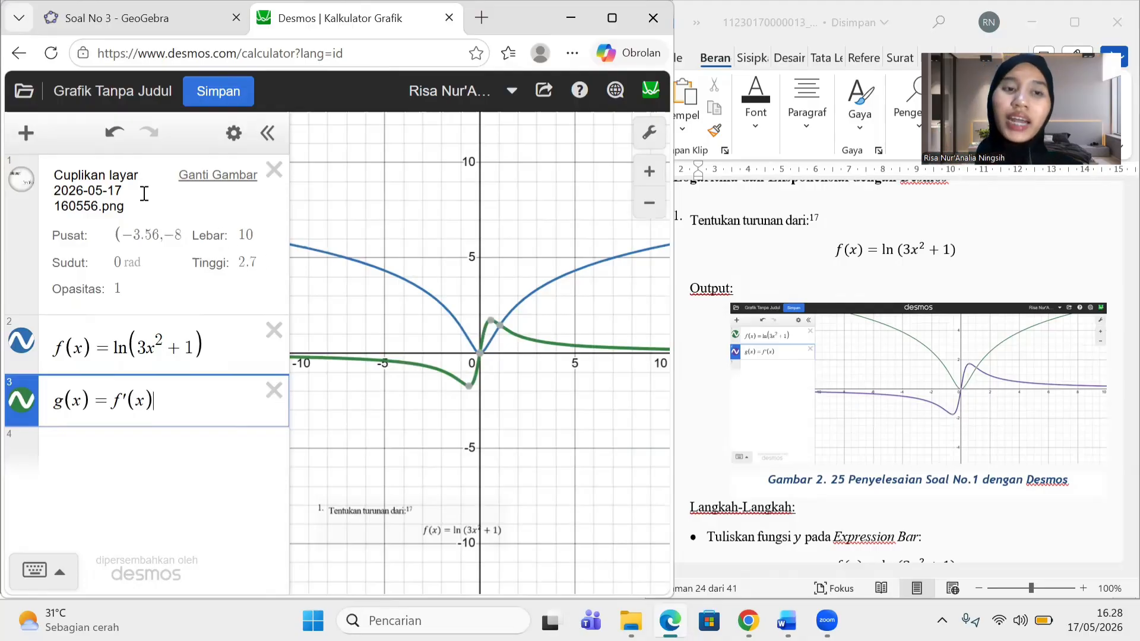
Save the graph with the student's name followed by 'Soal No 1 Desmos'
{"action": "left_click", "coordinate": [223, 97]}
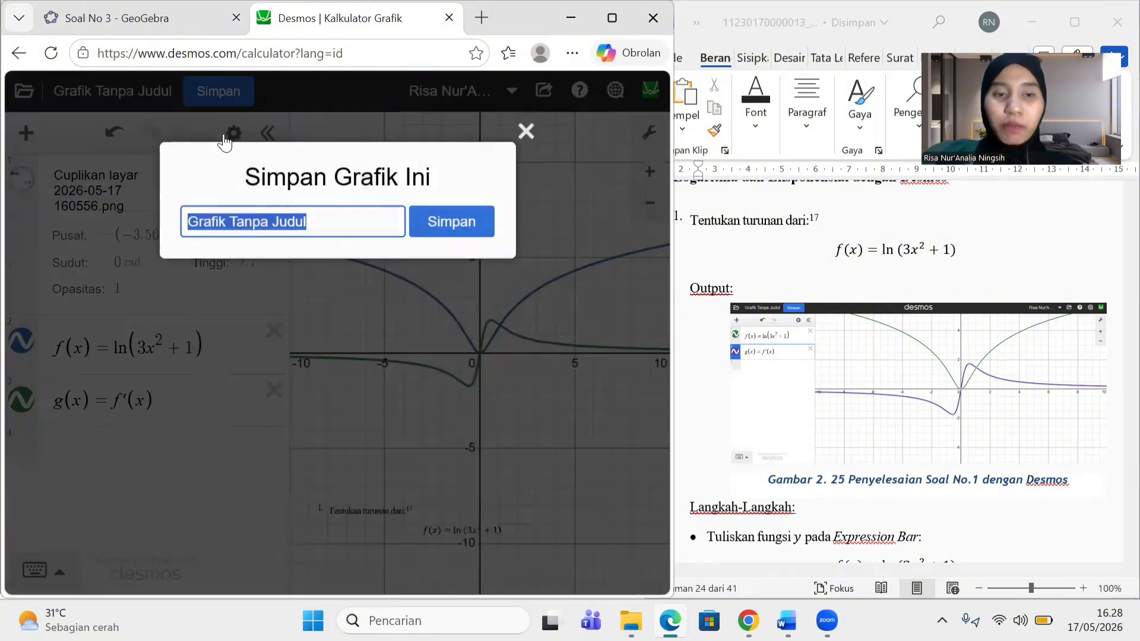
{"action": "type", "text": "Risa"}
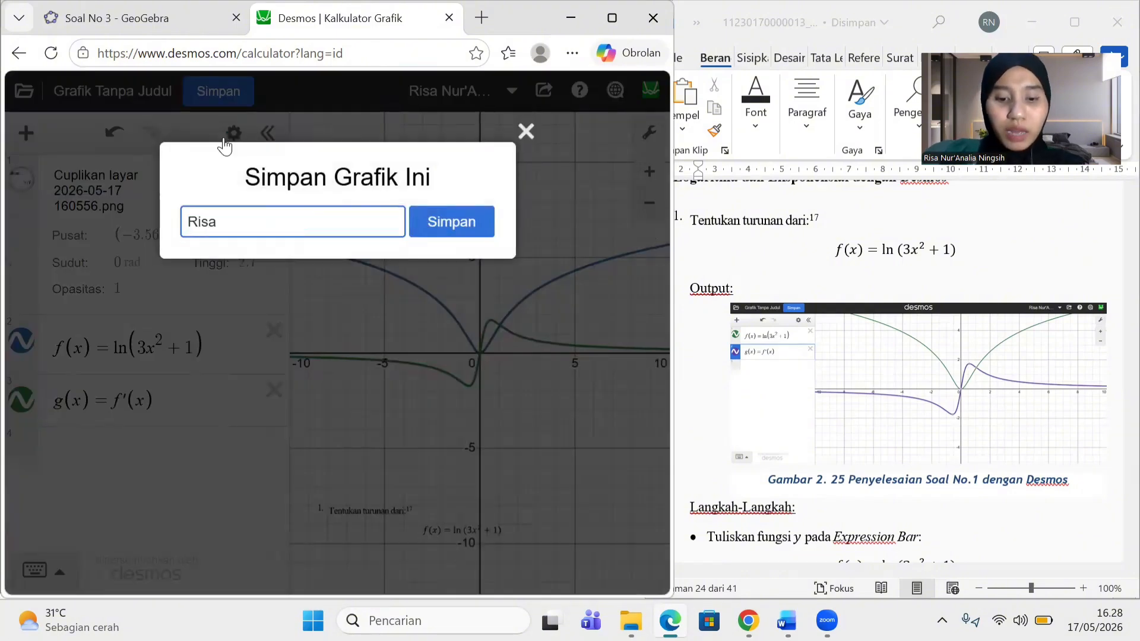
{"action": "type", "text": "_Soal No "}
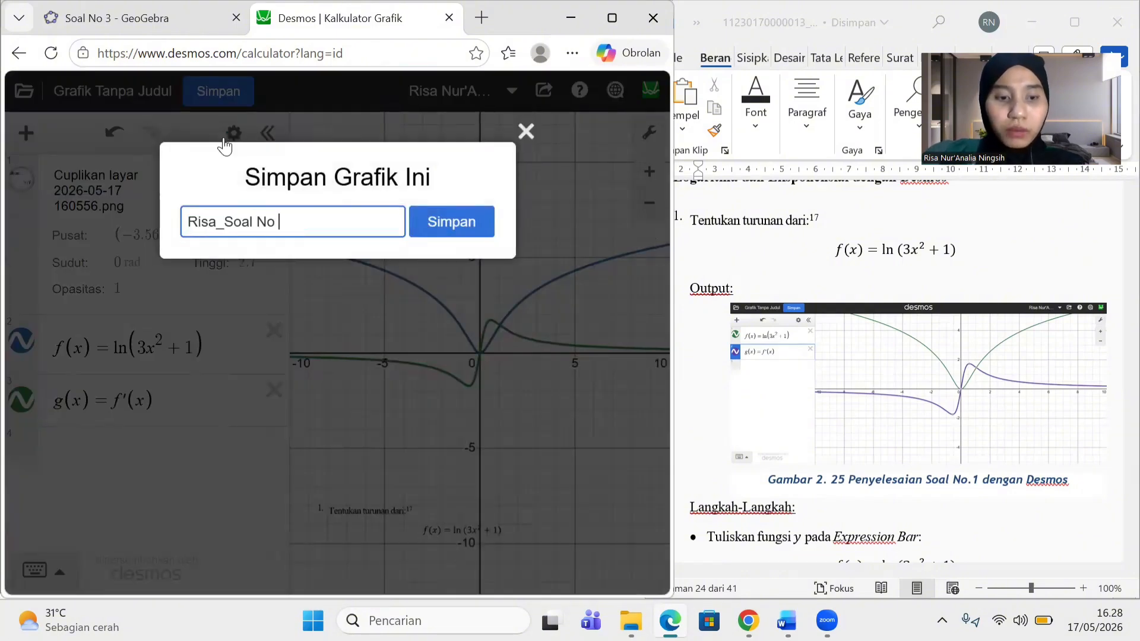
{"action": "type", "text": "1 Desmos"}
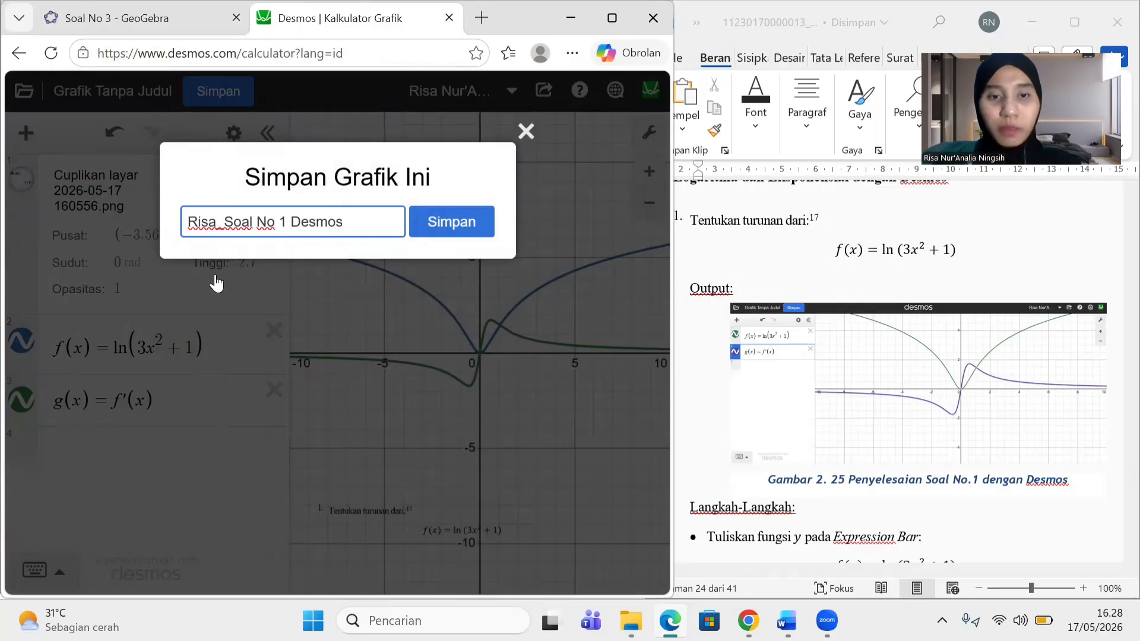
{"action": "left_click", "coordinate": [433, 237]}
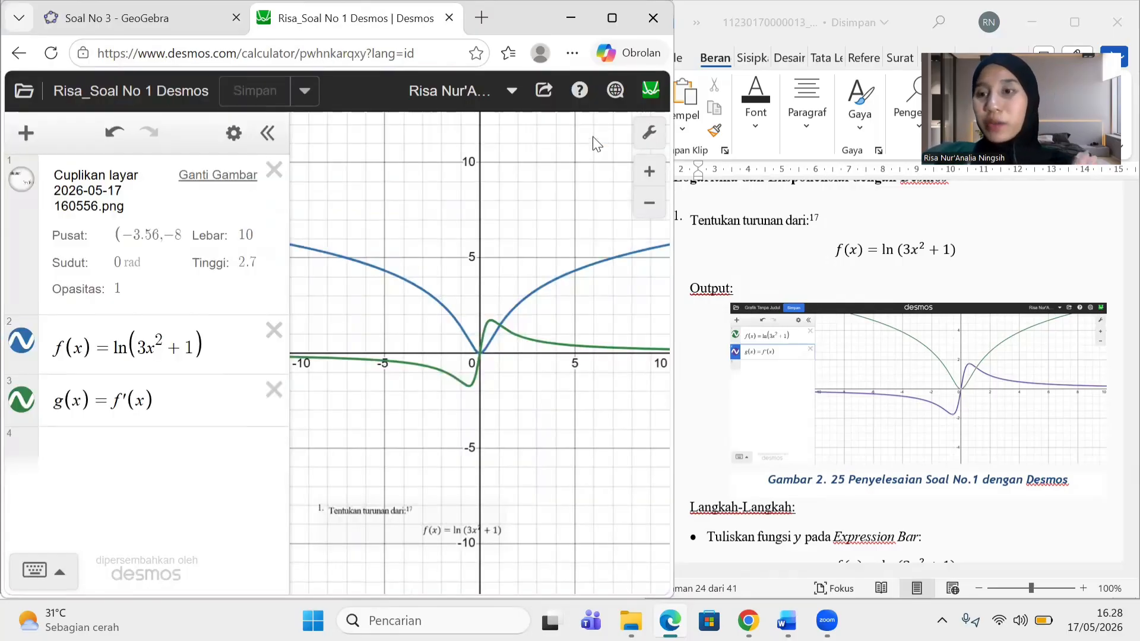
Create a snapshot share link, copy it, and close the sharing panel
{"action": "left_click", "coordinate": [544, 92]}
{"action": "left_click", "coordinate": [535, 187]}
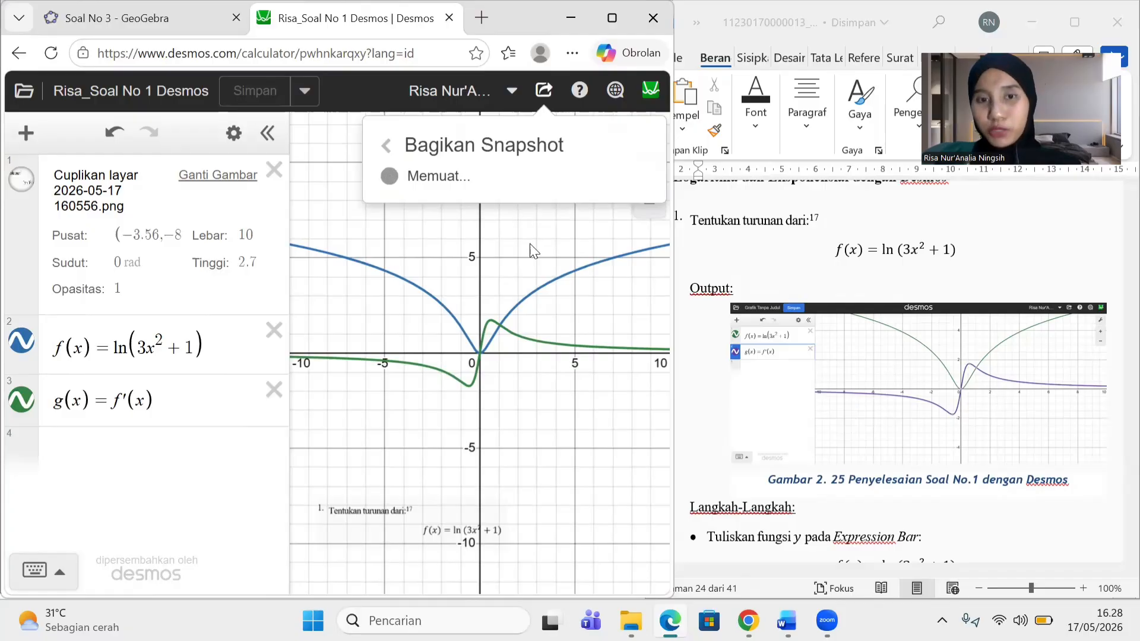
{"action": "left_click", "coordinate": [621, 183]}
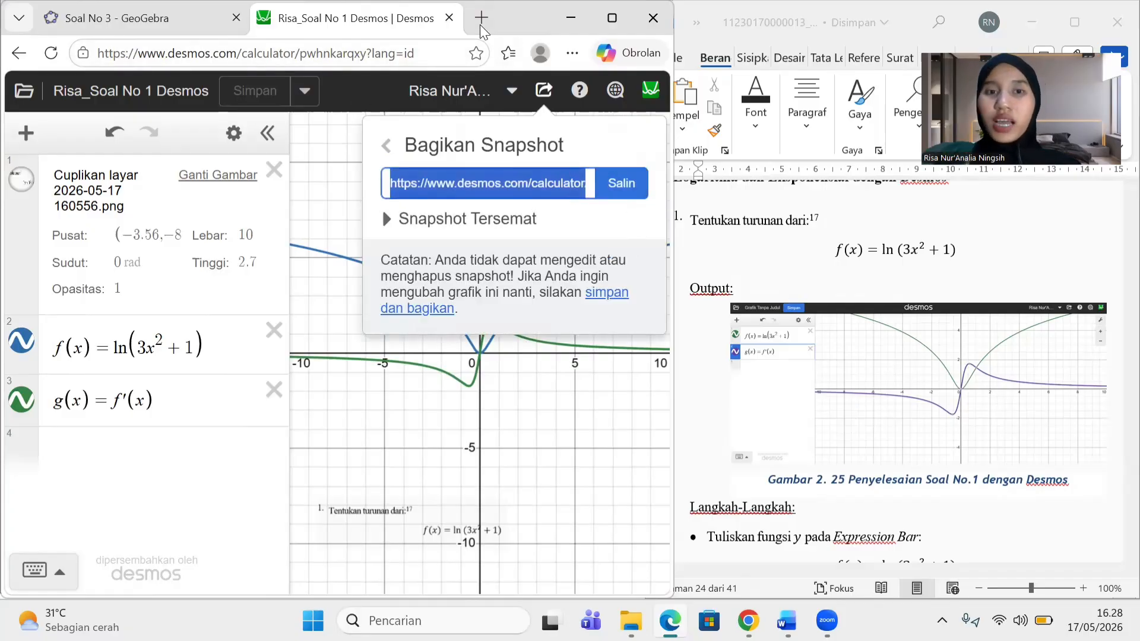
{"action": "left_click", "coordinate": [121, 507]}
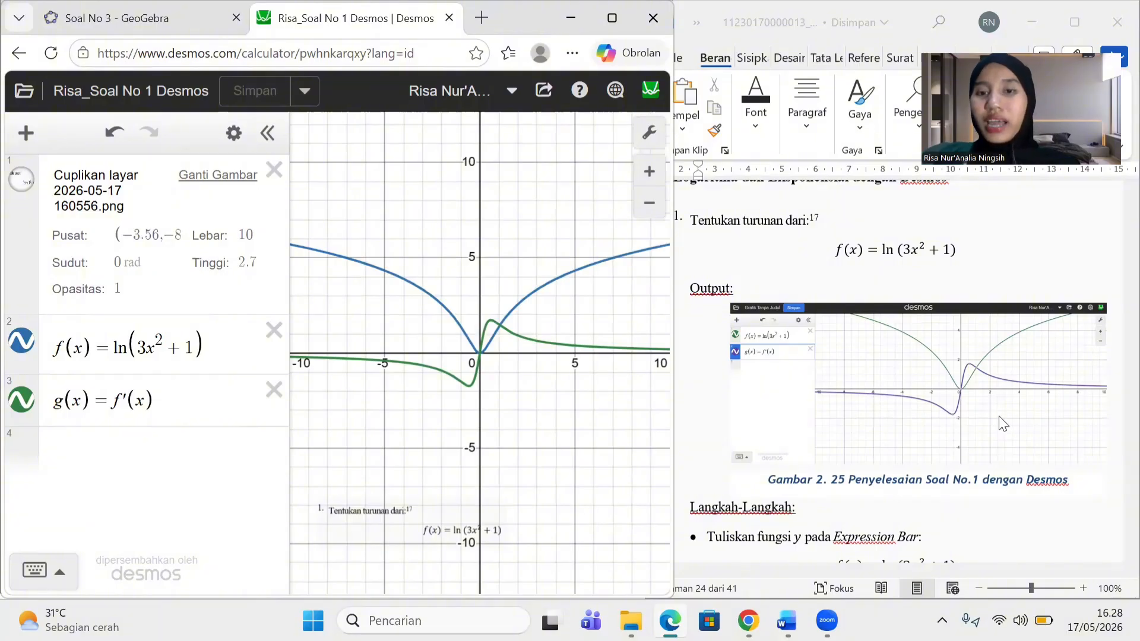
{"action": "scroll", "coordinate": [1003, 423], "scroll_direction": "down", "scroll_amount": 20}
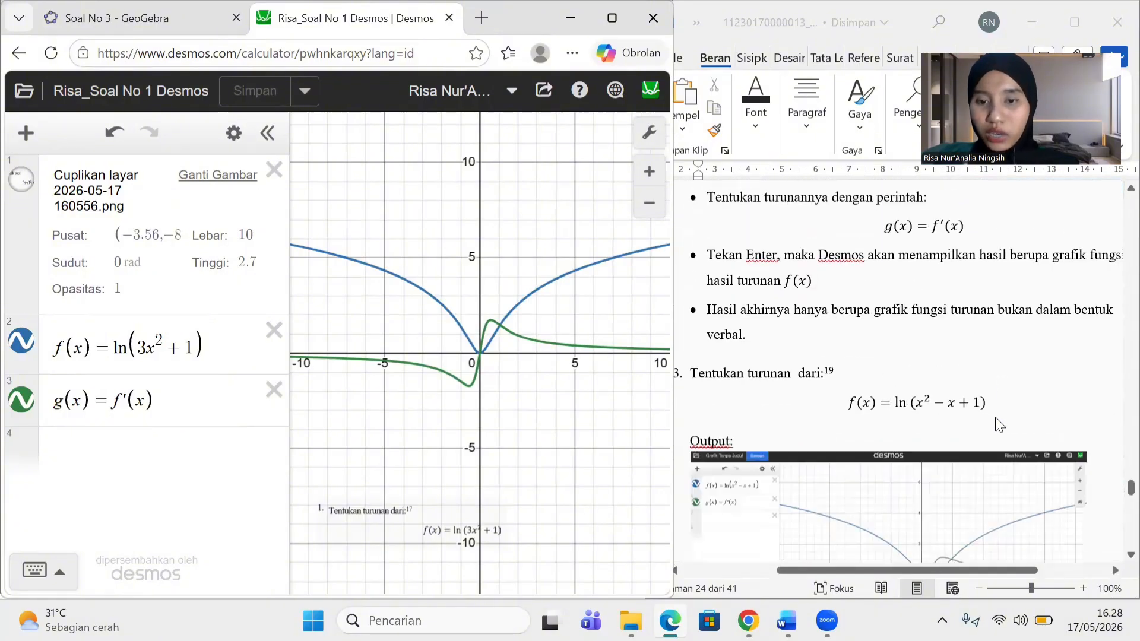
Scroll to the bacterial growth problem and open a blank Desmos graphing calculator in a new tab
{"action": "scroll", "coordinate": [999, 424], "scroll_direction": "down", "scroll_amount": 20}
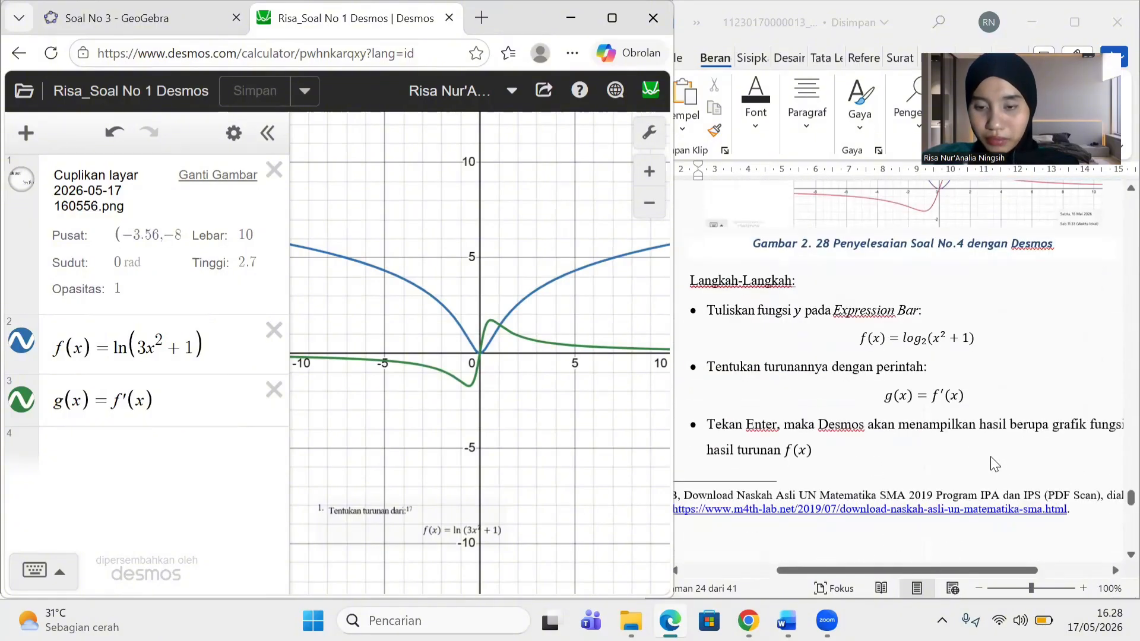
{"action": "scroll", "coordinate": [994, 463], "scroll_direction": "down", "scroll_amount": 10}
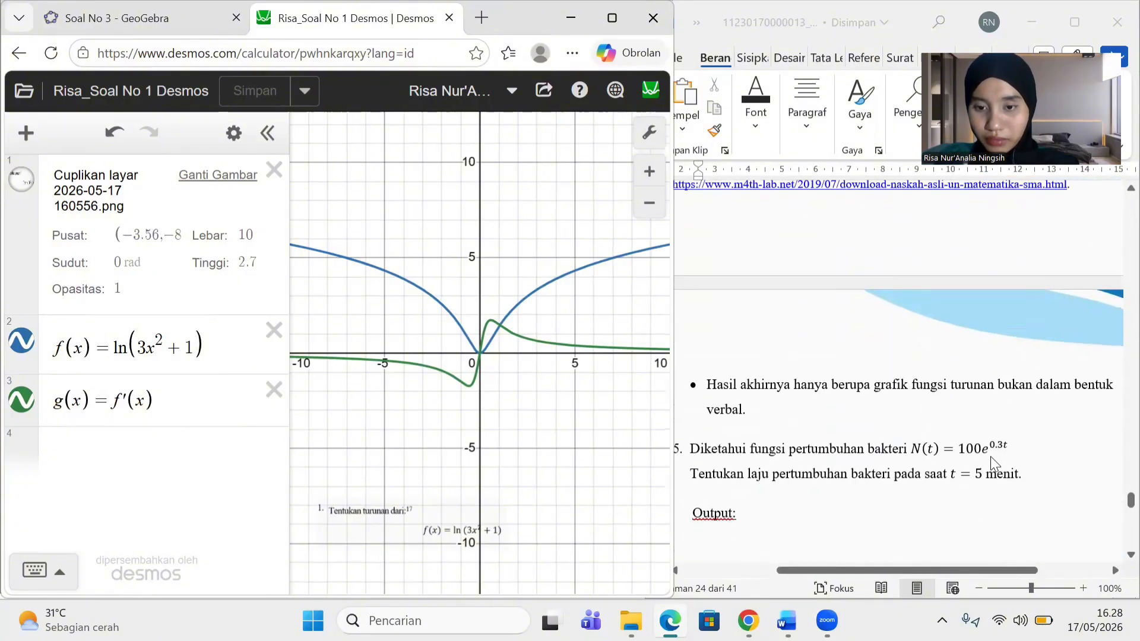
{"action": "left_click", "coordinate": [481, 27]}
{"action": "type", "text": "de"}
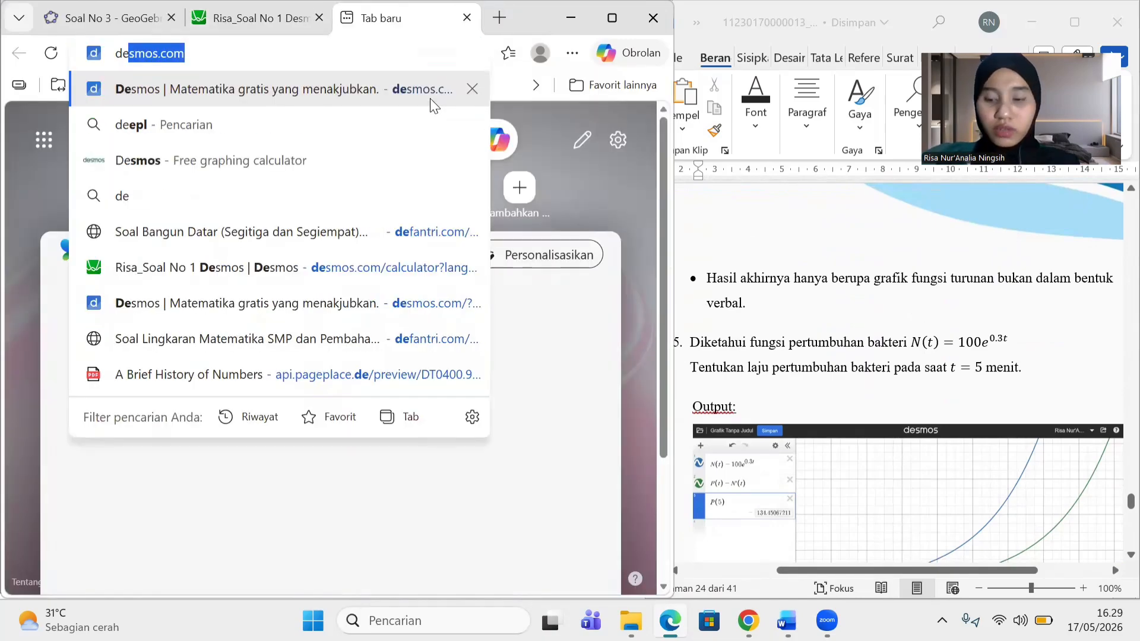
{"action": "left_click", "coordinate": [430, 98]}
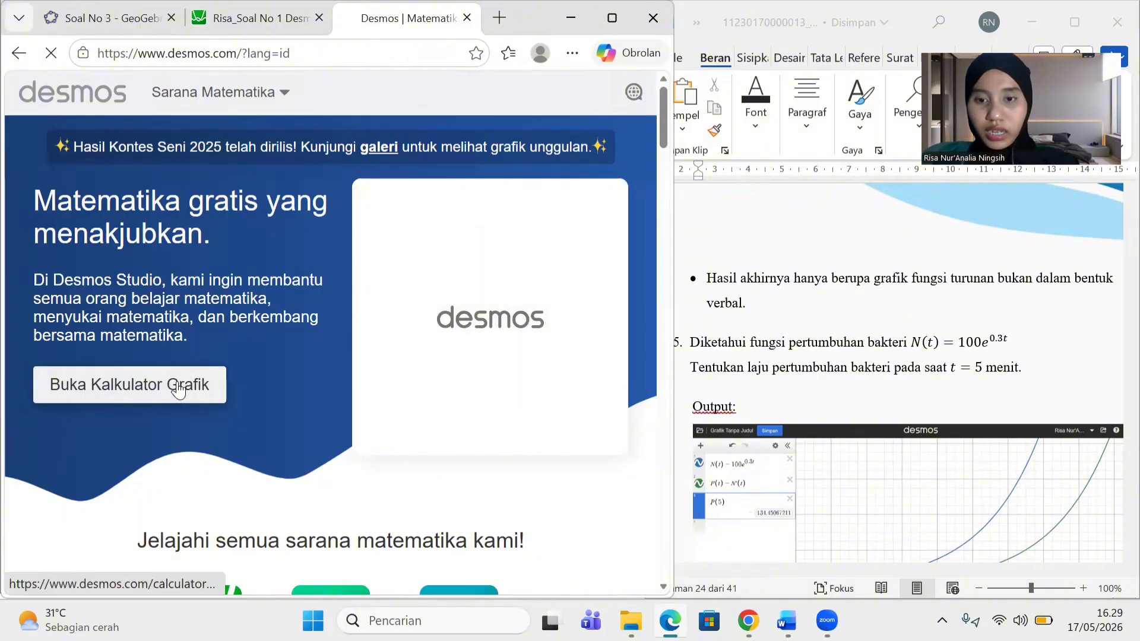
{"action": "left_click", "coordinate": [151, 391]}
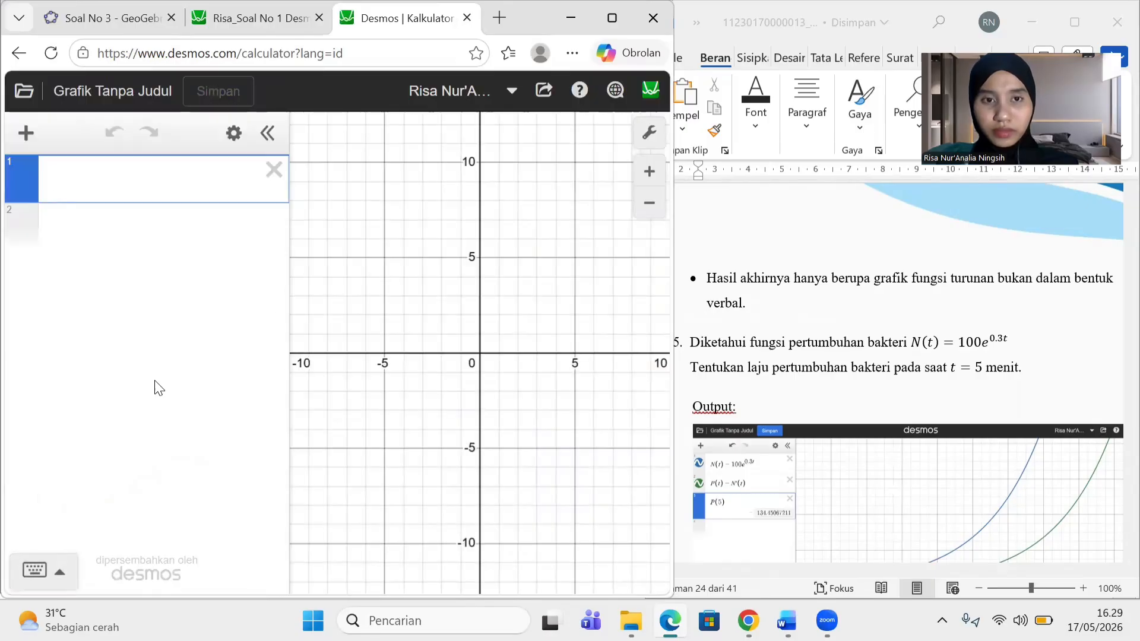
Graph N(t) = 100e^(0.3t) and pan to show more of the curve
{"action": "type", "text": "N"}
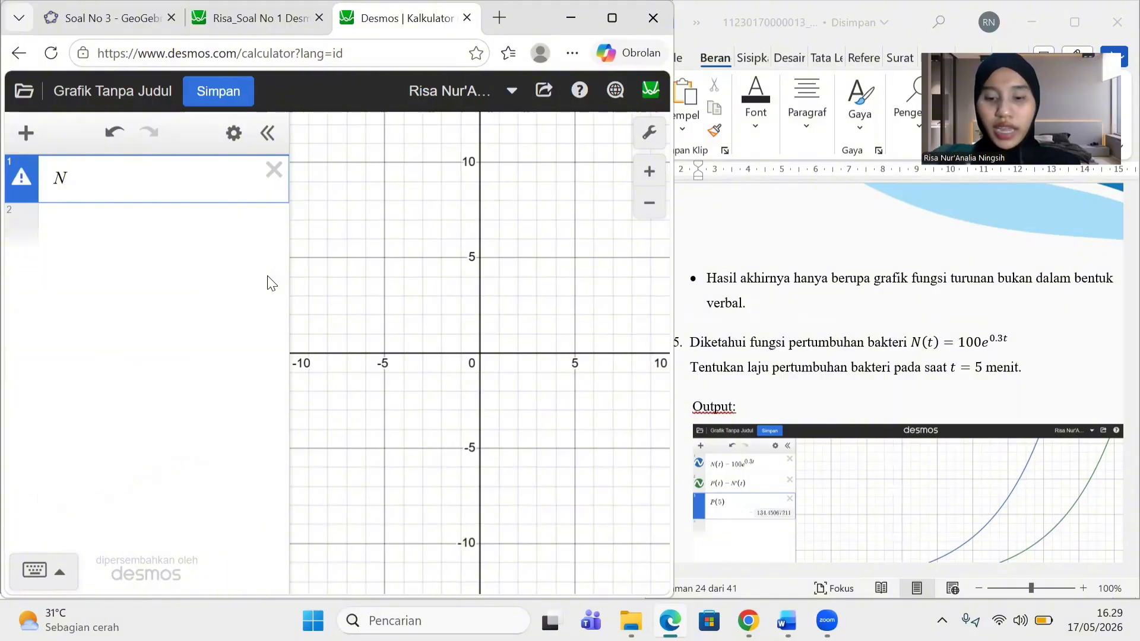
{"action": "type", "text": "(t)="}
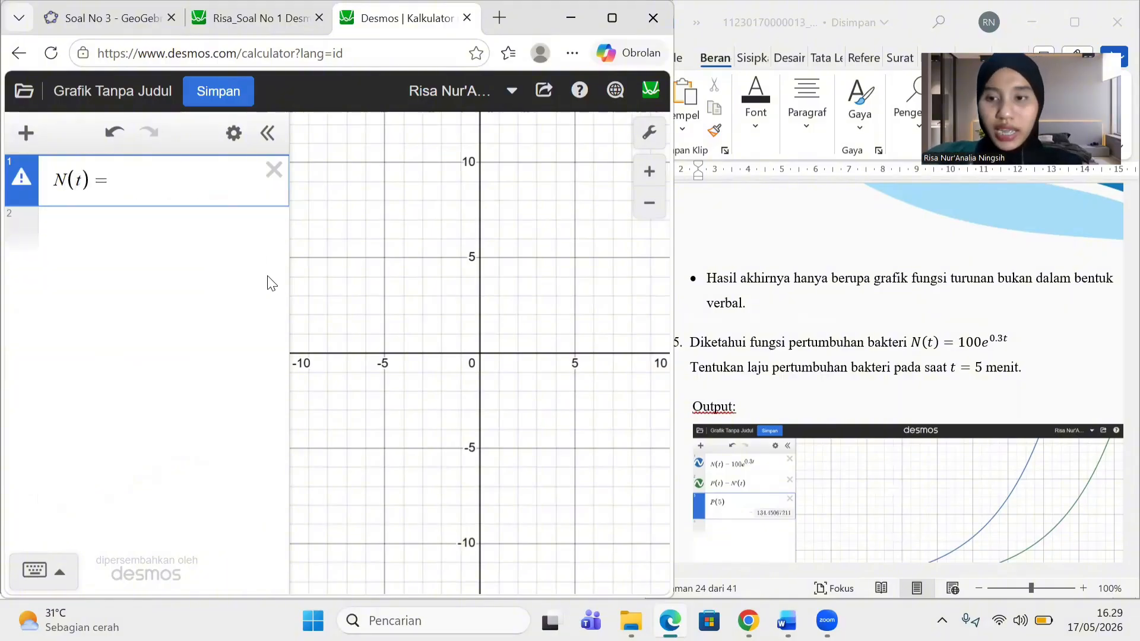
{"action": "type", "text": "100"}
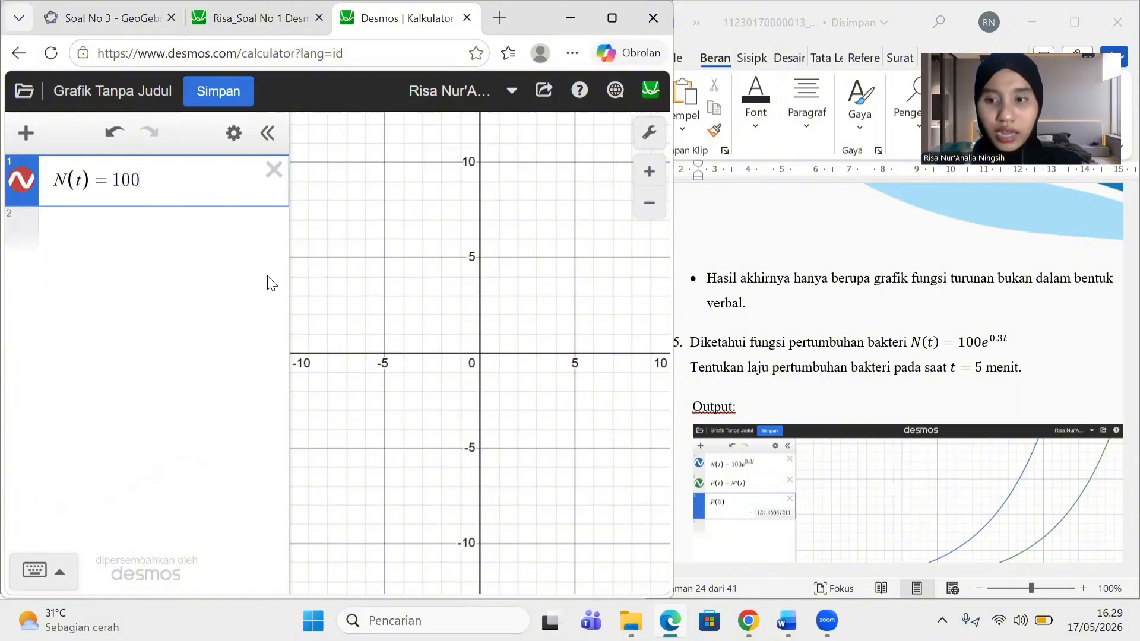
{"action": "type", "text": "e^"}
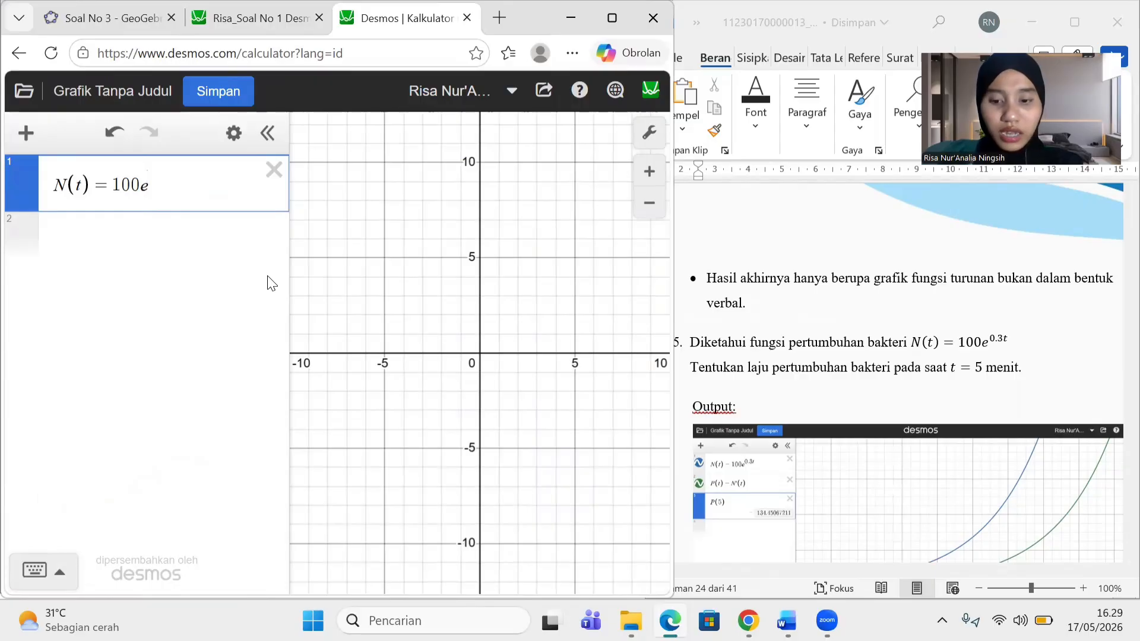
{"action": "type", "text": "0.3t"}
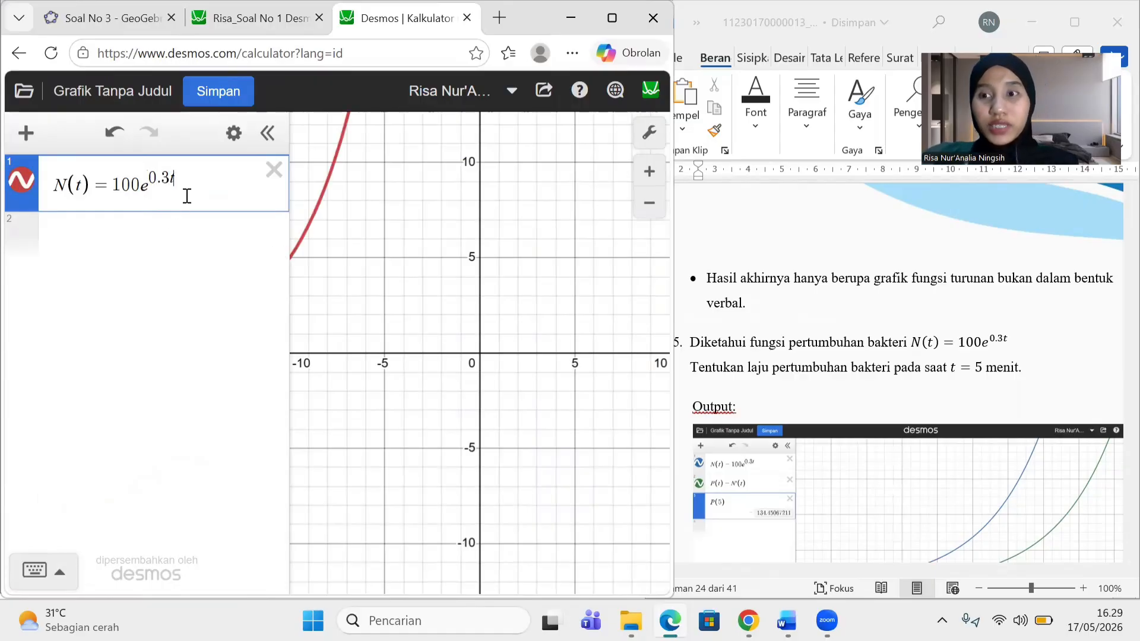
{"action": "key", "text": "Return"}
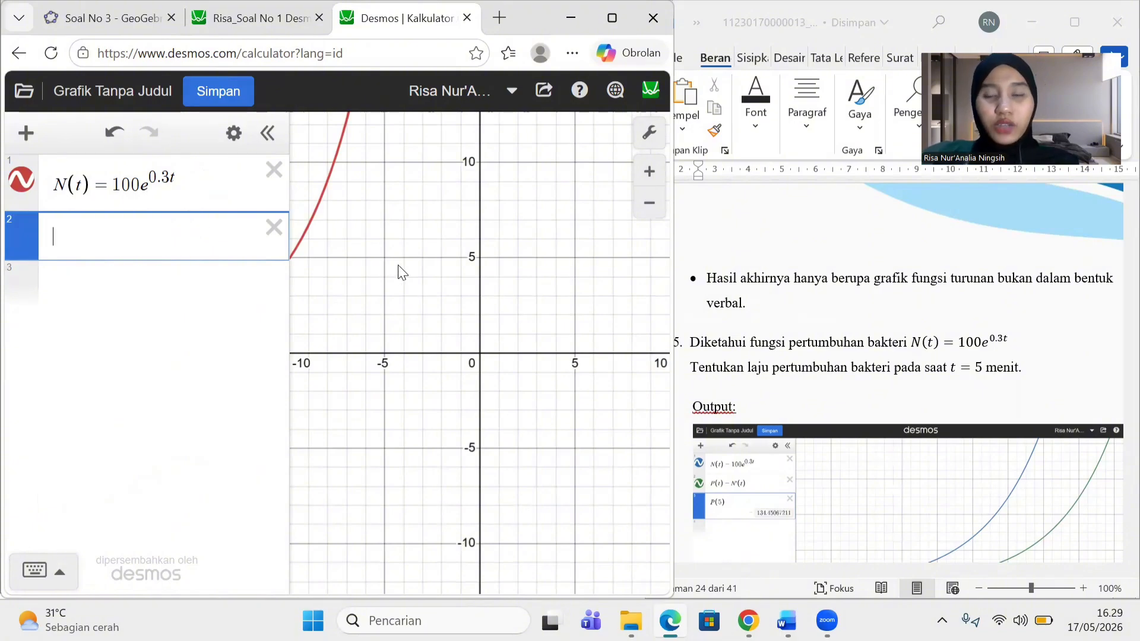
{"action": "left_click_drag", "start_coordinate": [416, 266], "coordinate": [611, 350]}
Define p(t) = N'(t) and evaluate p(5), giving 134.45067211
{"action": "left_click", "coordinate": [97, 236]}
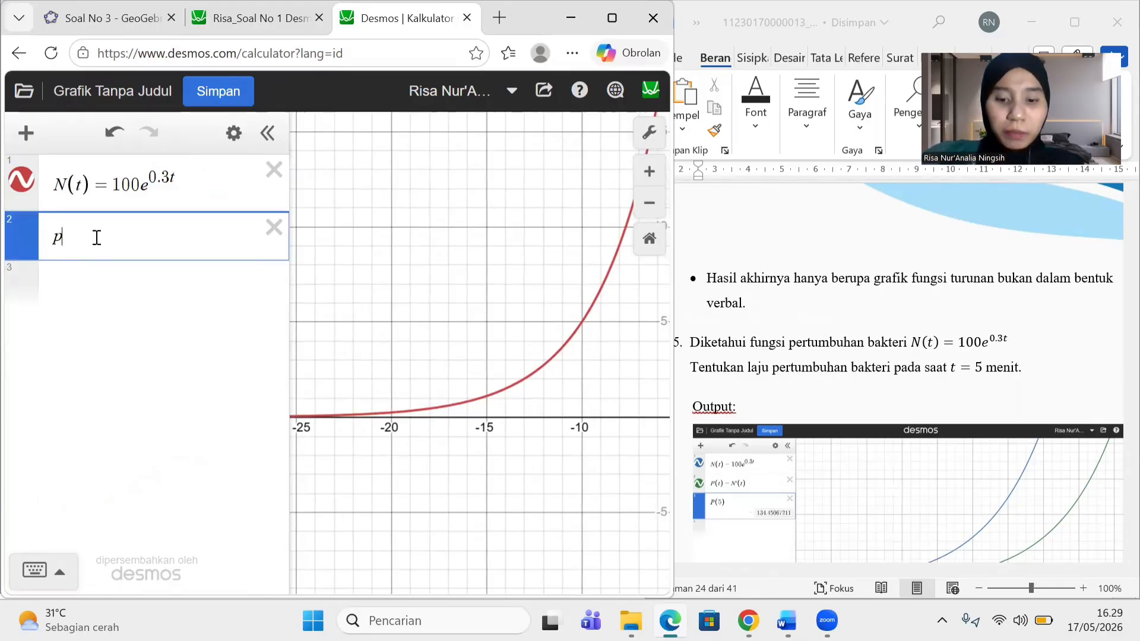
{"action": "type", "text": "p(t) = N'("}
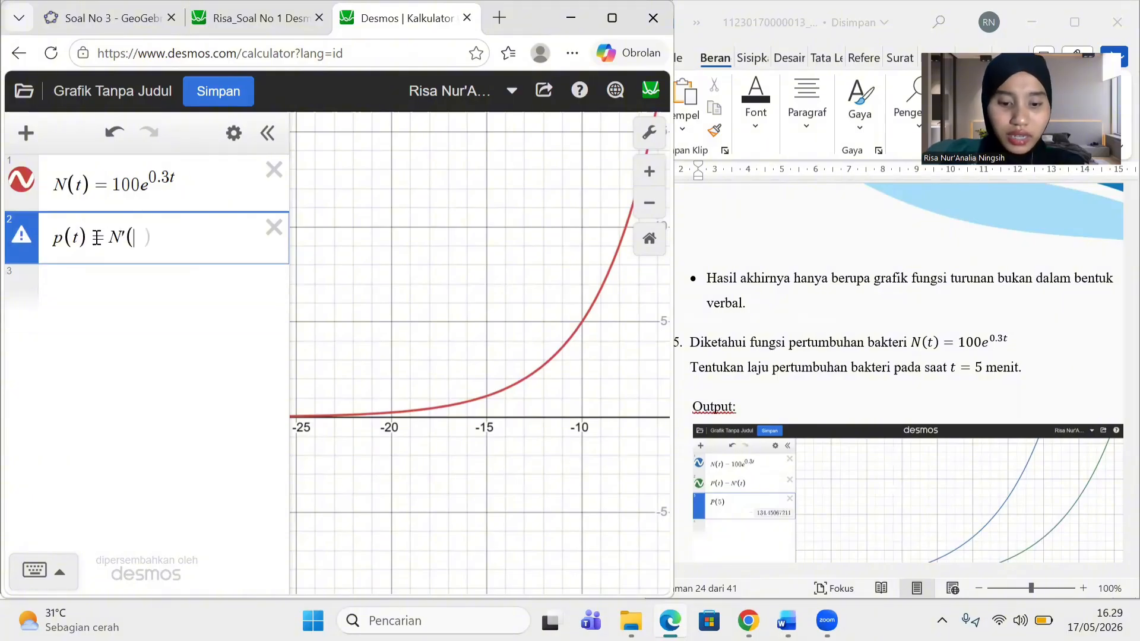
{"action": "type", "text": "t"}
{"action": "key", "text": "Return"}
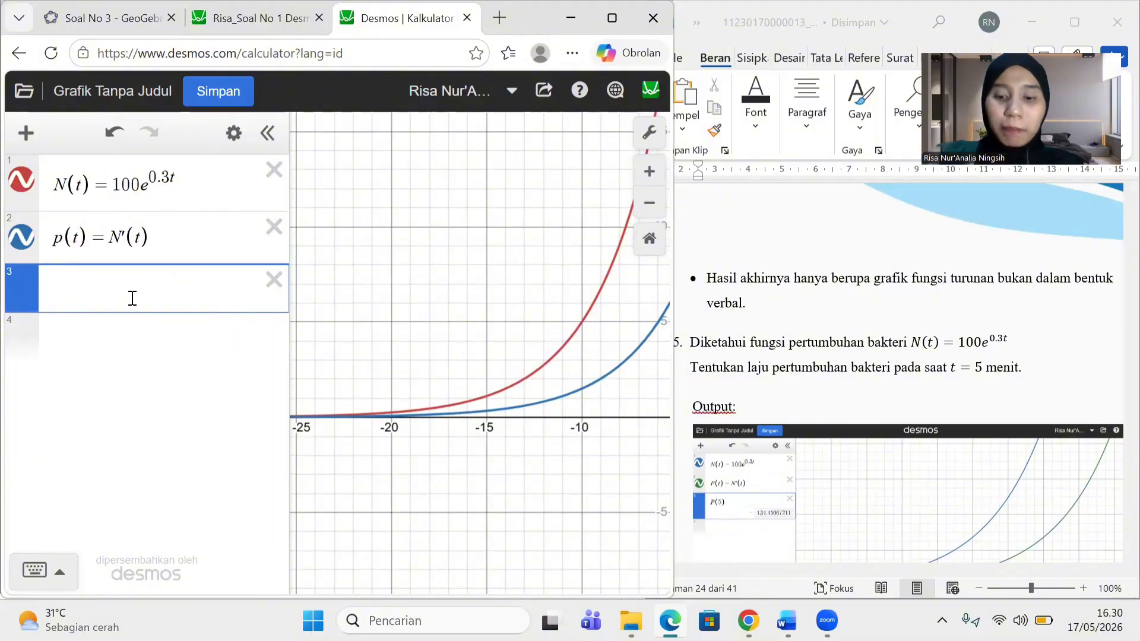
{"action": "type", "text": "p(5)"}
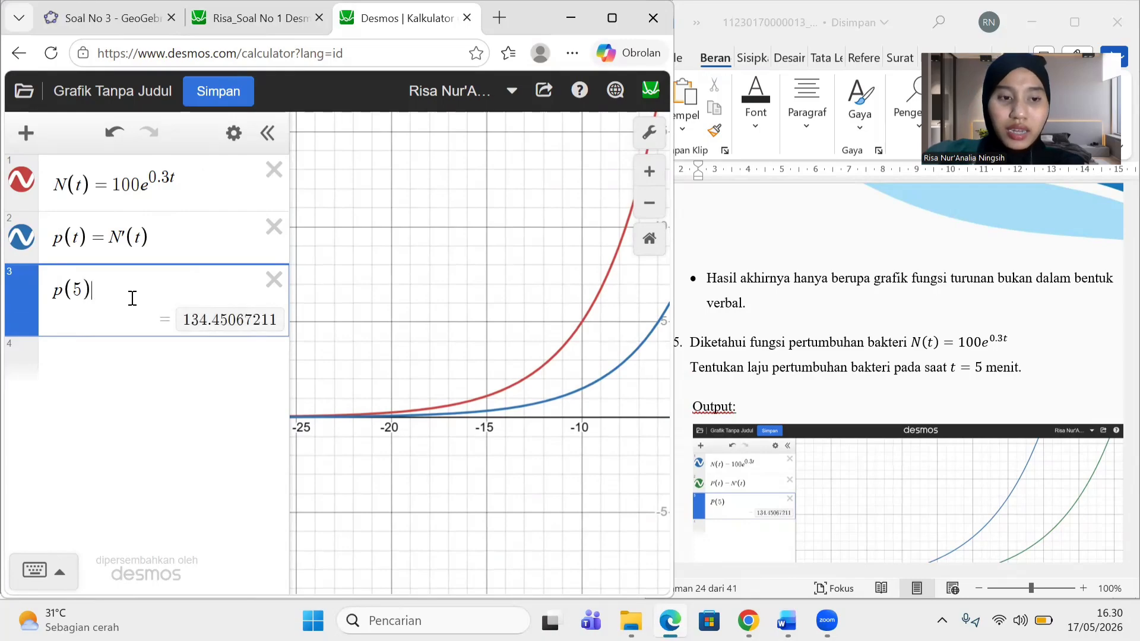
{"action": "key", "text": "Return"}
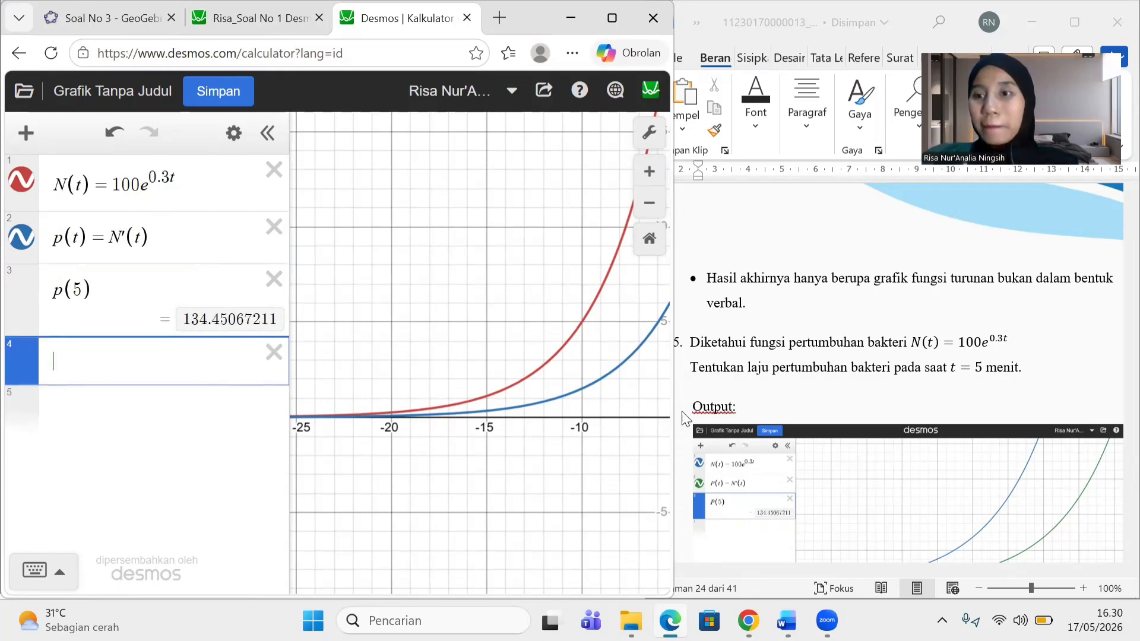
{"action": "scroll", "coordinate": [702, 419], "scroll_direction": "down", "scroll_amount": 4}
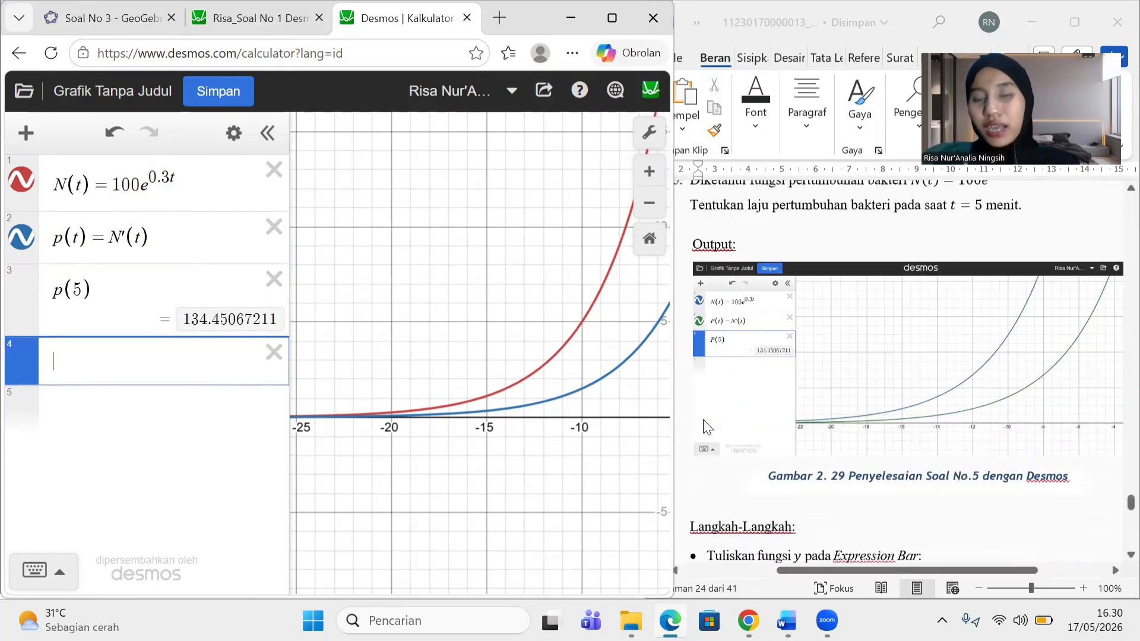
Save the bacteria graph as the student's name plus 'Soal No 2 Desmos', then open a new tab
{"action": "left_click", "coordinate": [228, 100]}
{"action": "type", "text": "Risa"}
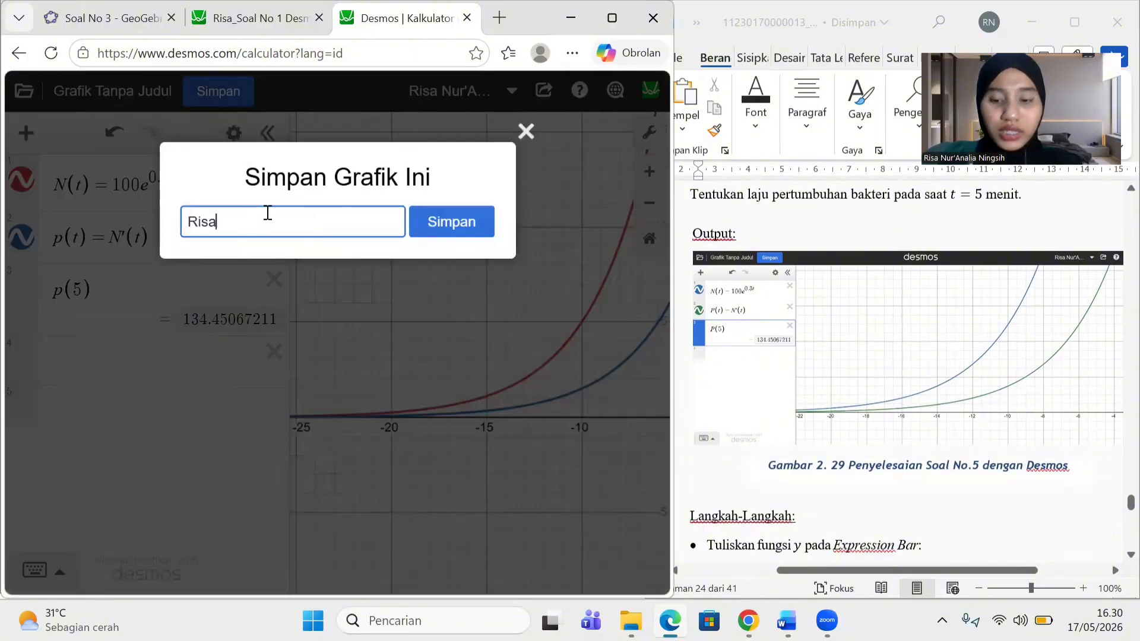
{"action": "type", "text": "_Soal N"}
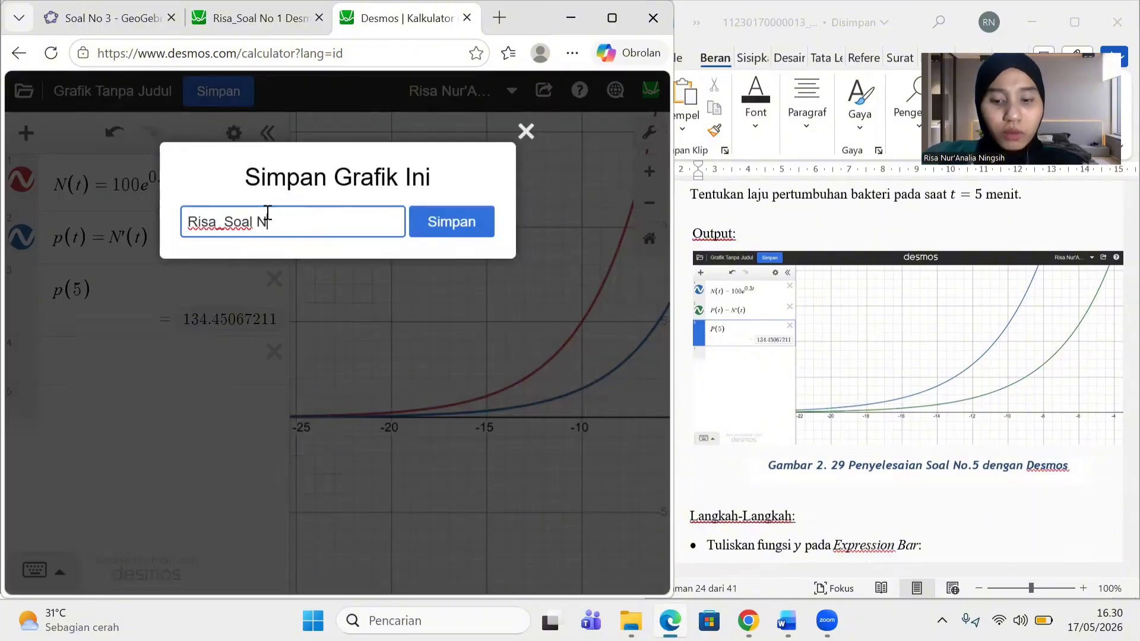
{"action": "type", "text": "o 2 Desm"}
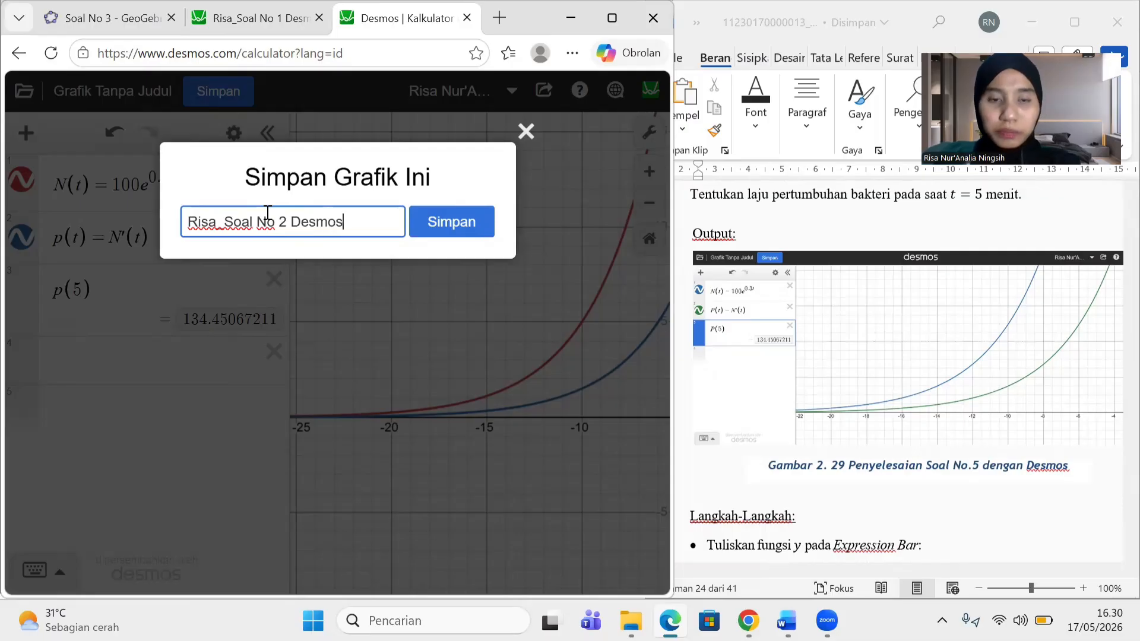
{"action": "type", "text": "os"}
{"action": "left_click", "coordinate": [483, 223]}
{"action": "left_click", "coordinate": [543, 90]}
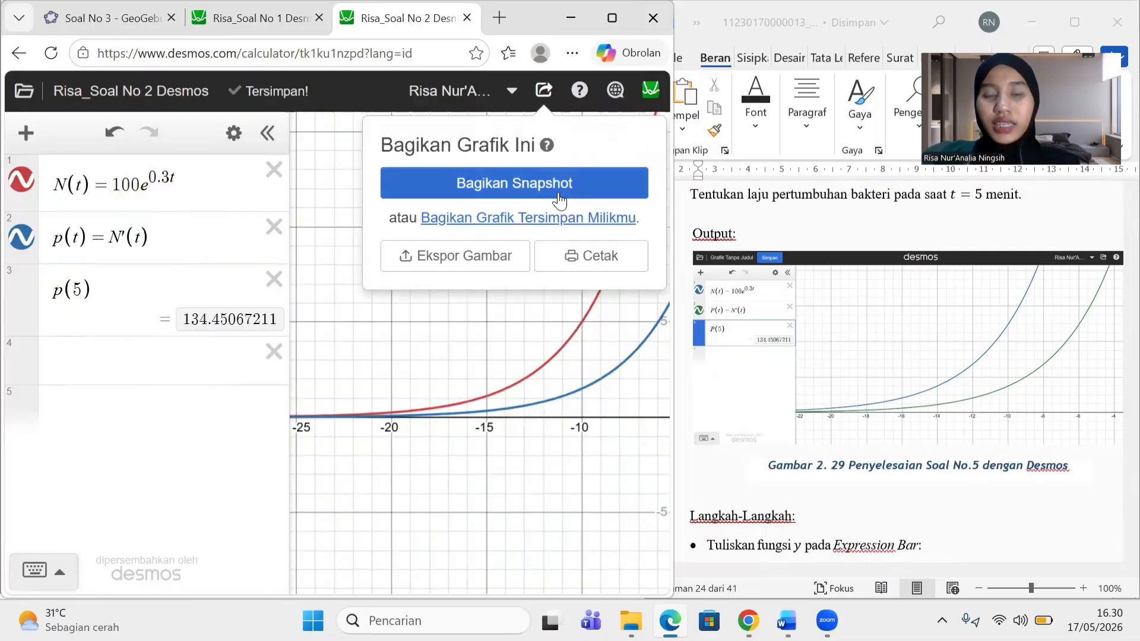
{"action": "left_click", "coordinate": [494, 24]}
Go to desmos.com and scroll the page down to the Graphing Calculator link
{"action": "type", "text": "Des"}
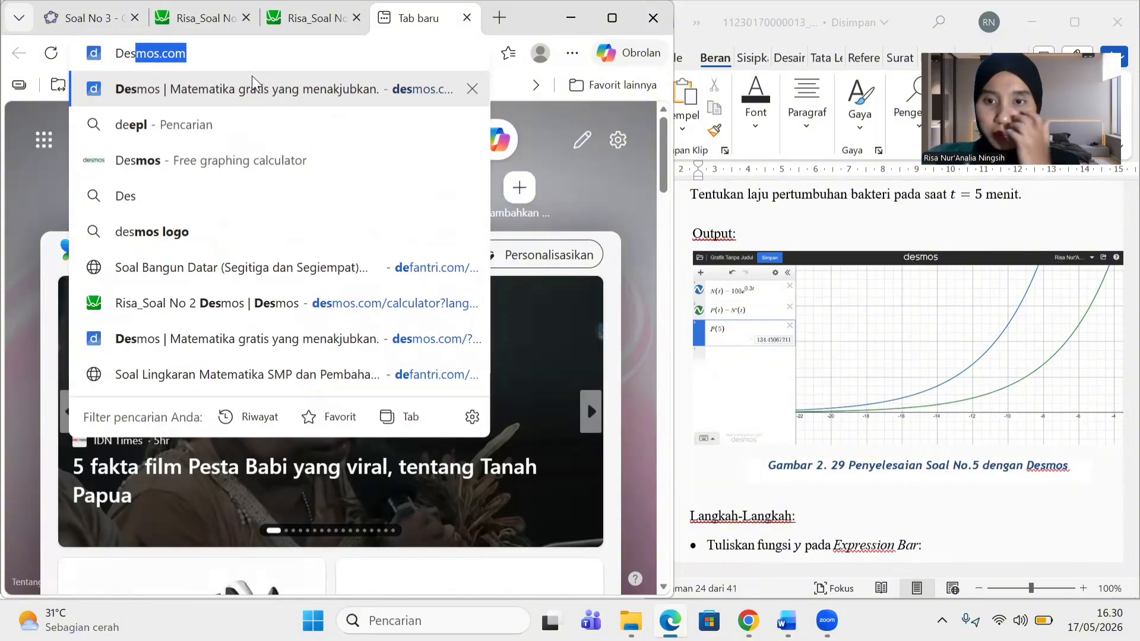
{"action": "key", "text": "Return"}
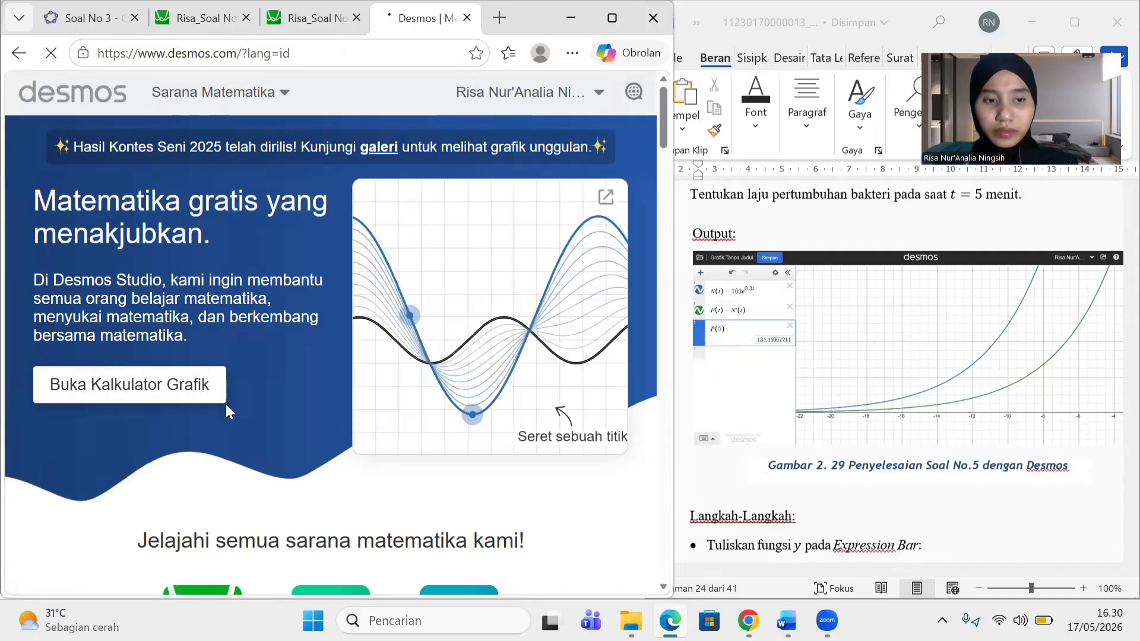
{"action": "scroll", "coordinate": [828, 368], "scroll_direction": "down", "scroll_amount": 12}
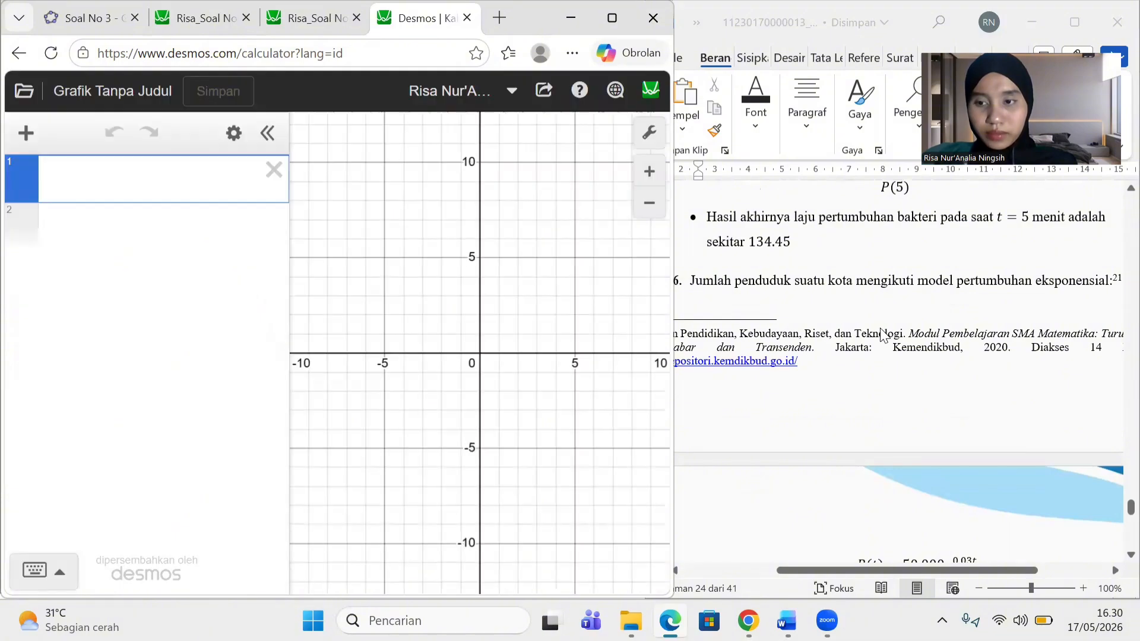
{"action": "scroll", "coordinate": [879, 328], "scroll_direction": "down", "scroll_amount": 3}
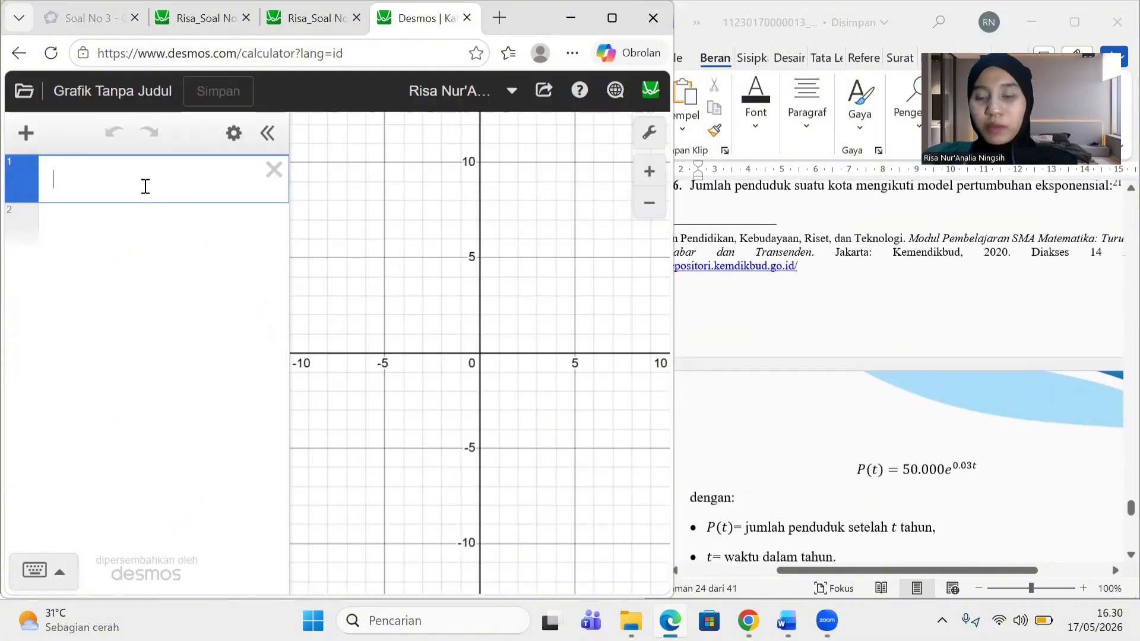
Enter P(t)=50000e^0.03t as the first Desmos expression
{"action": "type", "text": "P"}
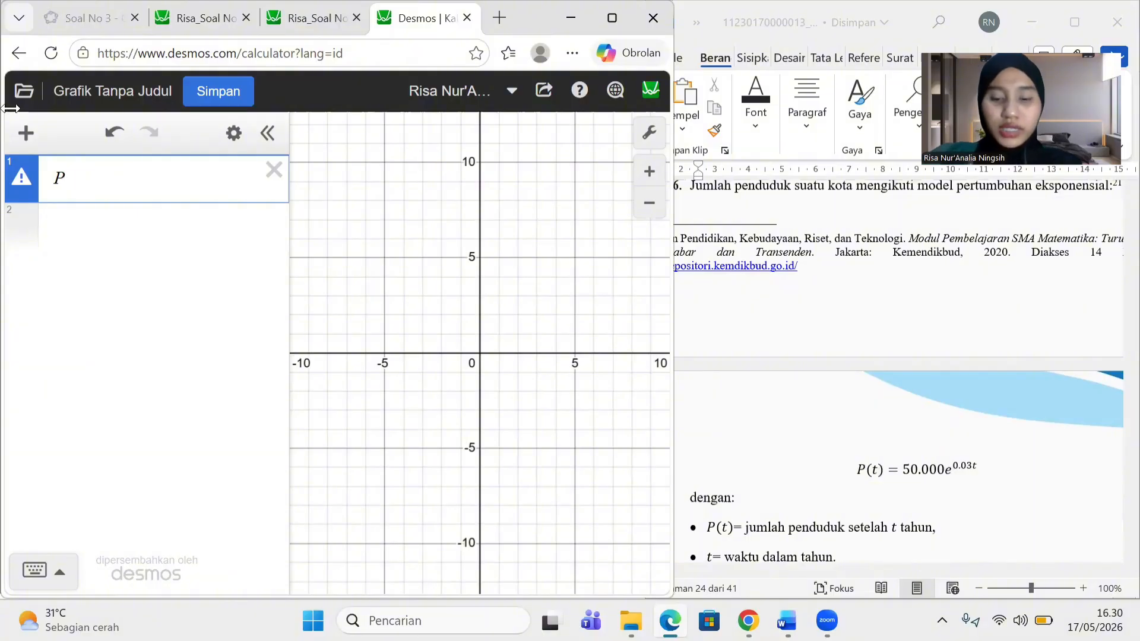
{"action": "type", "text": "(t)="}
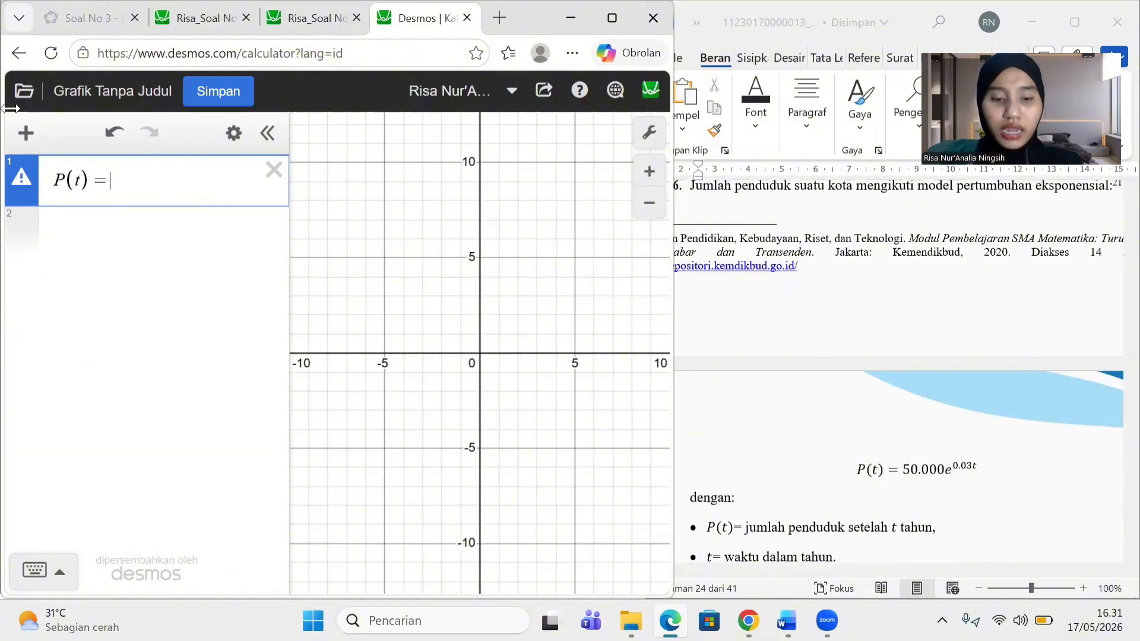
{"action": "type", "text": "50000e"}
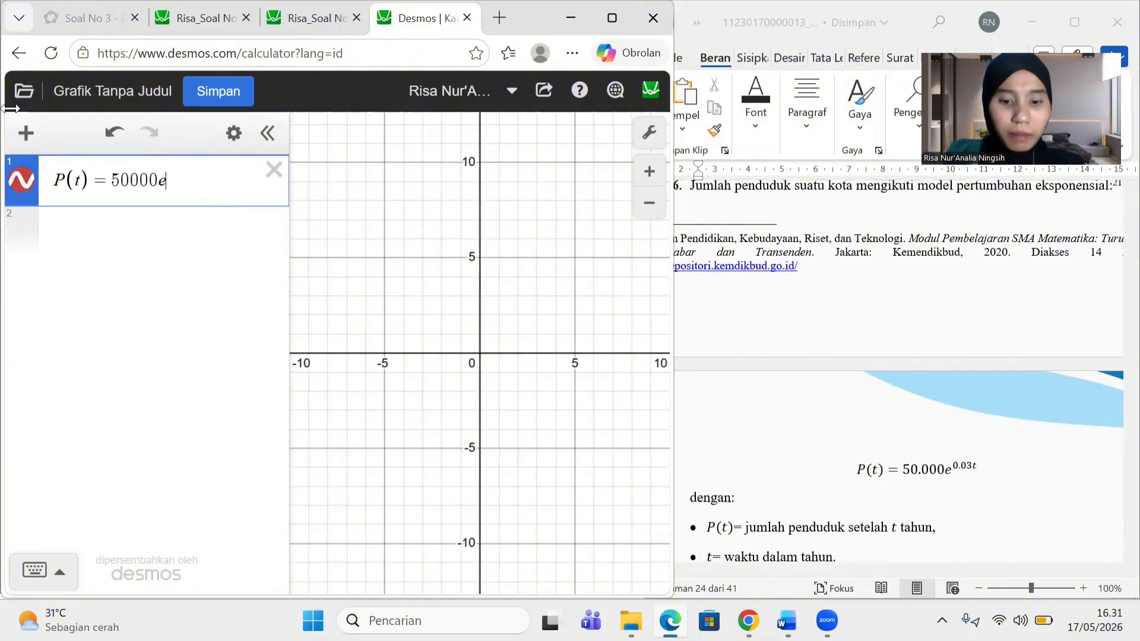
{"action": "type", "text": "^0."}
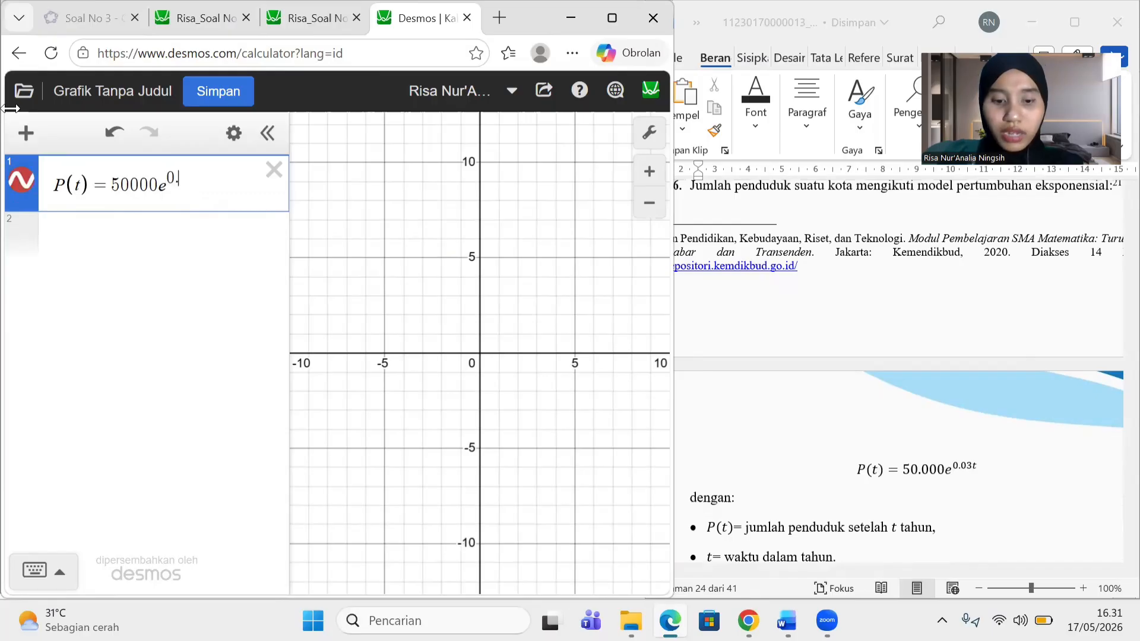
{"action": "type", "text": "03t"}
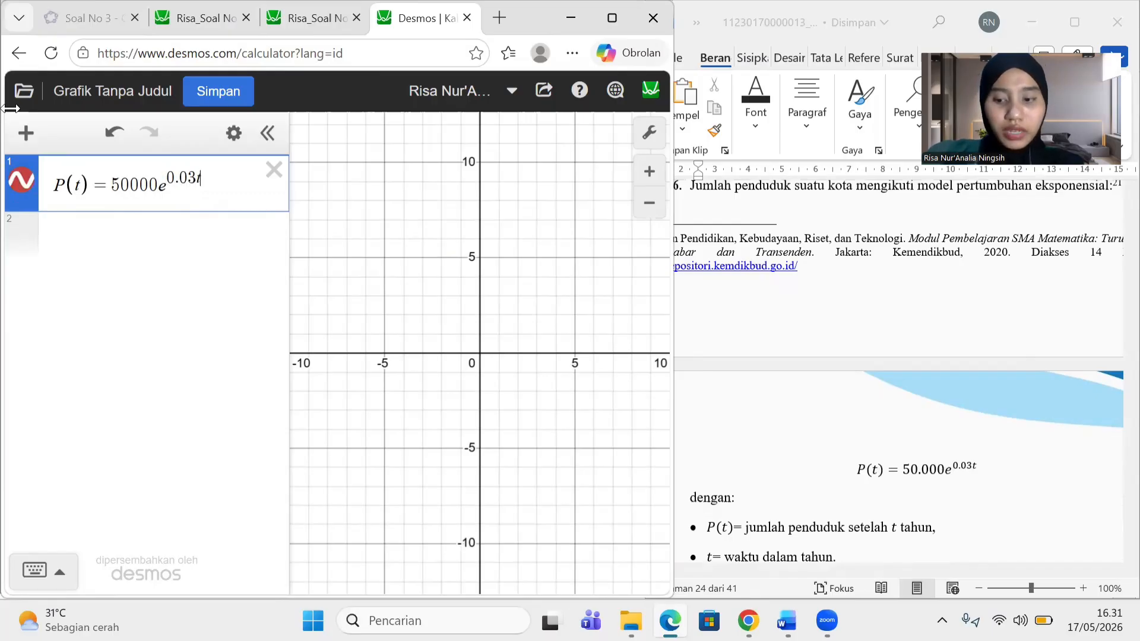
{"action": "key", "text": "Return"}
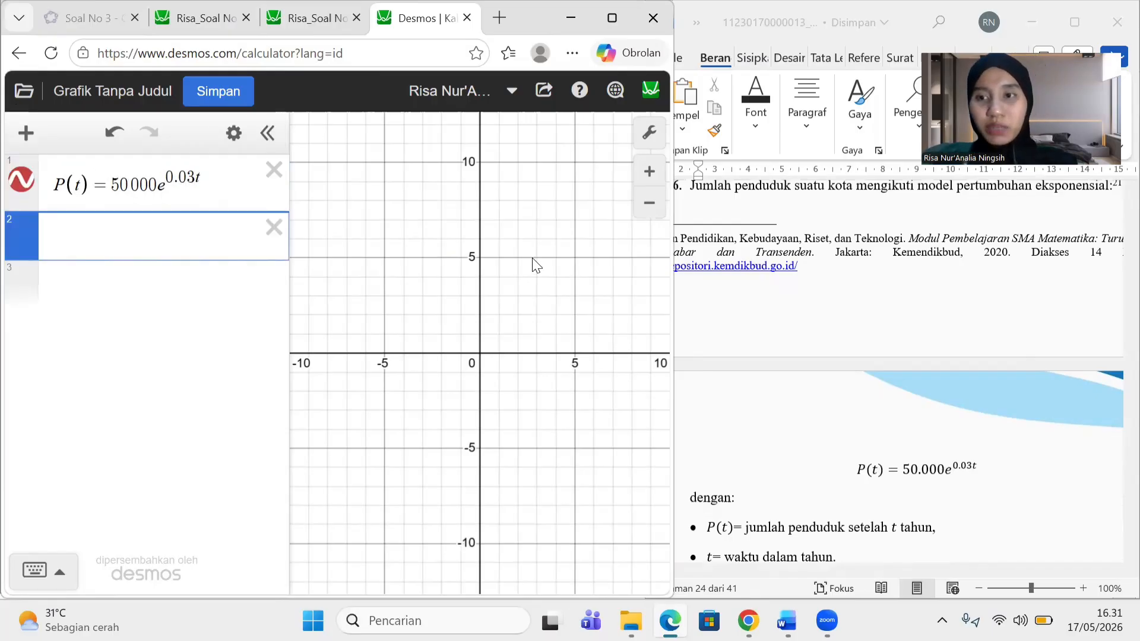
Zoom out so the P(t) curve is visible, then define h(t)=P'(t)
{"action": "left_click", "coordinate": [648, 209]}
{"action": "left_click", "coordinate": [649, 209]}
{"action": "left_click", "coordinate": [649, 208]}
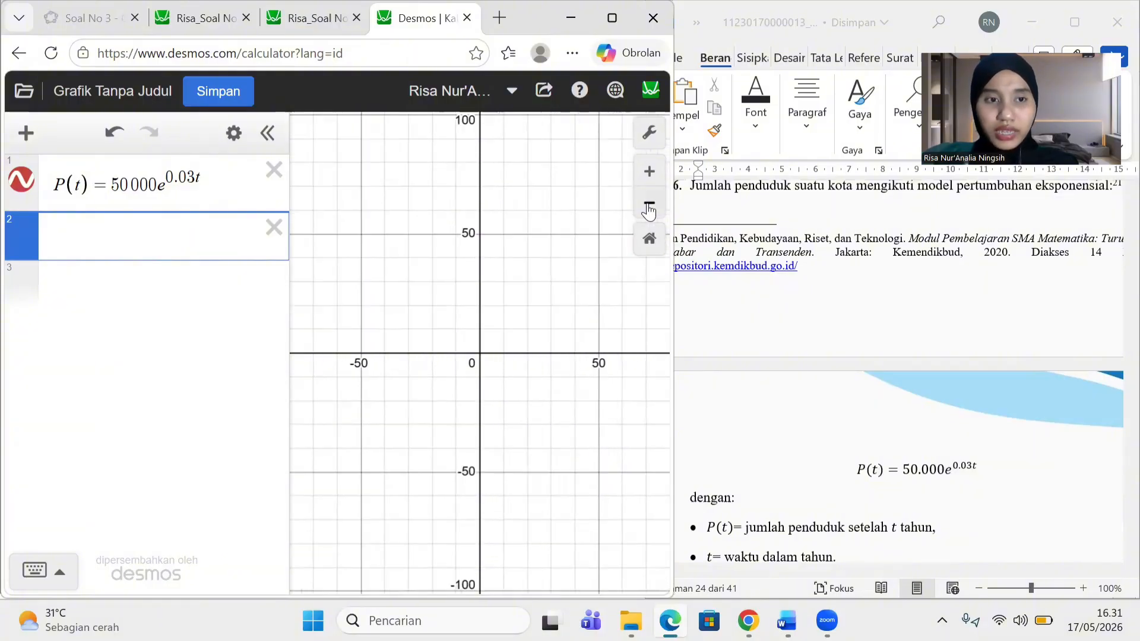
{"action": "left_click", "coordinate": [648, 209]}
{"action": "left_click_drag", "start_coordinate": [492, 279], "coordinate": [626, 297]}
{"action": "left_click_drag", "start_coordinate": [470, 295], "coordinate": [651, 281]}
{"action": "left_click", "coordinate": [188, 245]}
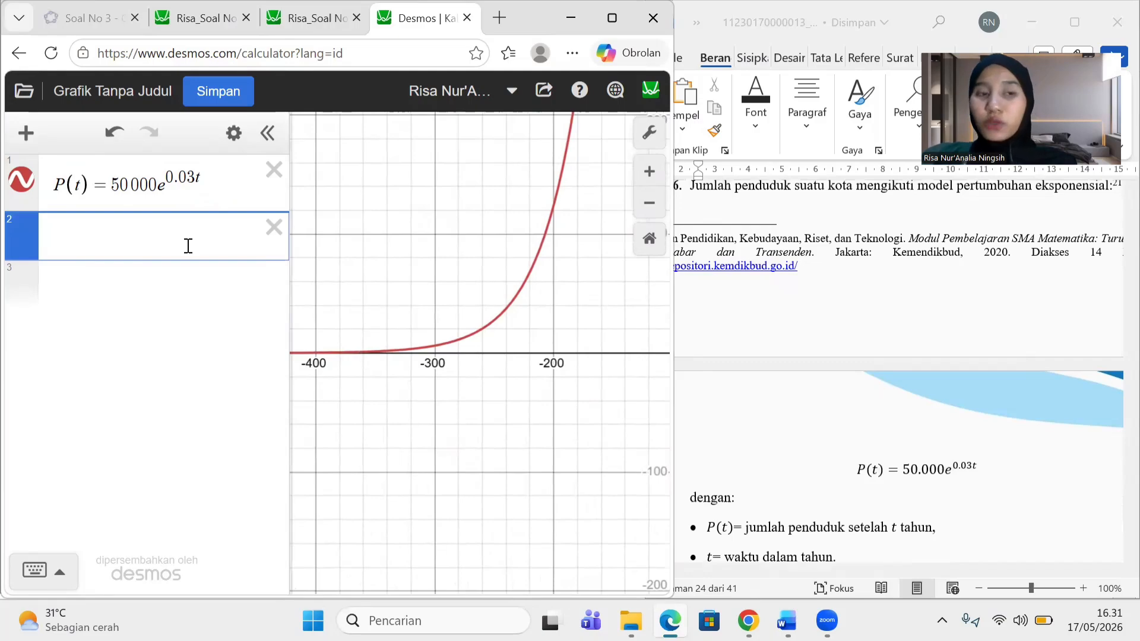
{"action": "type", "text": "h(t)="}
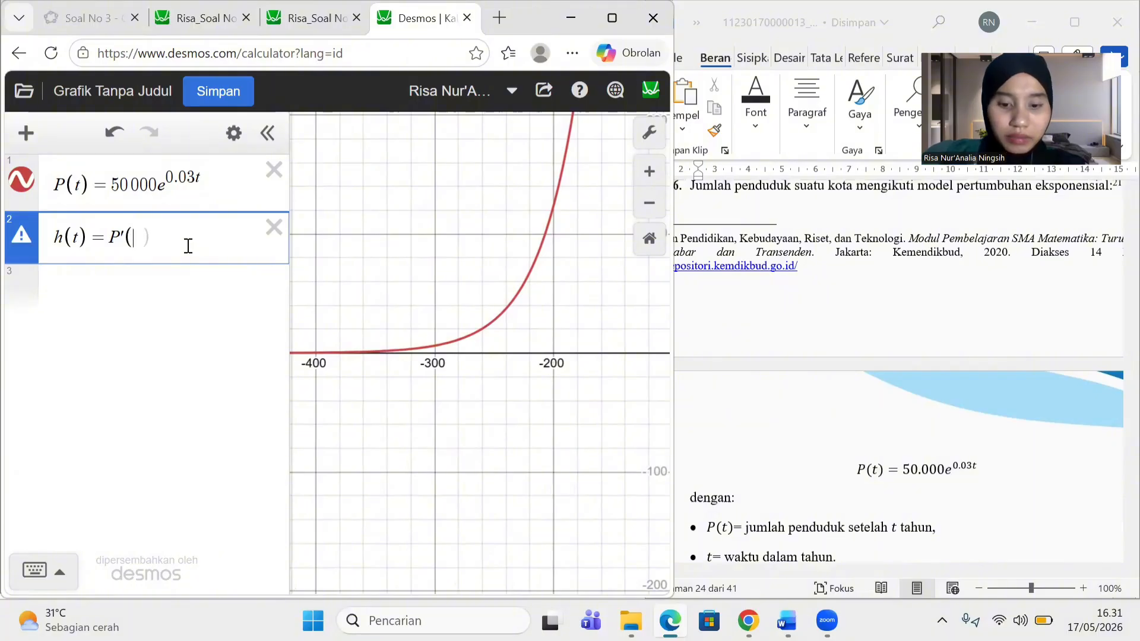
{"action": "type", "text": "P'(t"}
{"action": "key", "text": "BackSpace"}
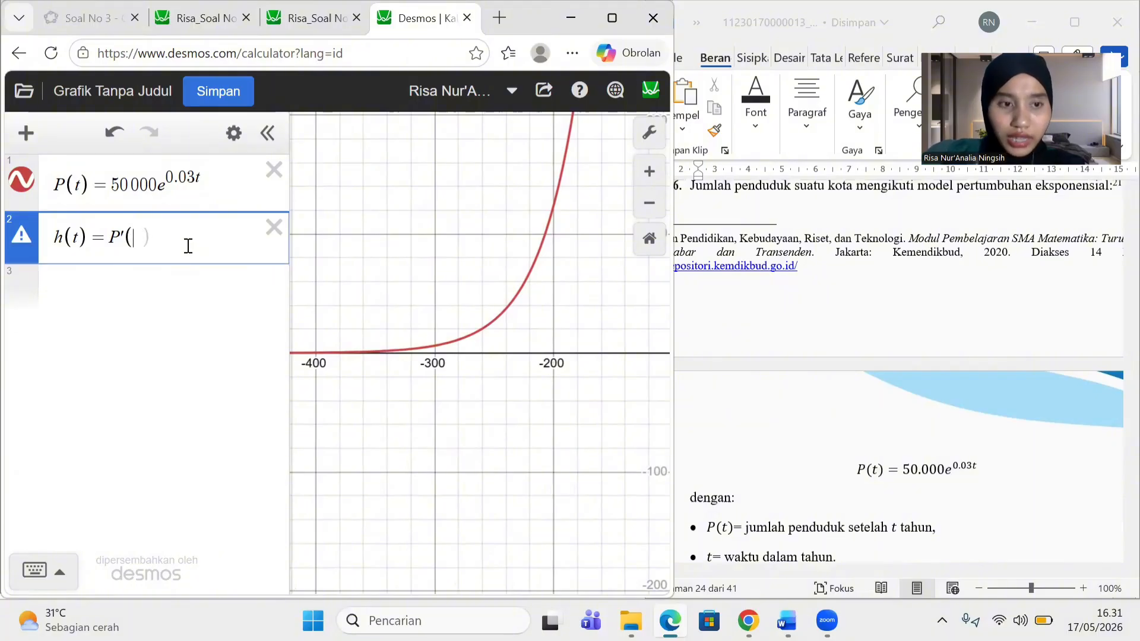
{"action": "type", "text": "t"}
{"action": "key", "text": "Return"}
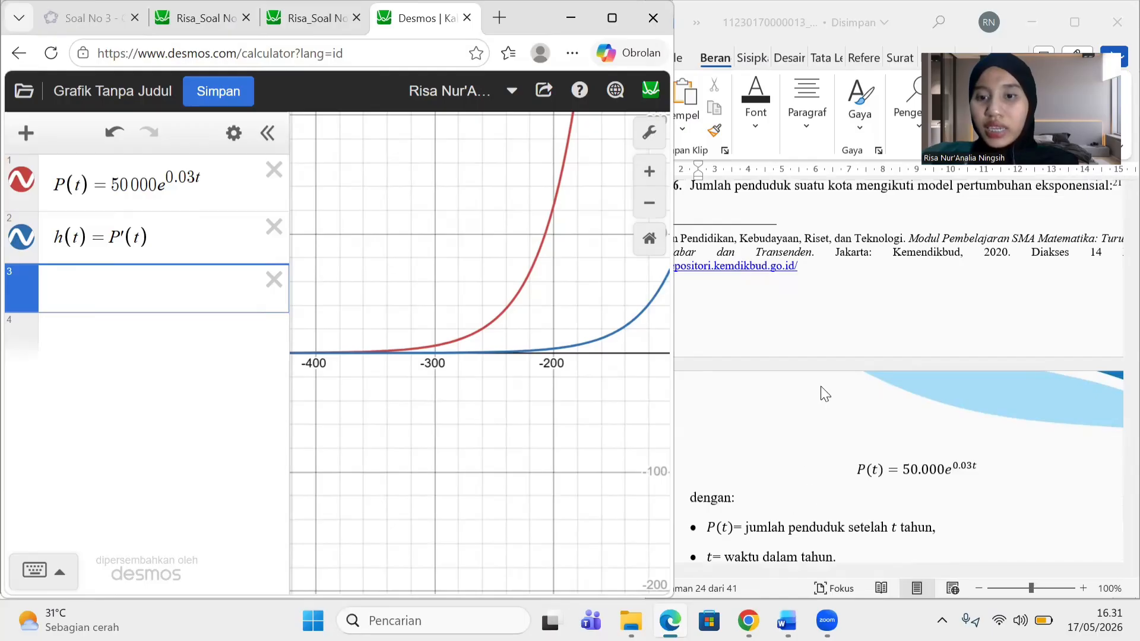
Evaluate h(5) to get the growth rate 1742.75136409 at t = 5
{"action": "scroll", "coordinate": [819, 391], "scroll_direction": "down", "scroll_amount": 2}
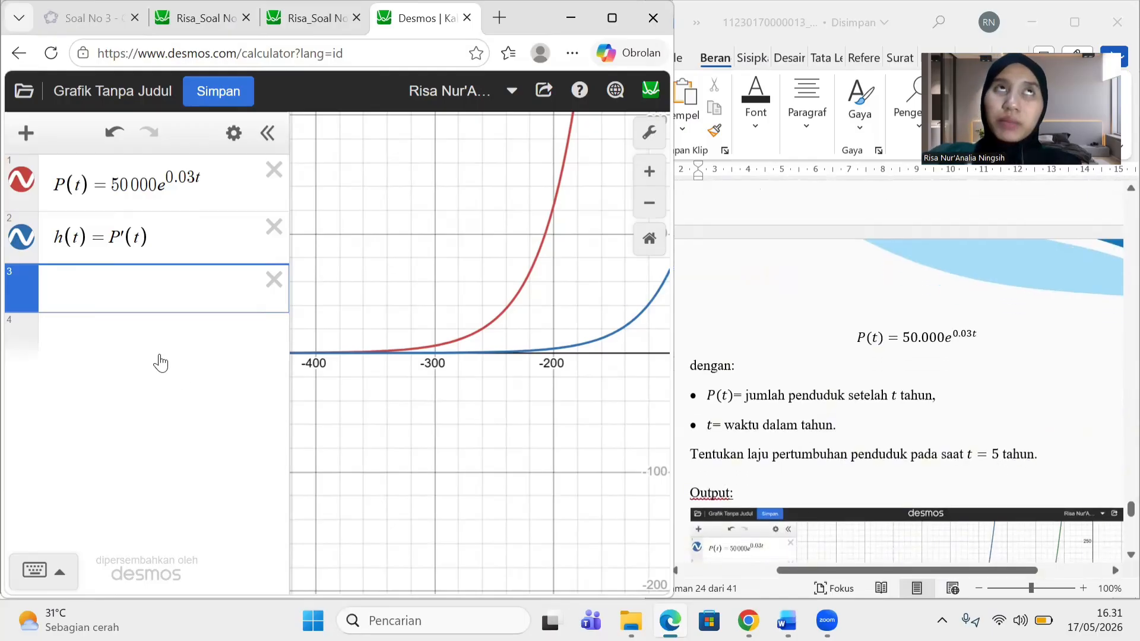
{"action": "type", "text": "h(5"}
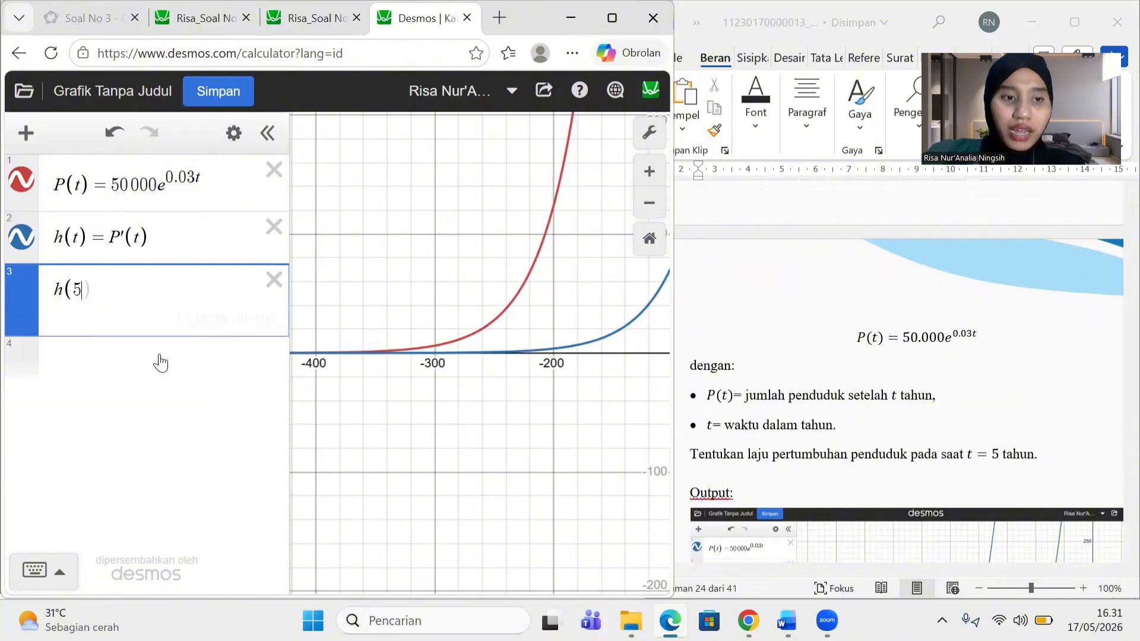
{"action": "left_click", "coordinate": [160, 359]}
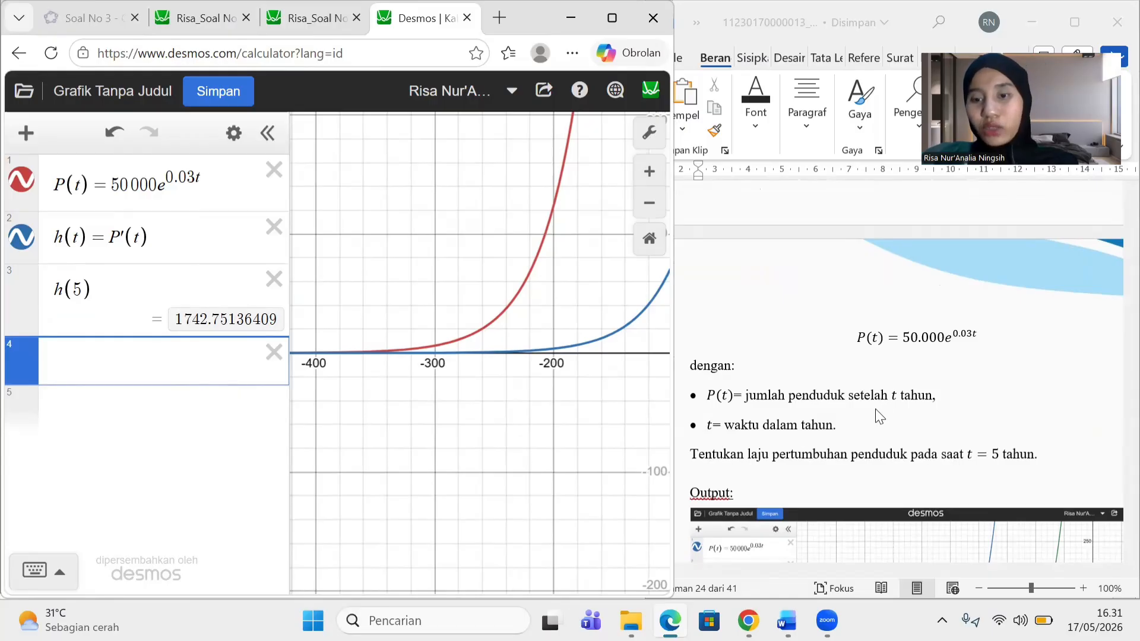
{"action": "scroll", "coordinate": [879, 415], "scroll_direction": "down", "scroll_amount": 3}
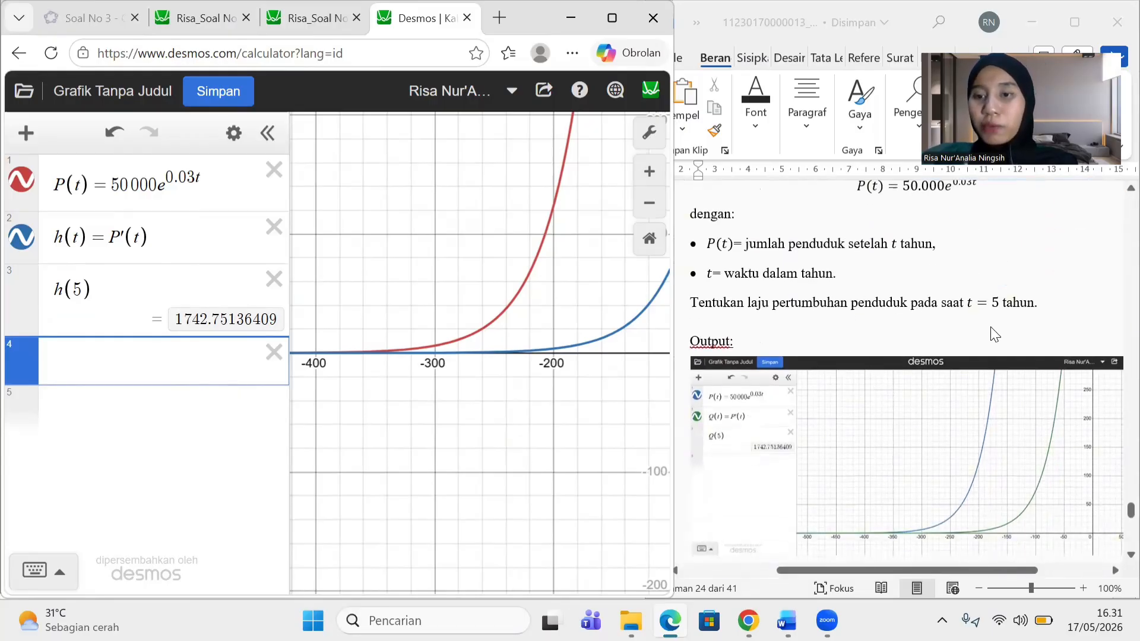
{"action": "scroll", "coordinate": [985, 342], "scroll_direction": "down", "scroll_amount": 9}
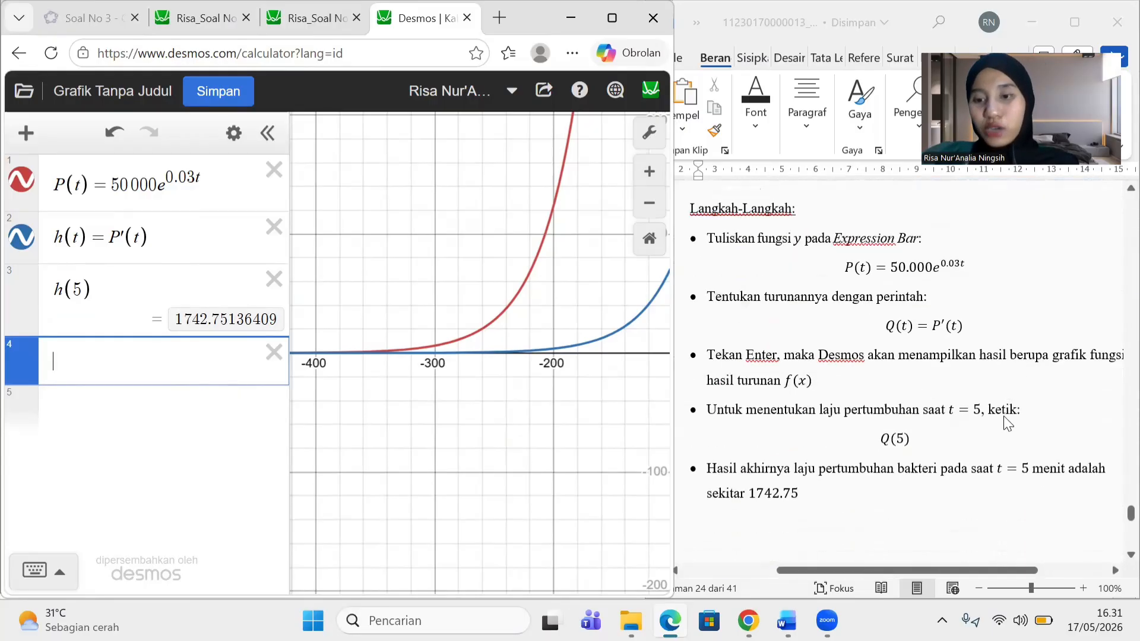